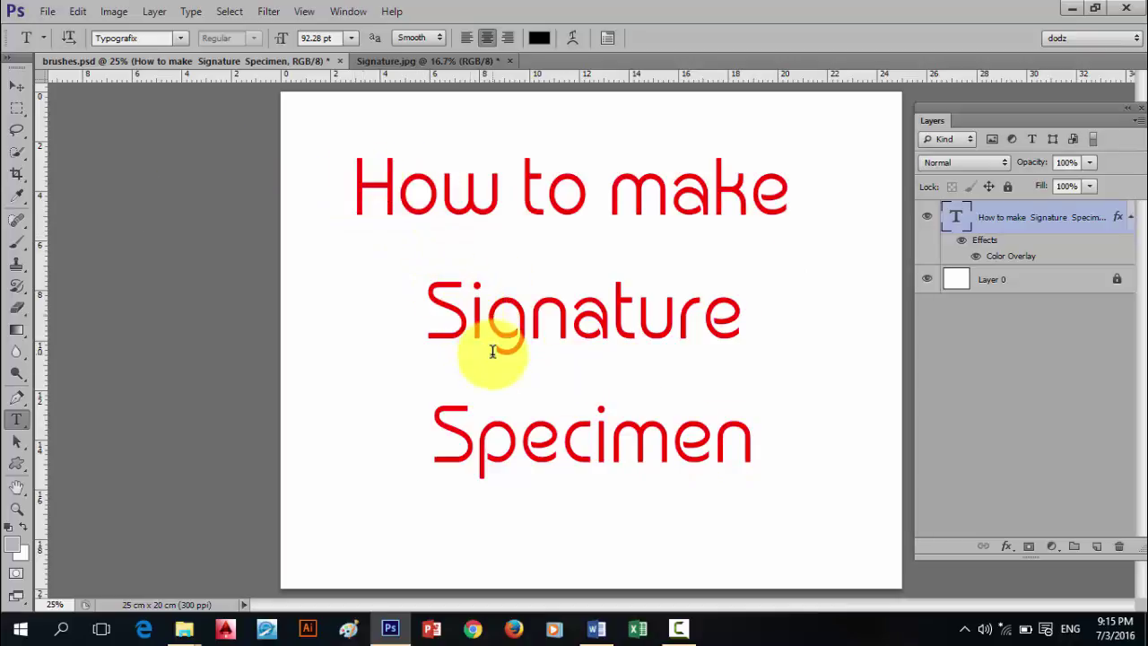
- Select the 'Signature Specimen' title text, then bring up the Signature.jpg document
left_click(431, 309)
left_click_drag(430, 309, 744, 459)
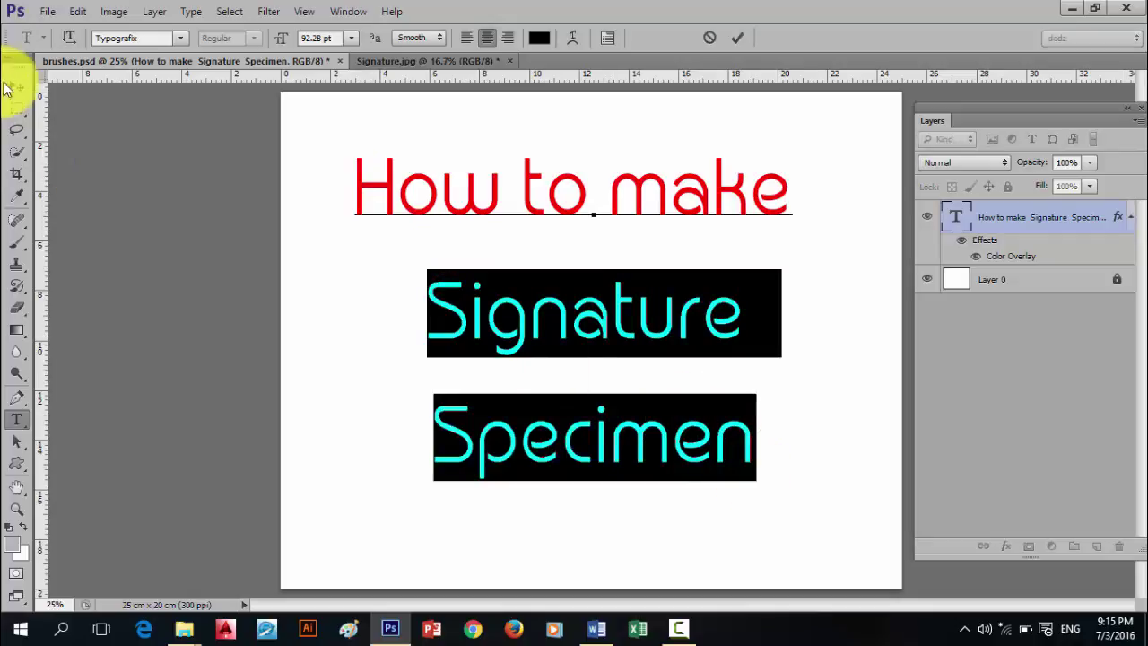
left_click(17, 85)
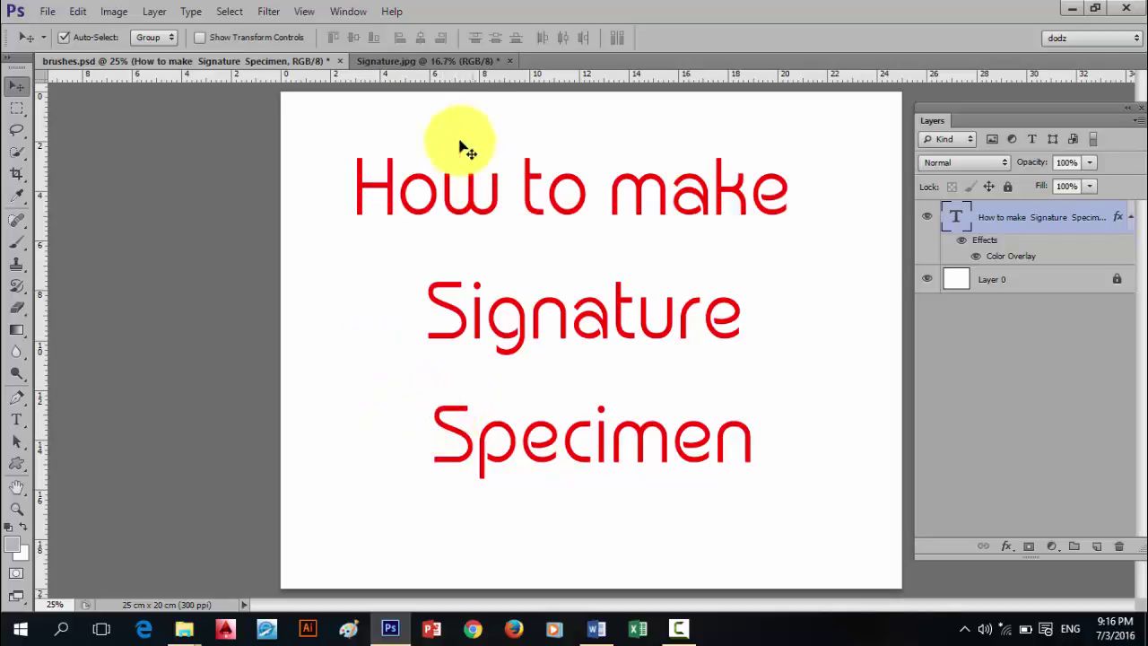
left_click(396, 63)
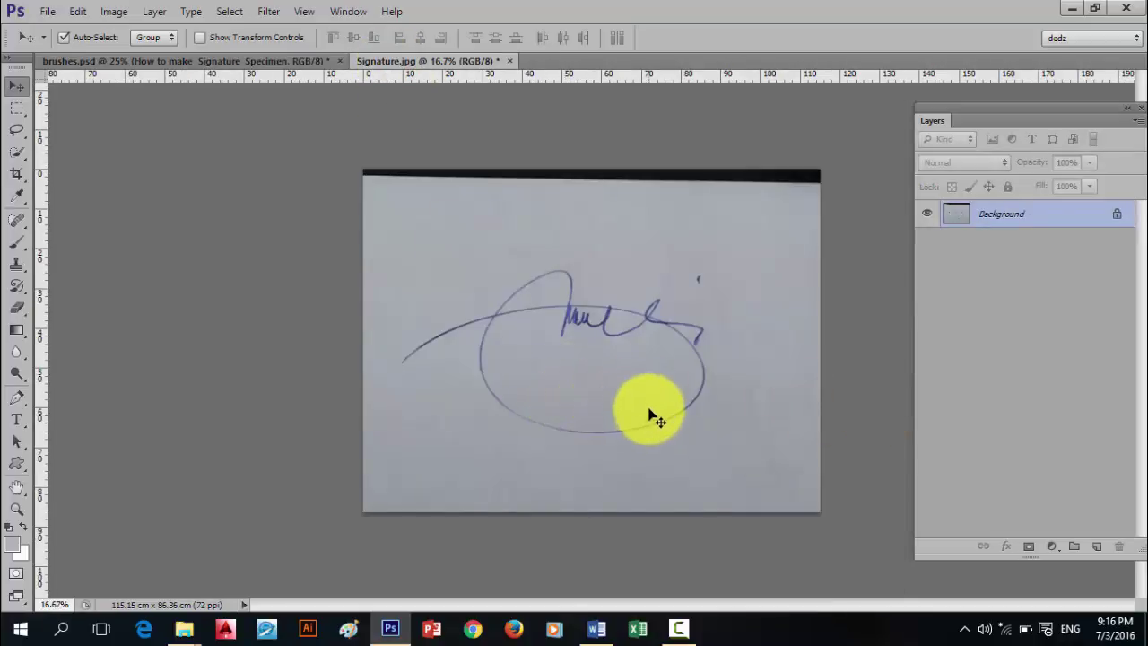
scroll(603, 352, "up", 1, "alt")
scroll(607, 357, "up", 2, "alt")
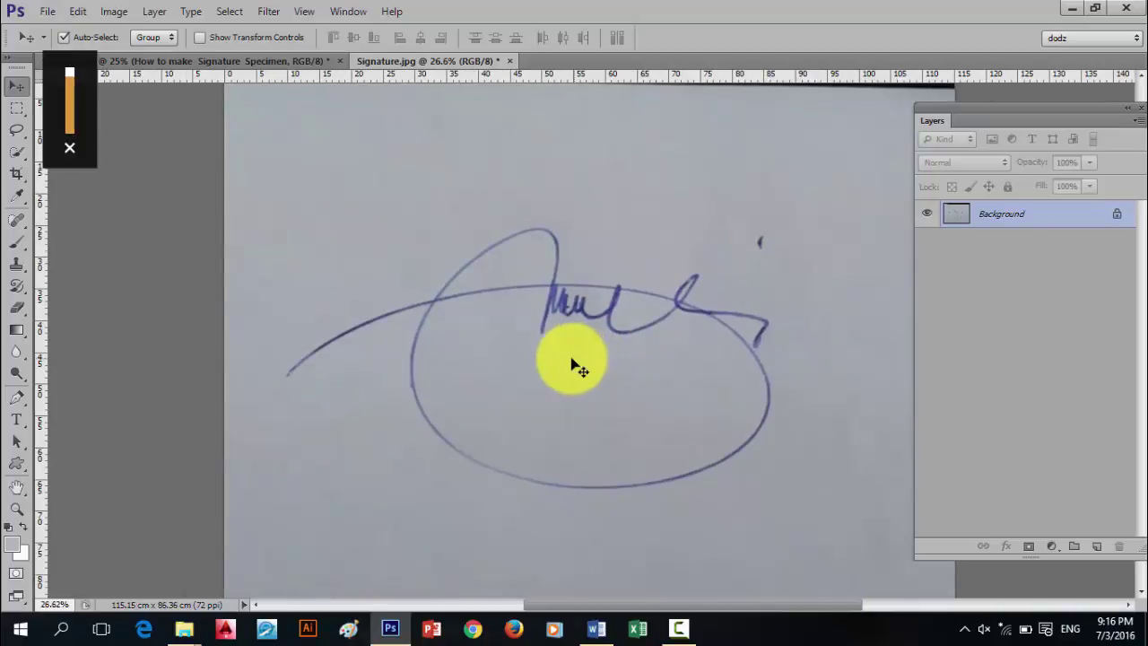
left_click_drag(617, 339, 476, 304)
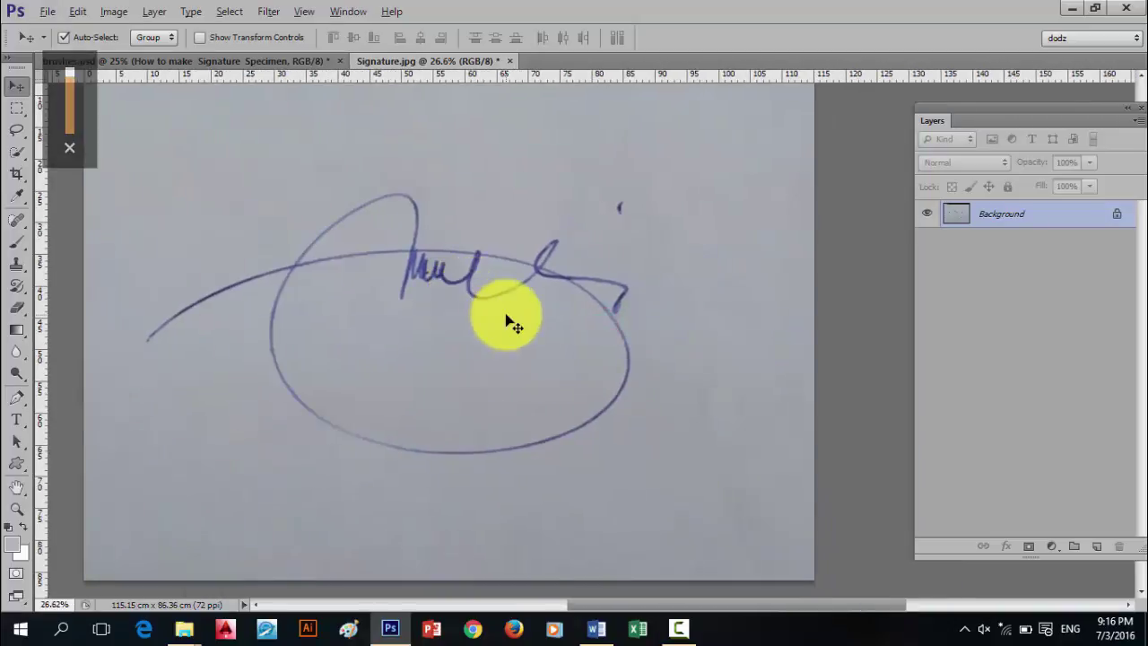
scroll(512, 321, "down", 1, "alt")
scroll(602, 328, "up", 1, "alt")
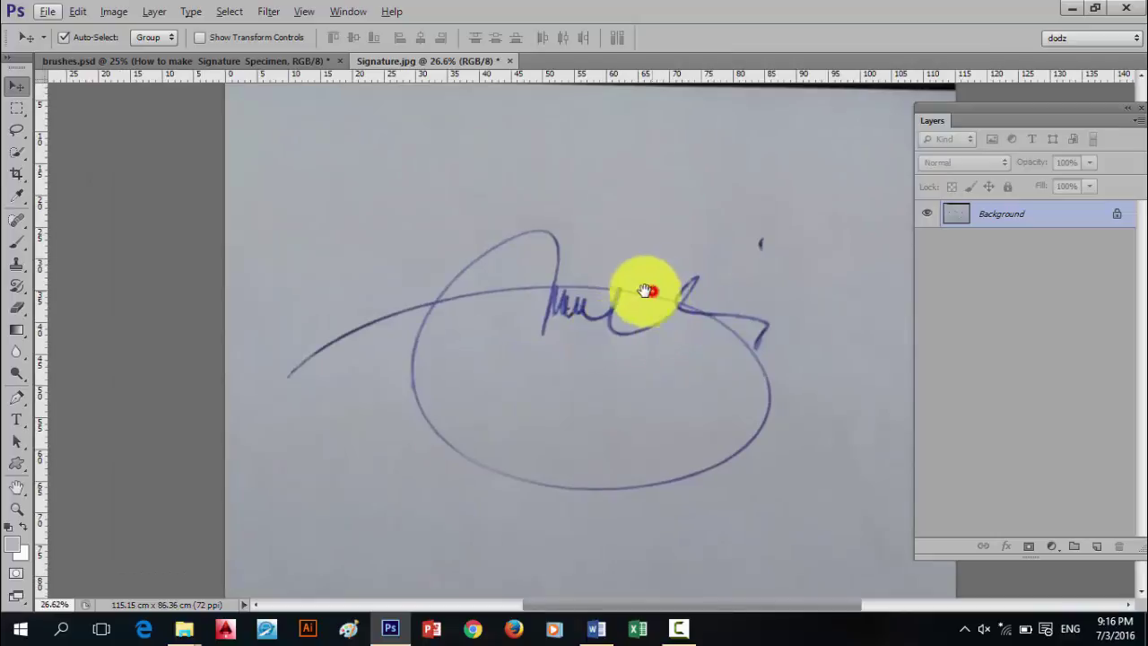
left_click_drag(645, 294, 597, 300)
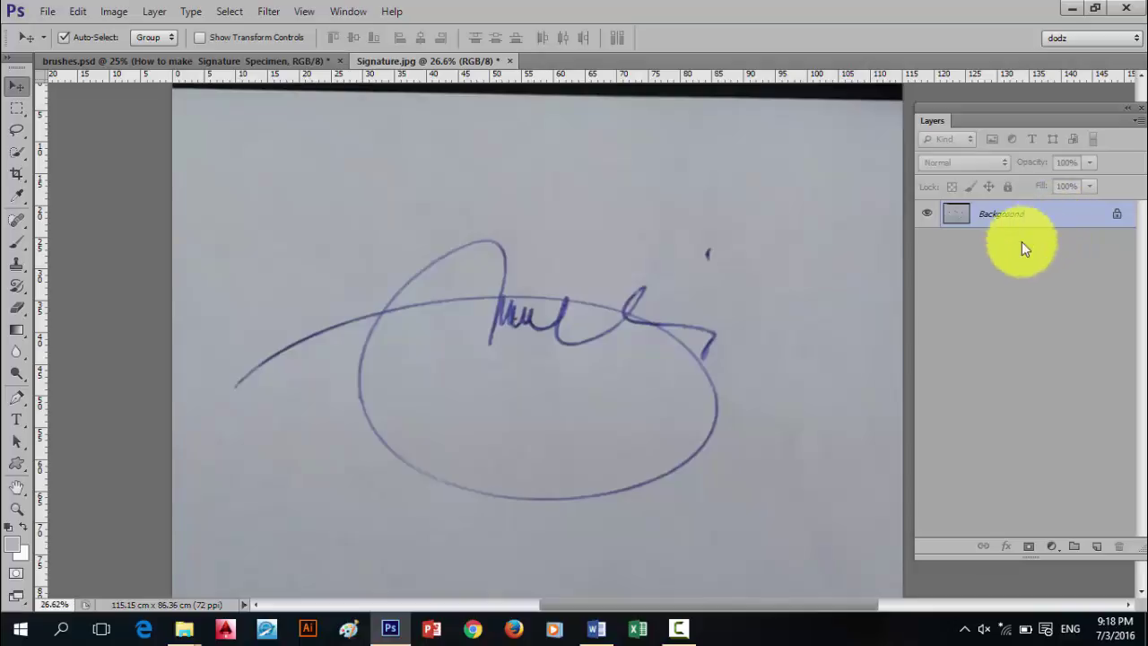
- Duplicate the Background layer, hide the original, and select the Background copy
right_click(1045, 222)
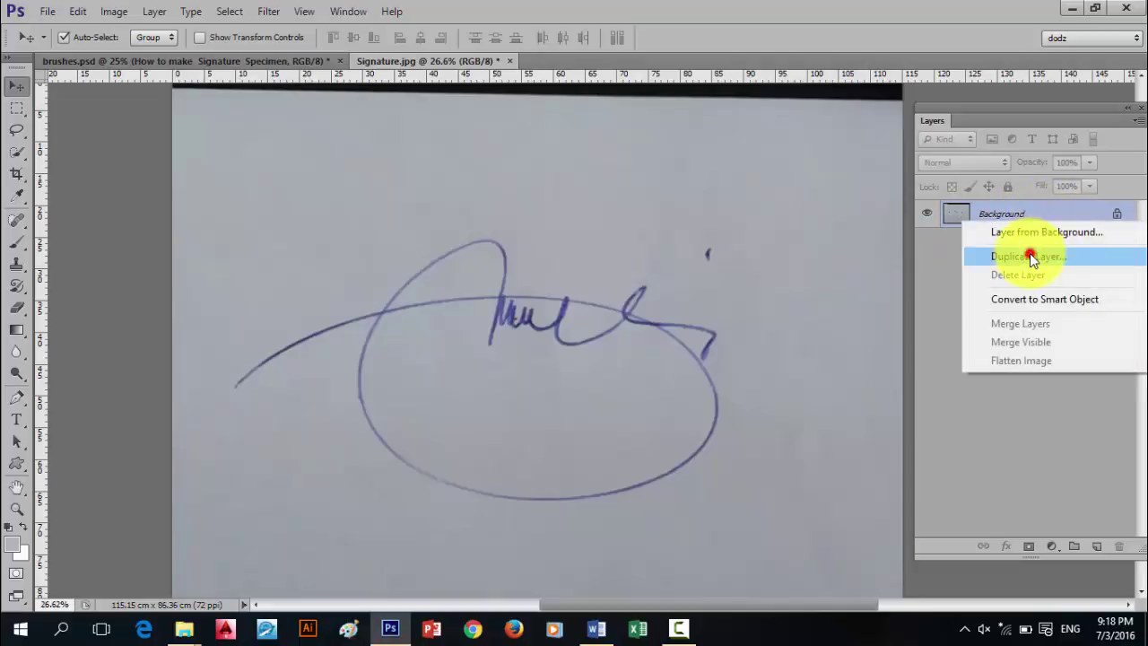
left_click(1030, 254)
left_click(732, 354)
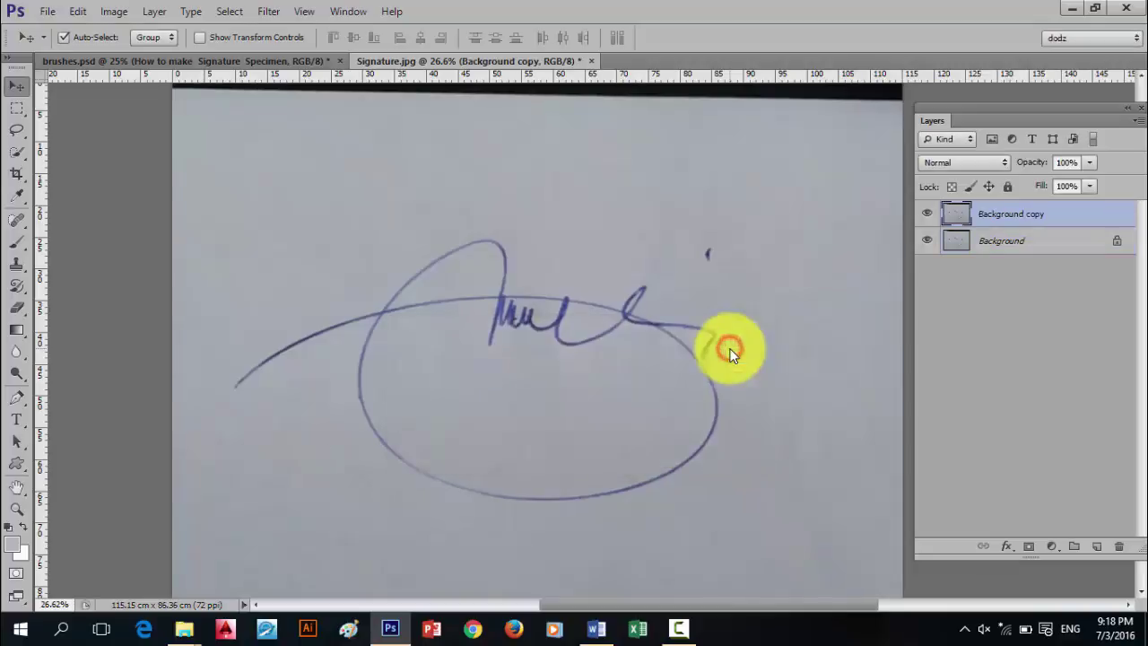
left_click(924, 244)
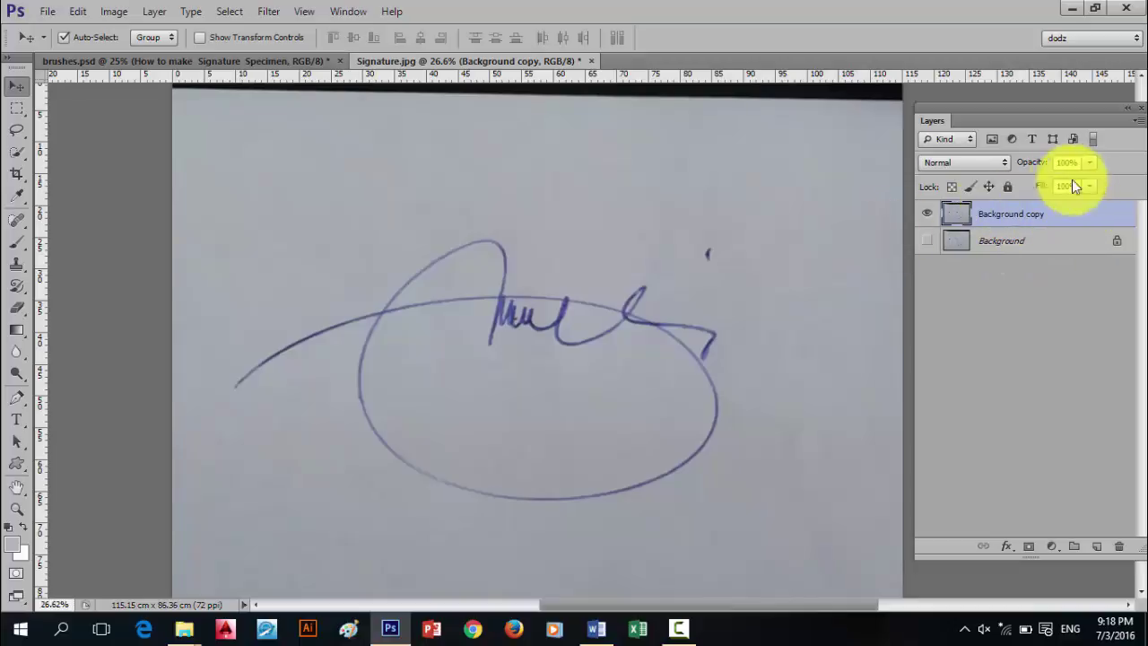
left_click(1074, 220)
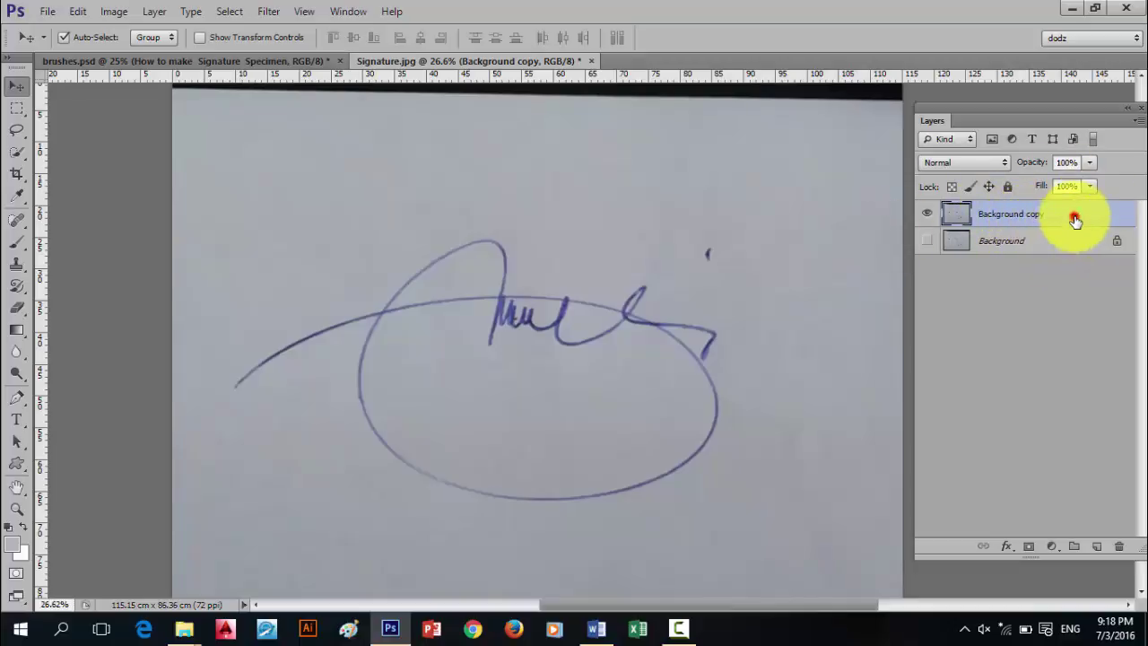
- Open Background copy's Blending Options, reposition the dialog, then close it and go full-screen
double_click(1075, 221)
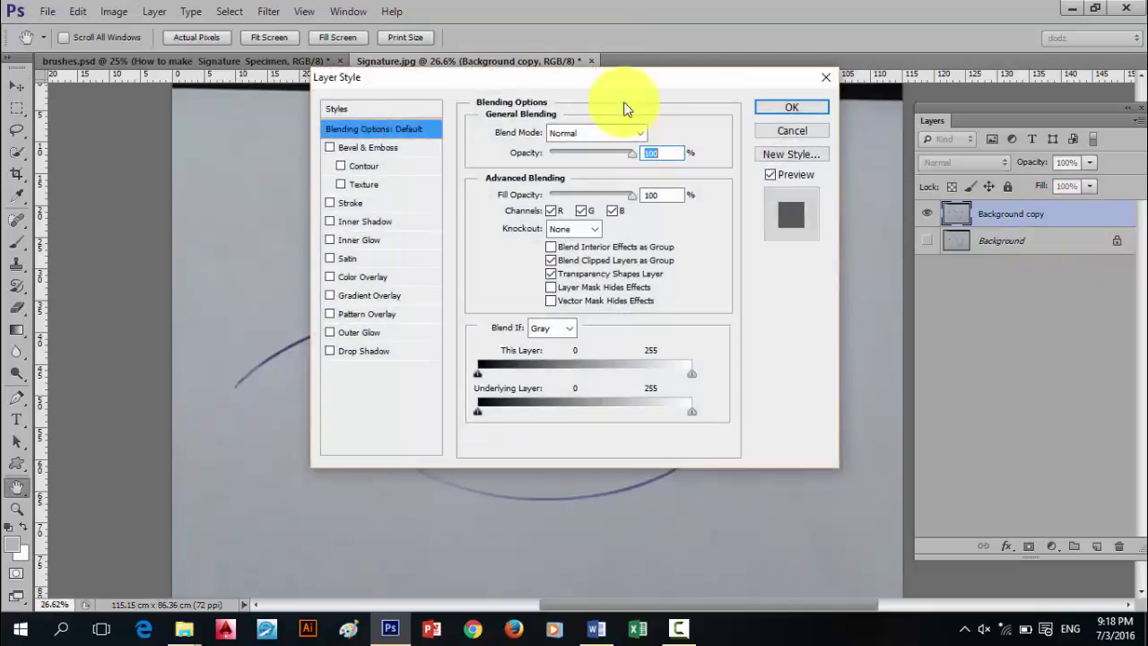
mouse_move(660, 78)
left_mouse_down()
mouse_move(777, 121)
mouse_move(864, 134)
mouse_move(730, 120)
left_mouse_up()
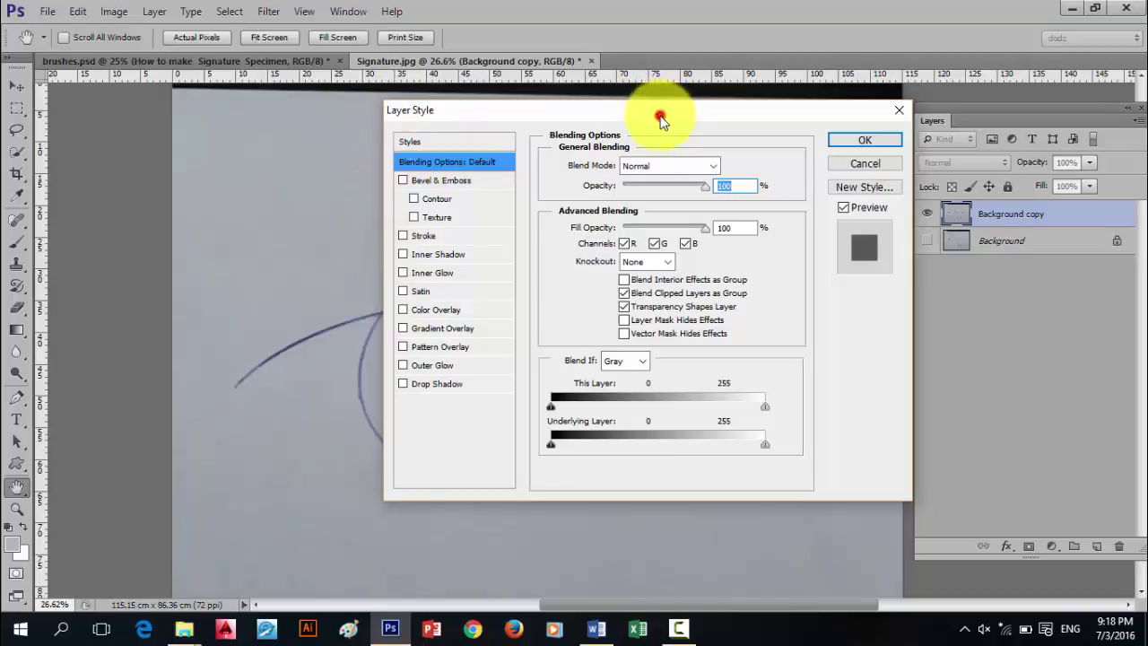
mouse_move(660, 116)
left_mouse_down()
mouse_move(561, 125)
mouse_move(853, 149)
mouse_move(192, 116)
mouse_move(563, 126)
mouse_move(476, 134)
mouse_move(218, 115)
left_mouse_up()
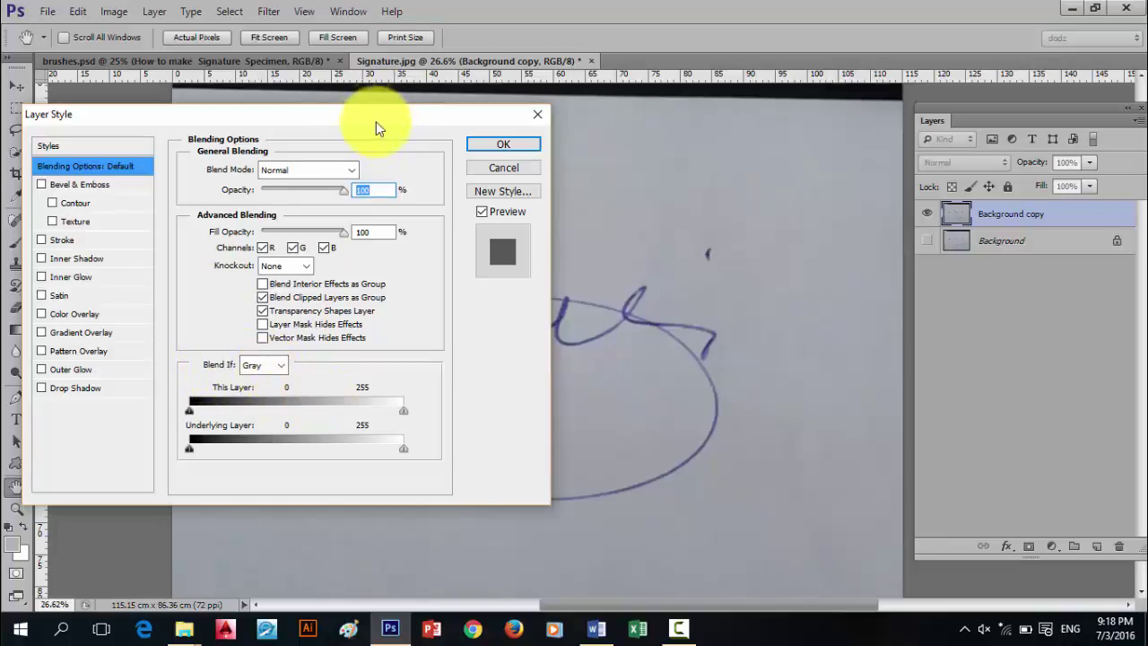
mouse_move(376, 116)
left_mouse_down()
mouse_move(479, 115)
mouse_move(458, 115)
left_mouse_up()
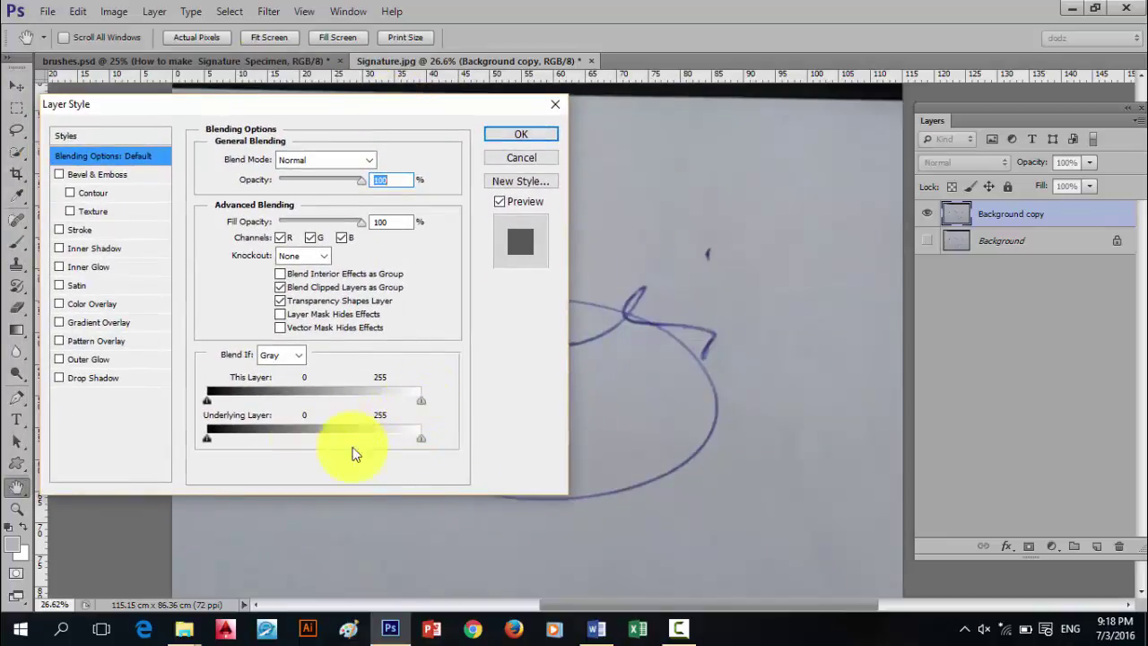
left_click(560, 106)
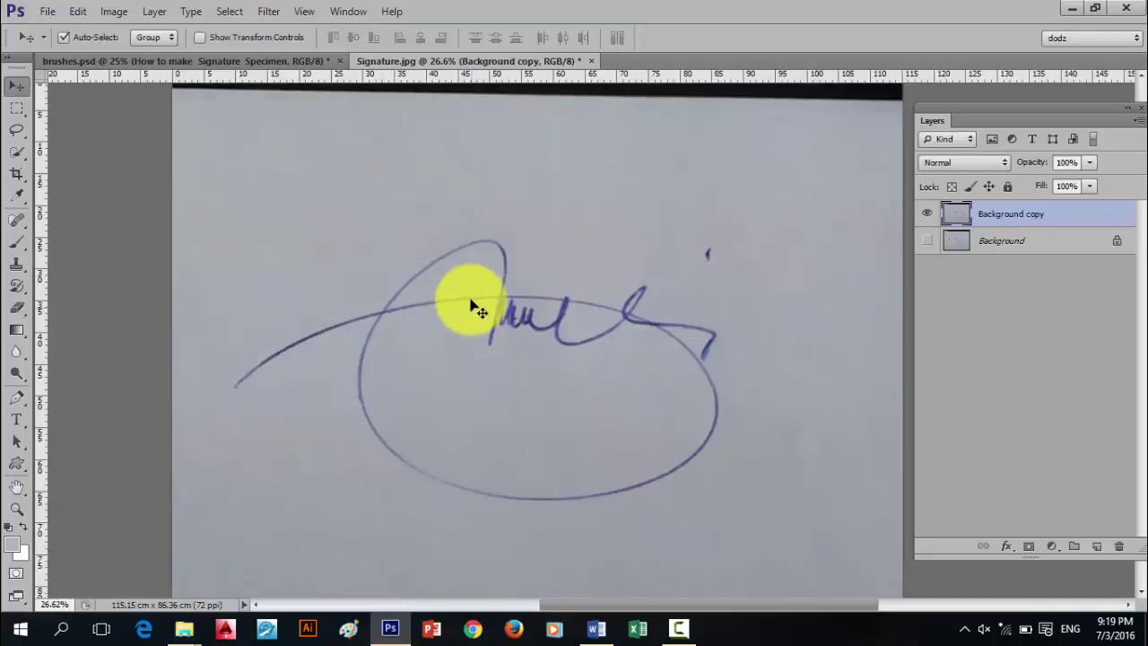
key("f")
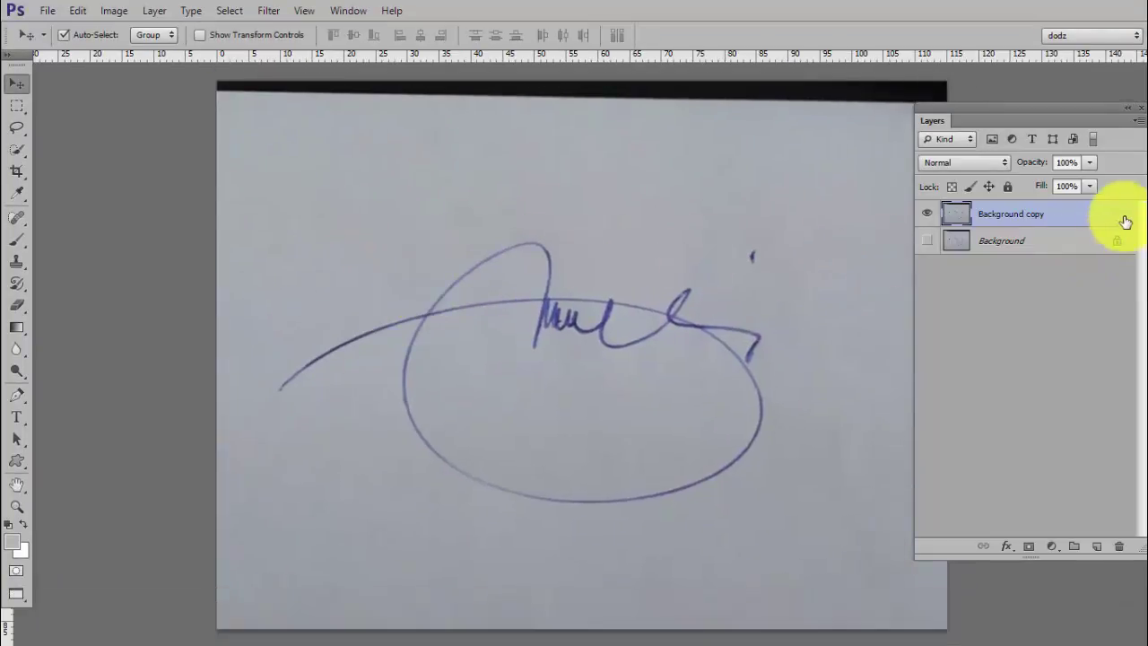
- Reopen Background copy's Blending Options and arrange it beside the fully visible signature
double_click(1117, 219)
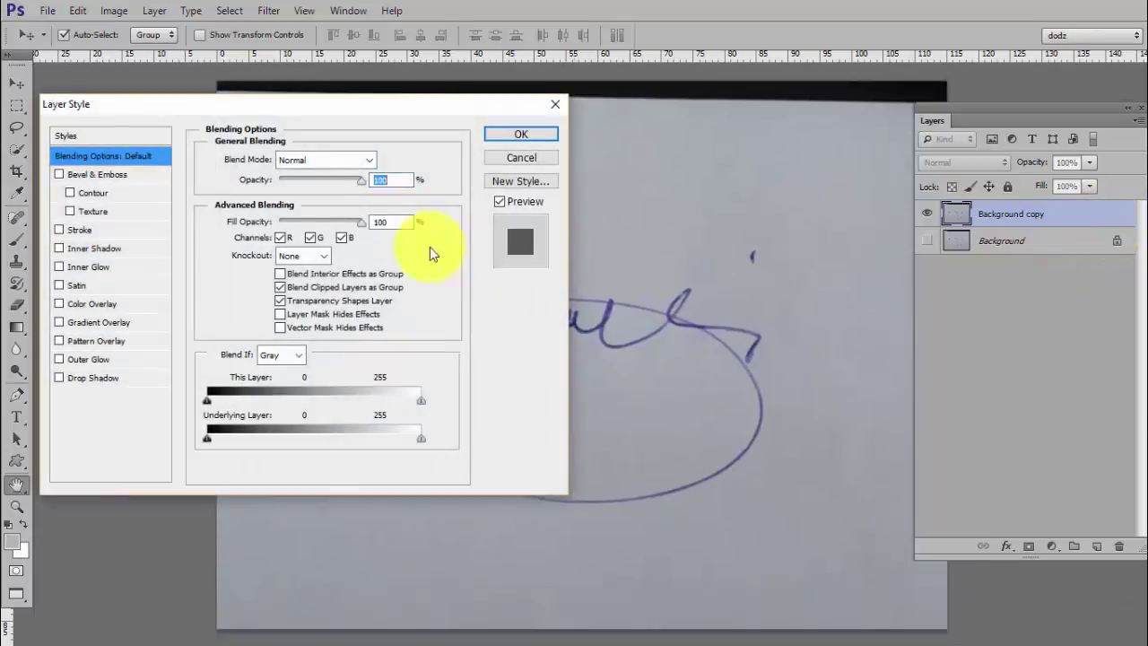
left_click_drag(692, 294, 809, 208)
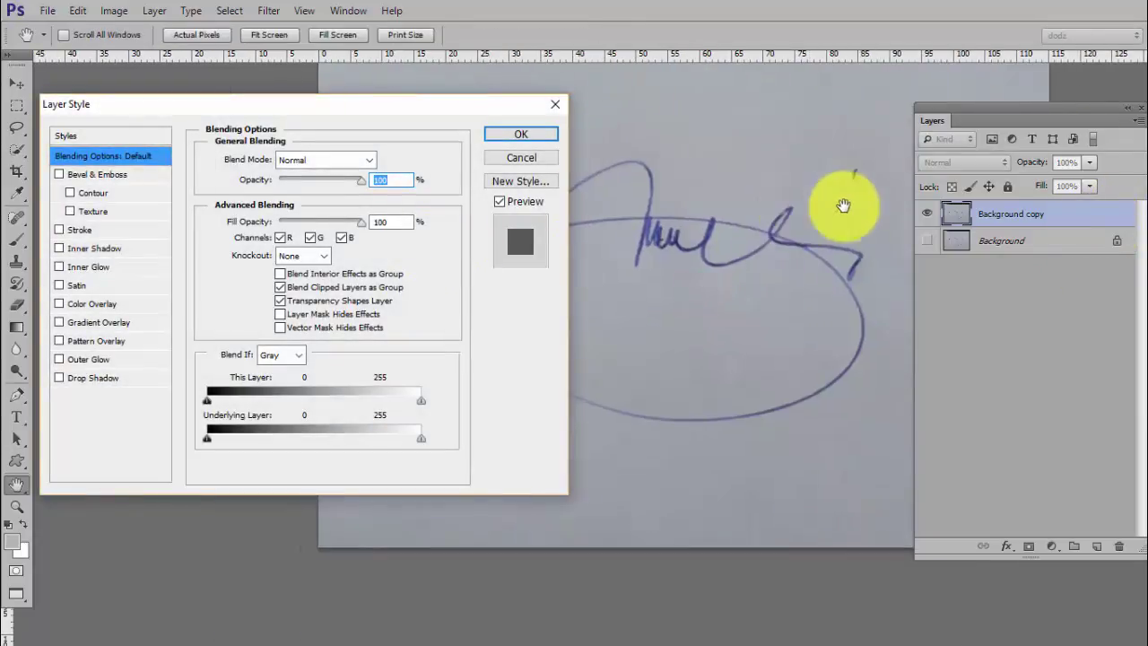
left_click(1127, 107)
left_click_drag(848, 166, 977, 248)
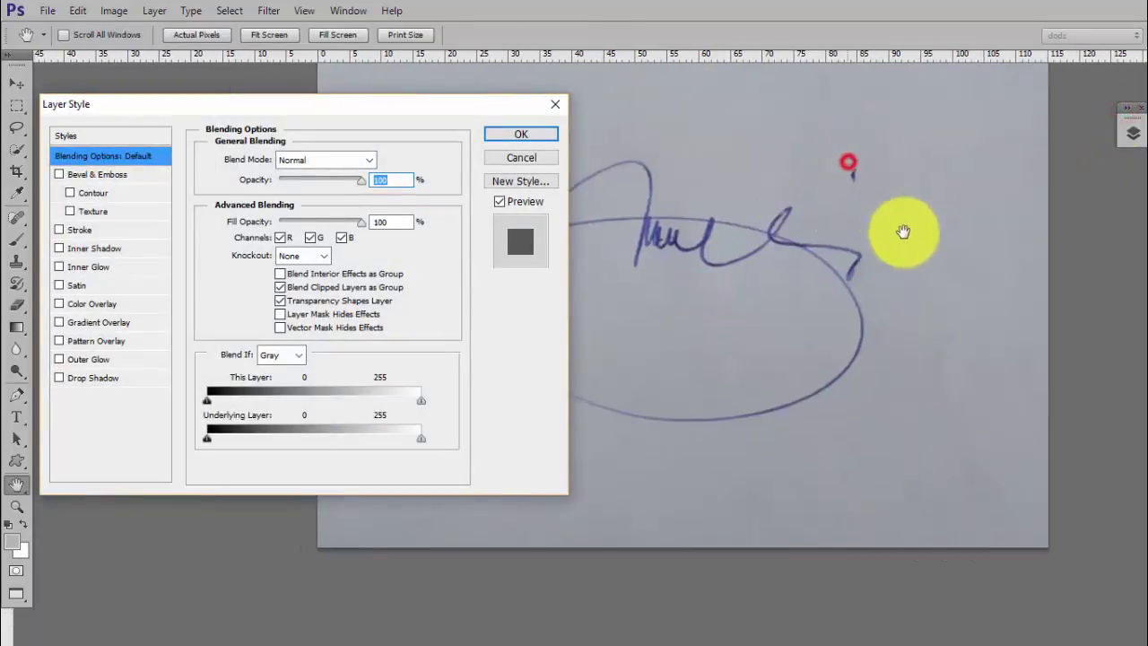
left_click(527, 134)
left_click_drag(437, 116, 400, 88)
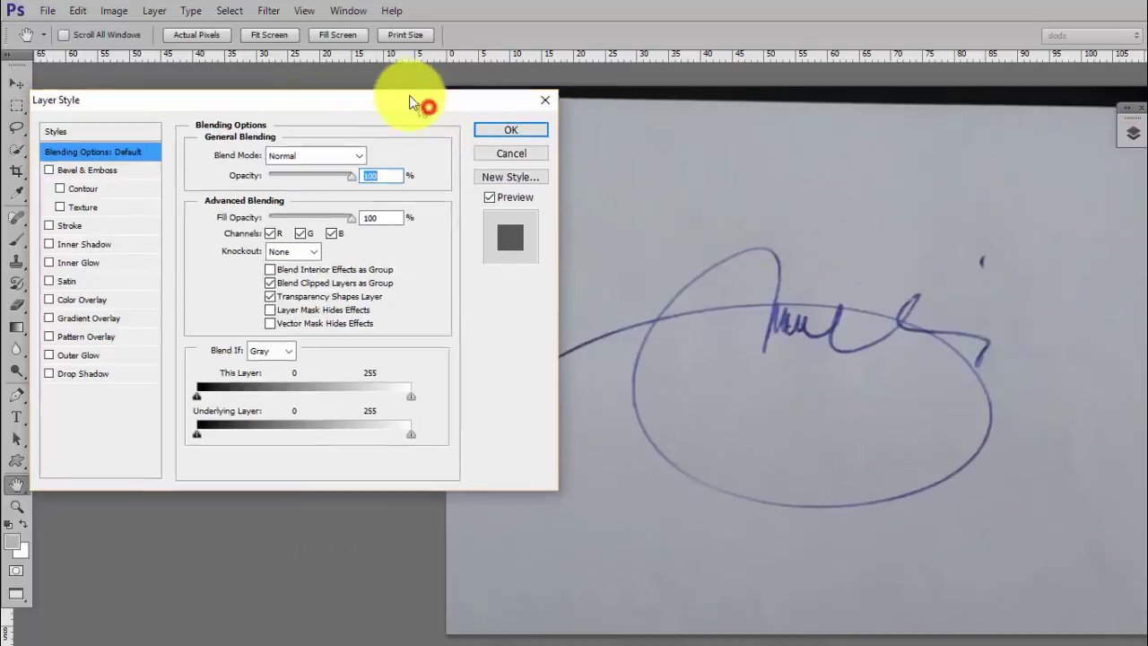
mouse_move(802, 226)
left_mouse_down()
mouse_move(743, 136)
mouse_move(795, 154)
left_mouse_up()
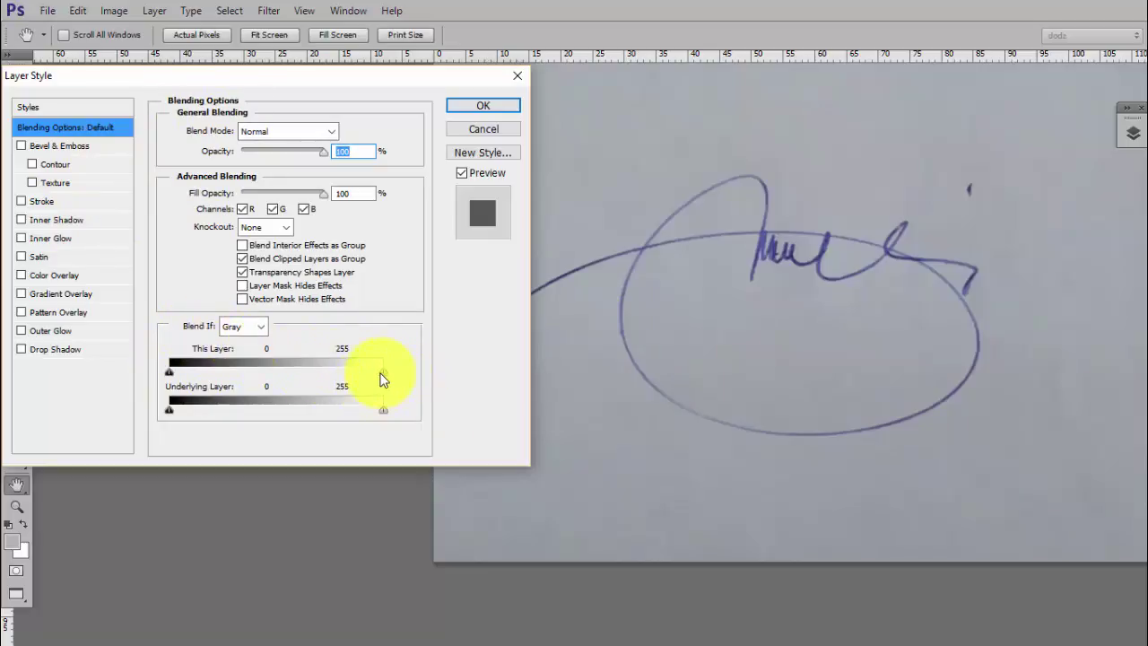
- Set This Layer's white Blend If slider to 149 so the grey paper turns transparent
mouse_move(385, 373)
left_mouse_down()
mouse_move(380, 382)
mouse_move(391, 377)
left_mouse_up()
left_click(384, 373)
left_click_drag(371, 373, 410, 375)
mouse_move(170, 371)
left_mouse_down()
mouse_move(257, 365)
mouse_move(246, 367)
left_mouse_up()
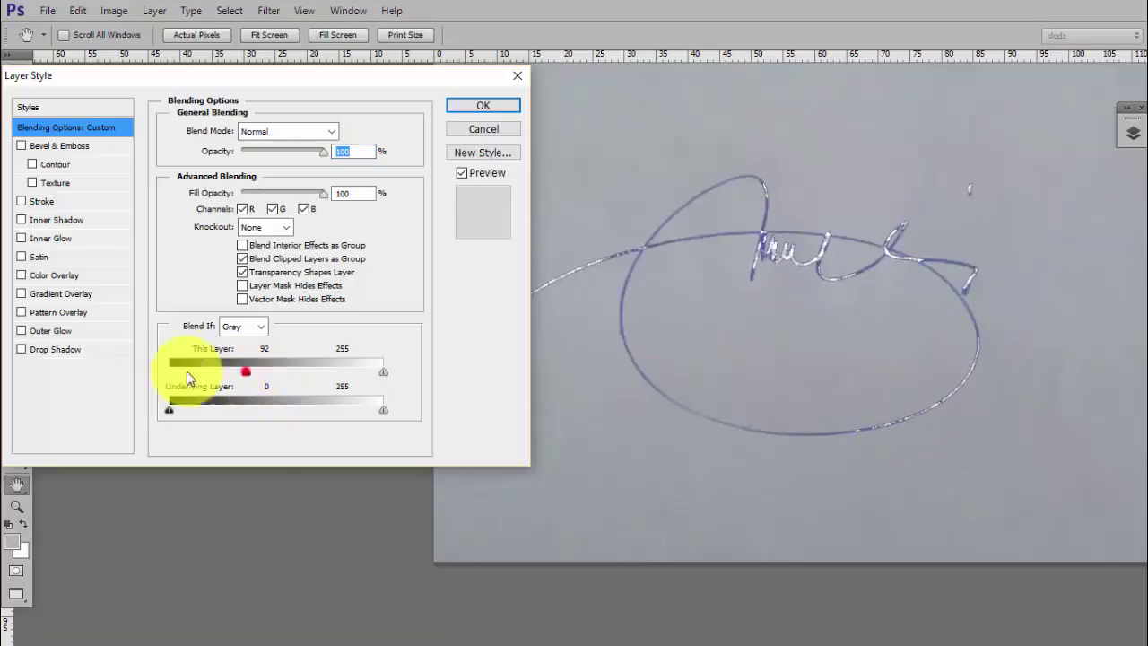
left_click_drag(187, 372, 143, 375)
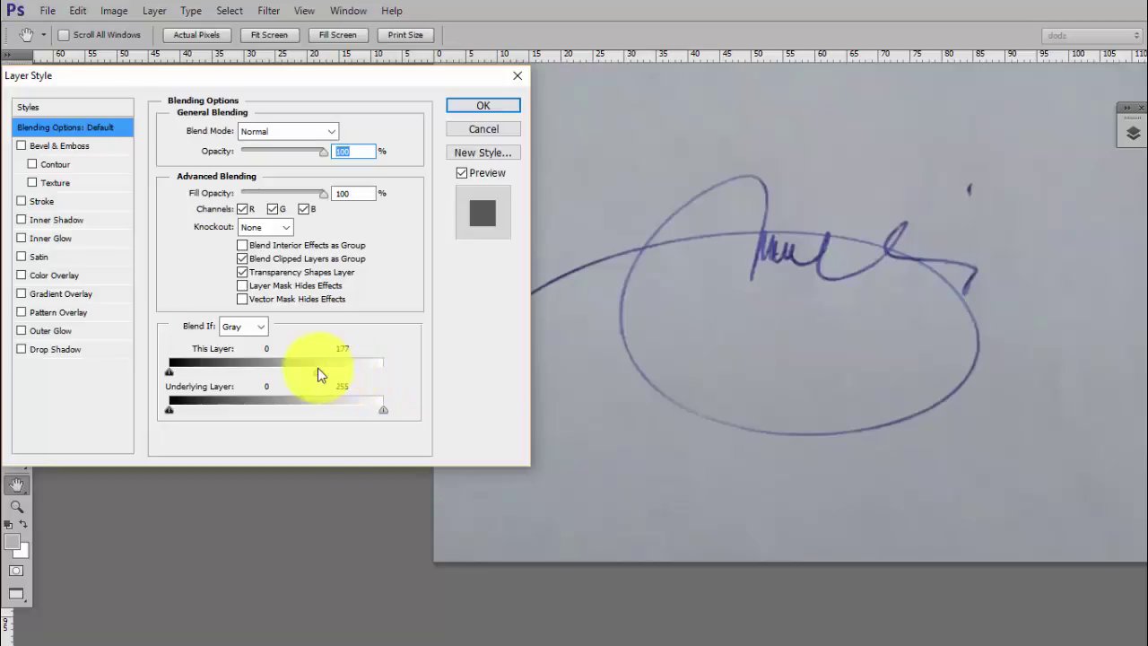
mouse_move(317, 368)
left_mouse_down()
mouse_move(304, 377)
mouse_move(312, 384)
mouse_move(294, 370)
left_mouse_up()
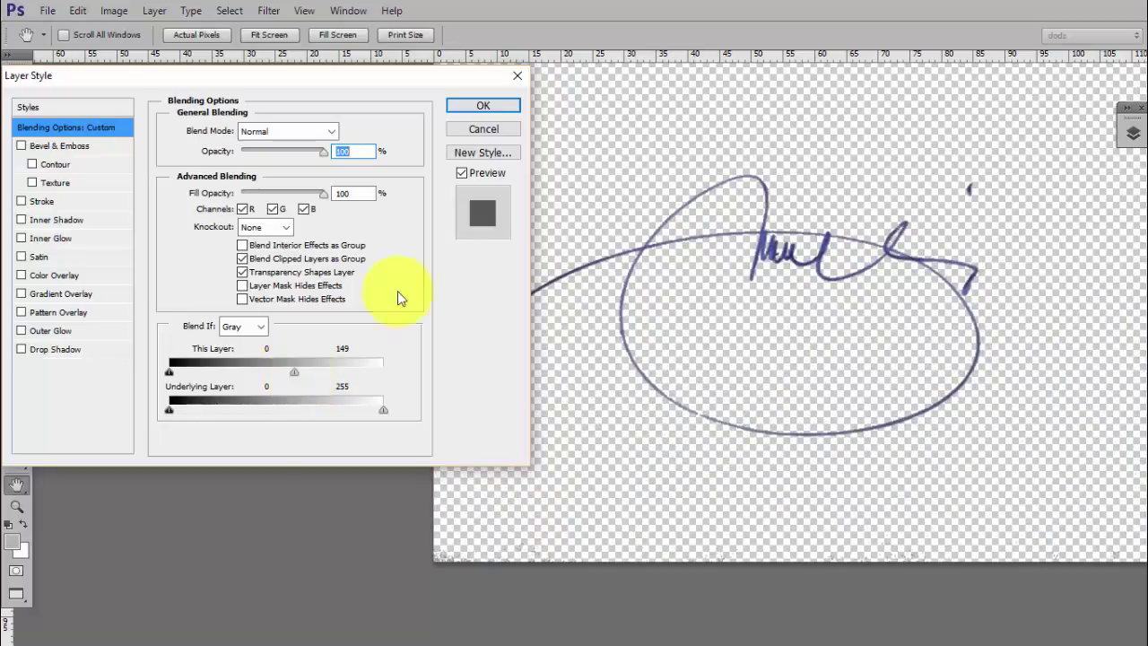
left_click(500, 113)
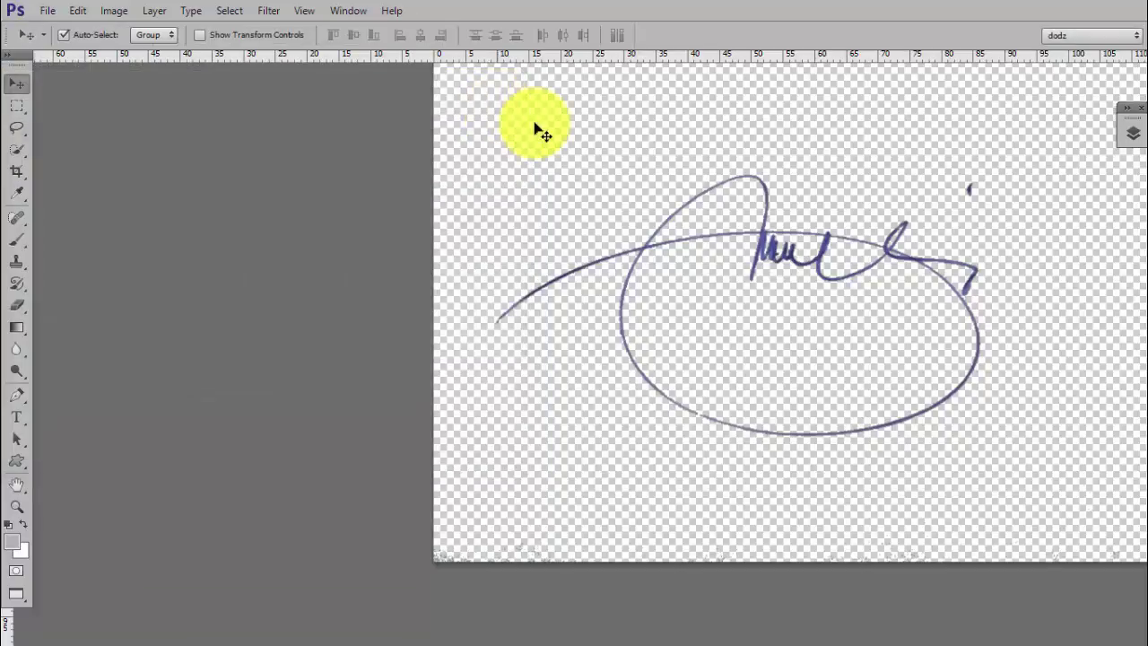
left_click_drag(847, 334, 615, 346)
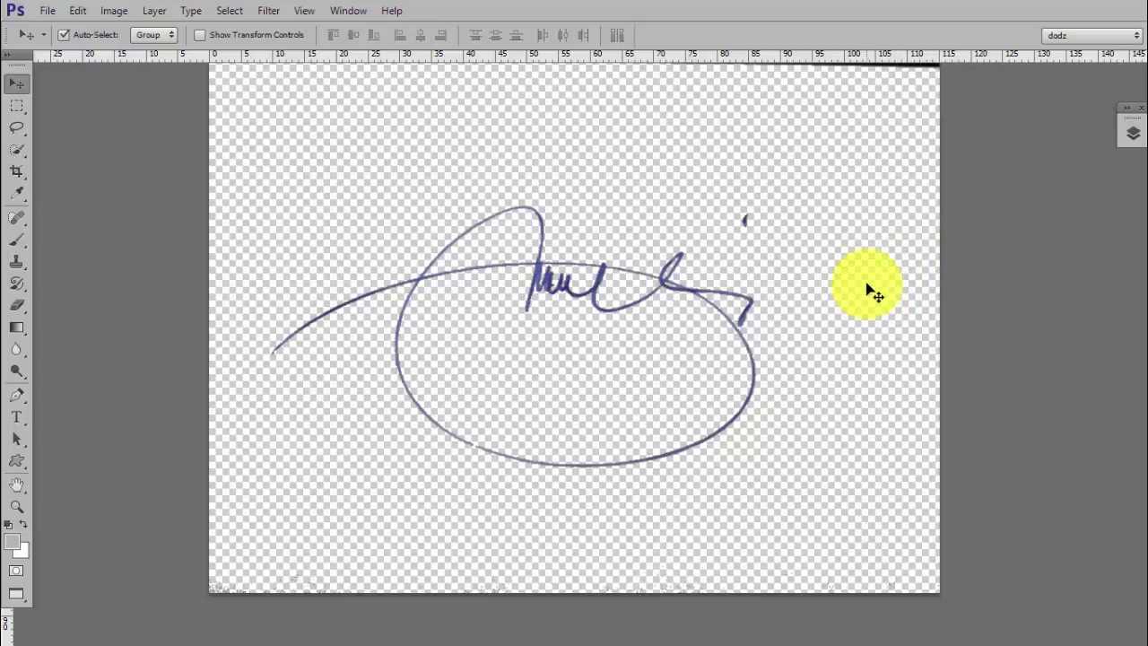
key("ctrl+z")
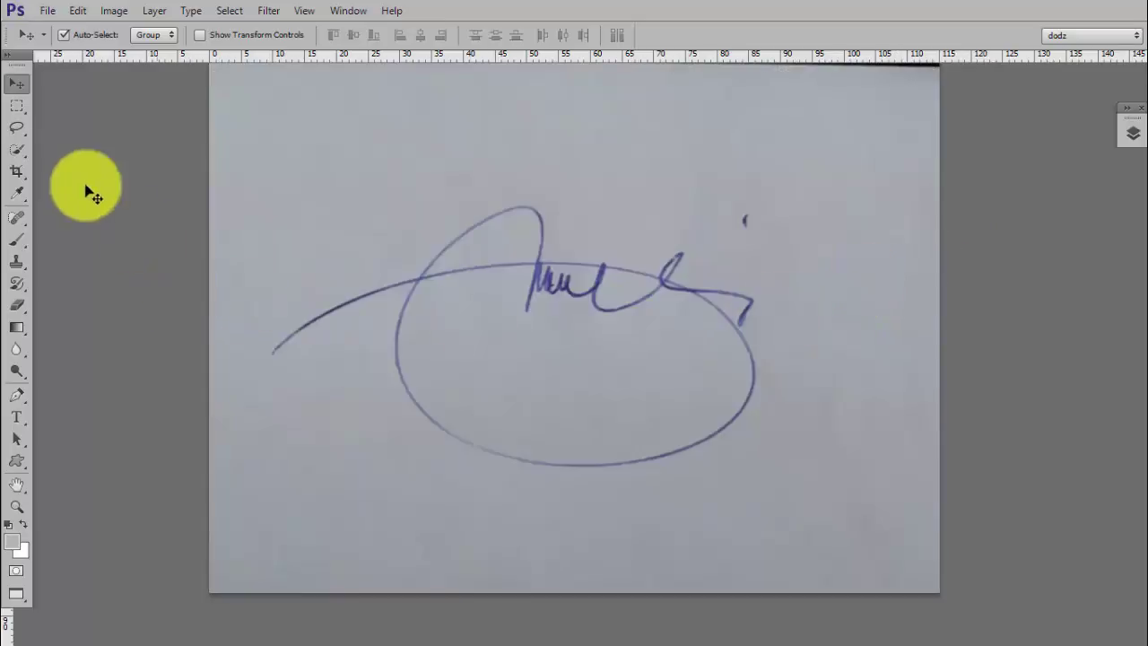
left_click(19, 150)
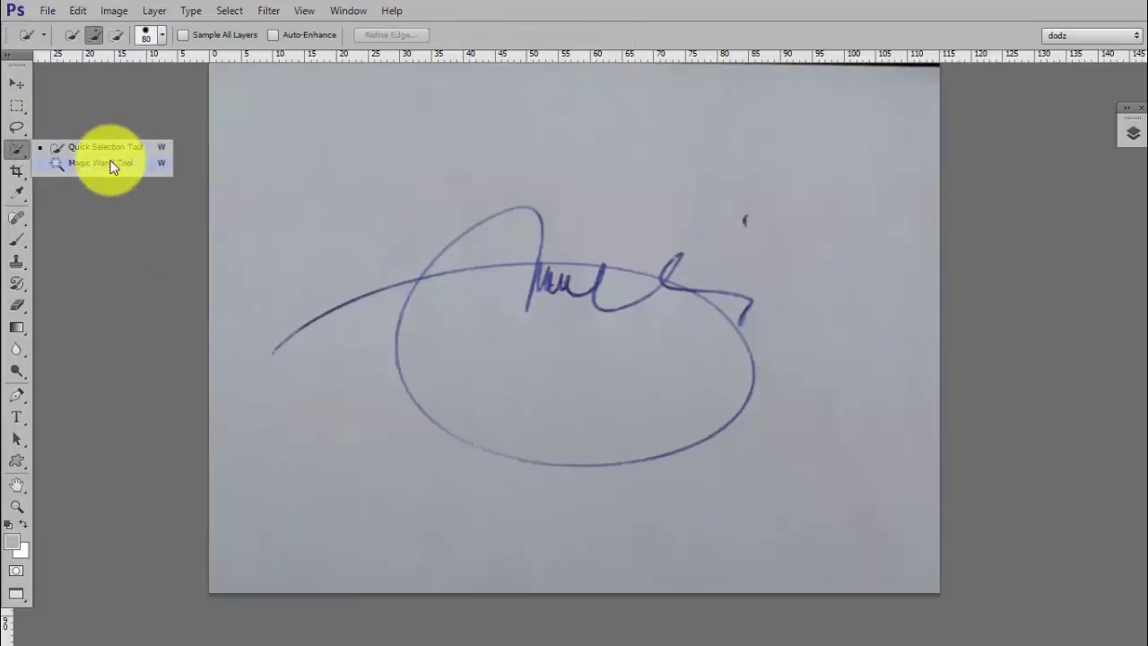
left_click(103, 161)
left_click(559, 371)
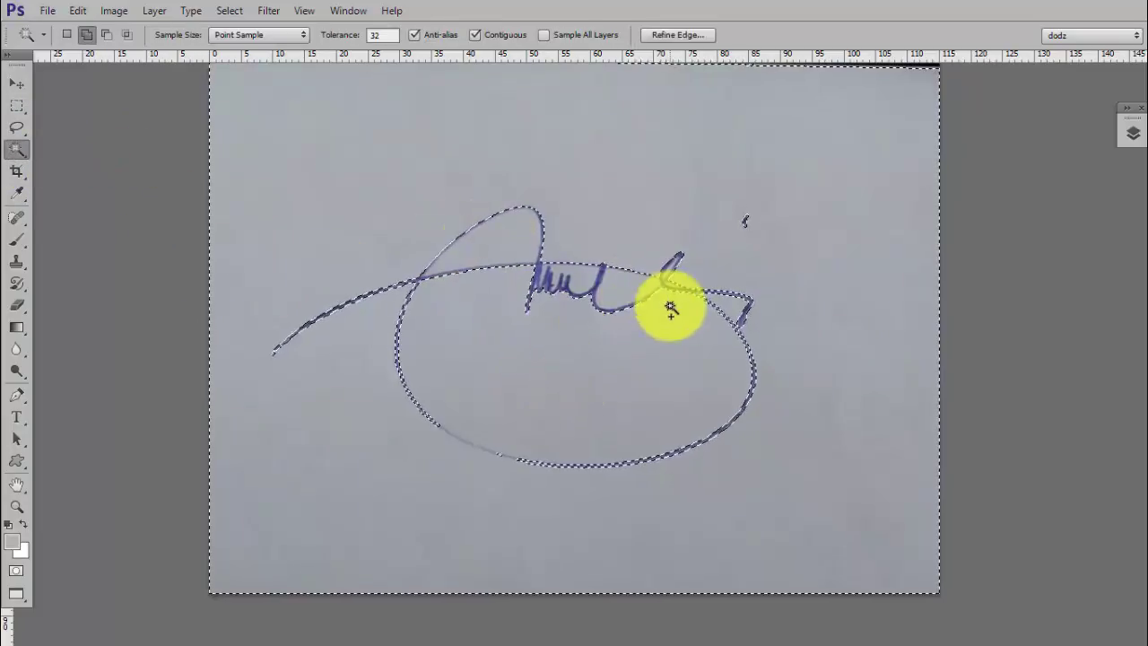
left_click(496, 236)
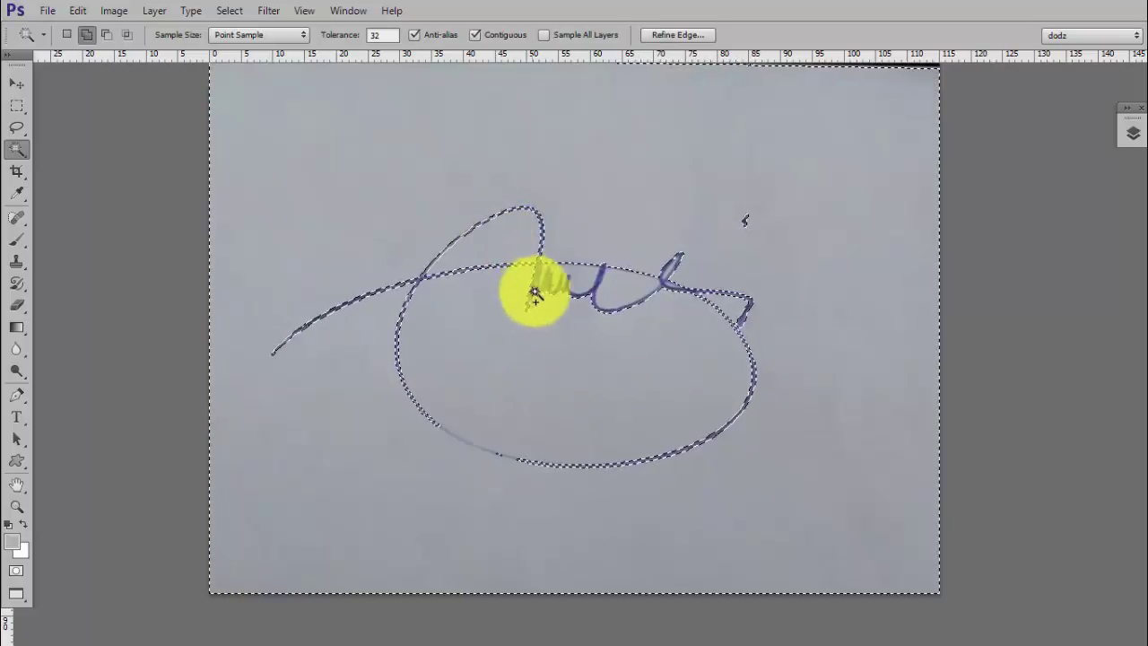
left_click(625, 278)
left_click(585, 275)
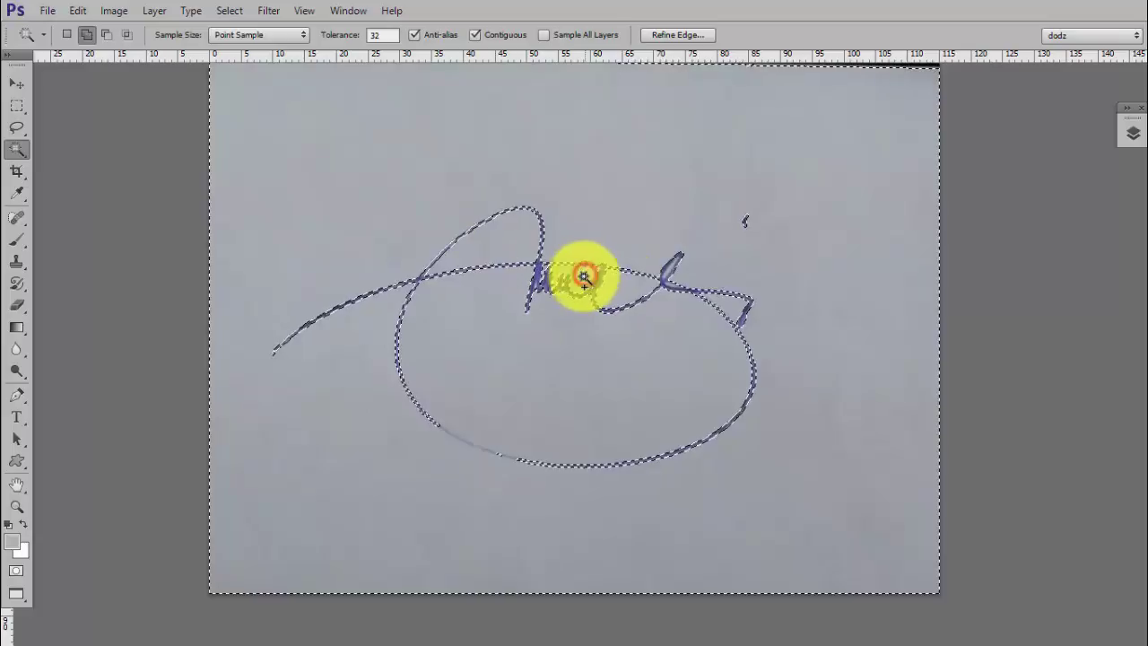
left_click(671, 262)
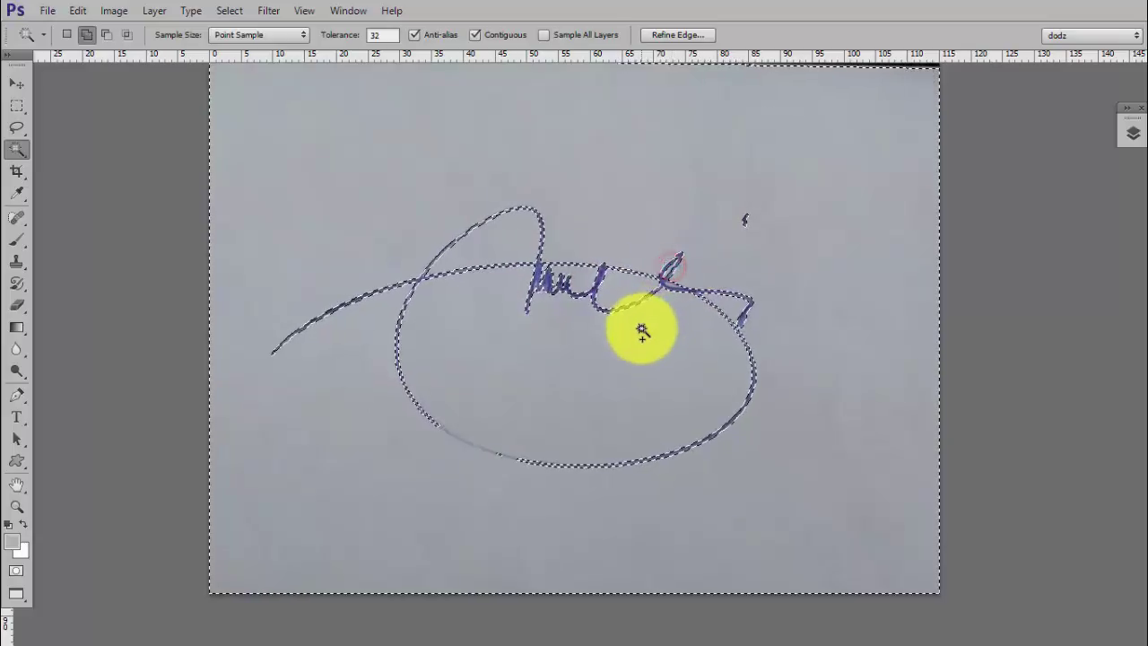
key("Delete")
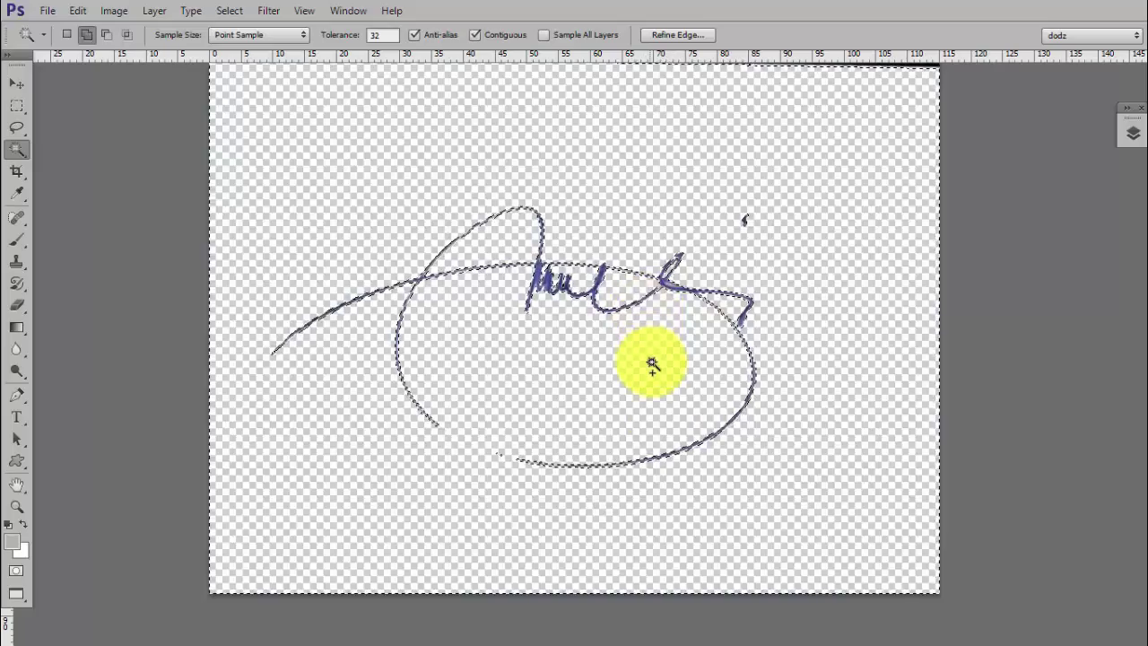
key("ctrl+z")
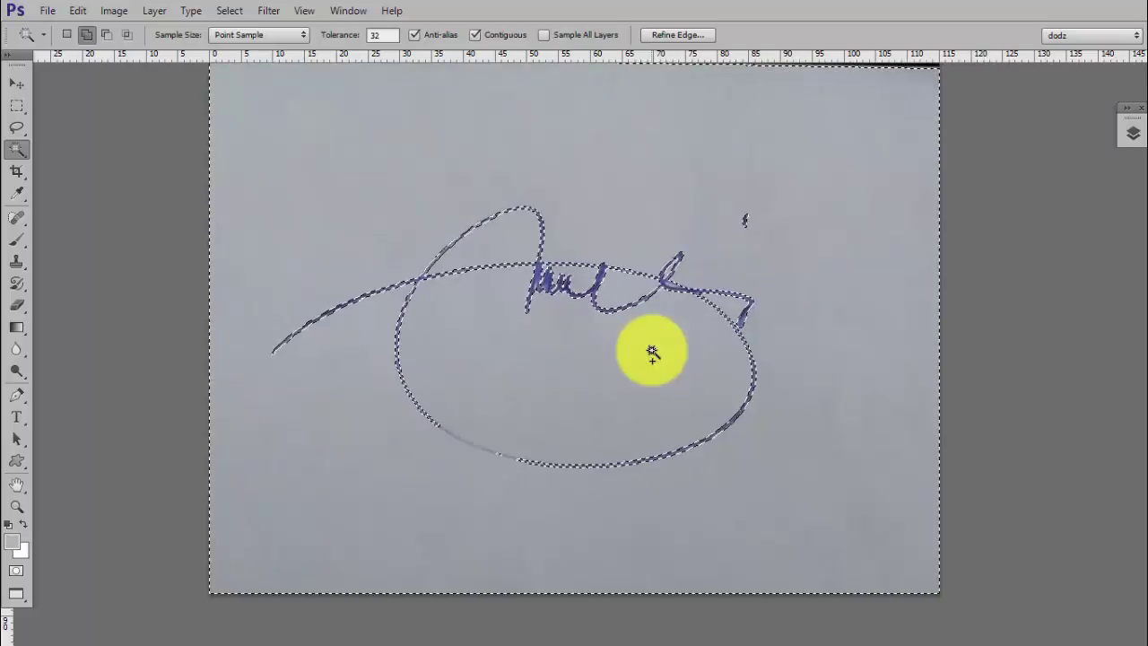
key("ctrl+d")
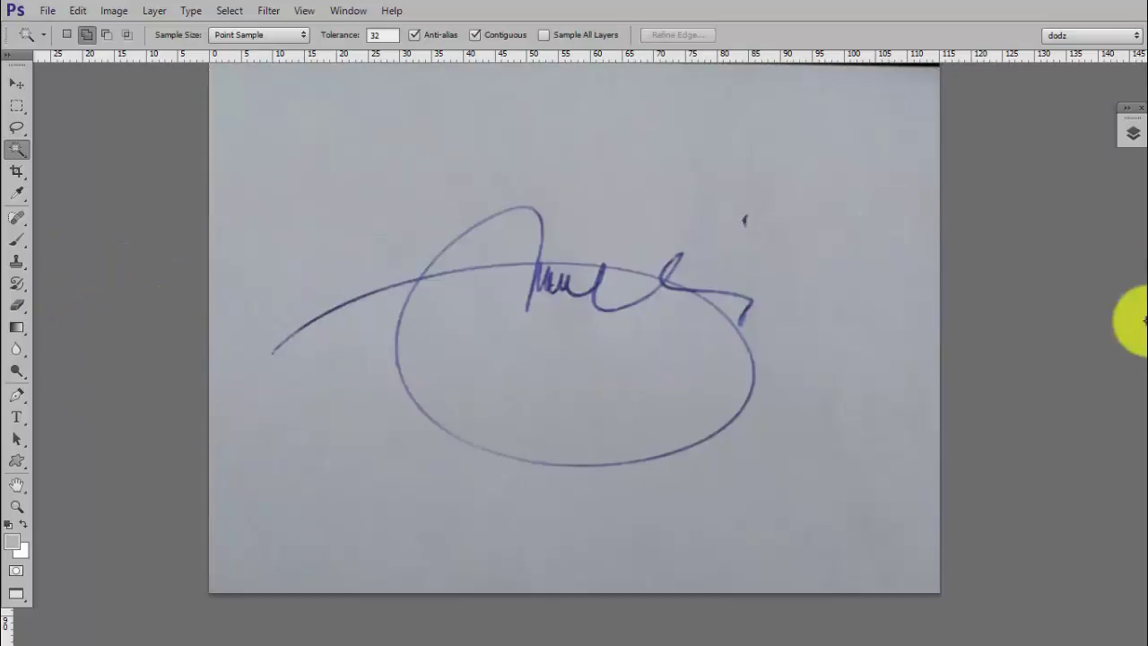
- Reopen Background copy's Blending Options and set This Layer's white Blend If slider to 153
left_click(1132, 134)
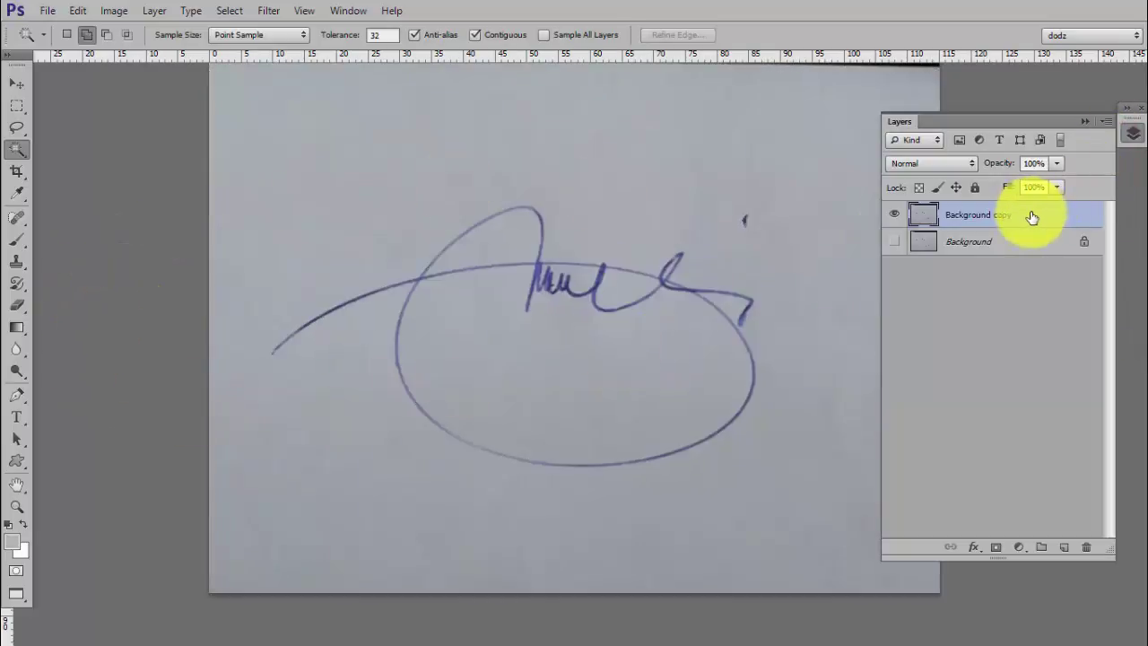
double_click(1032, 218)
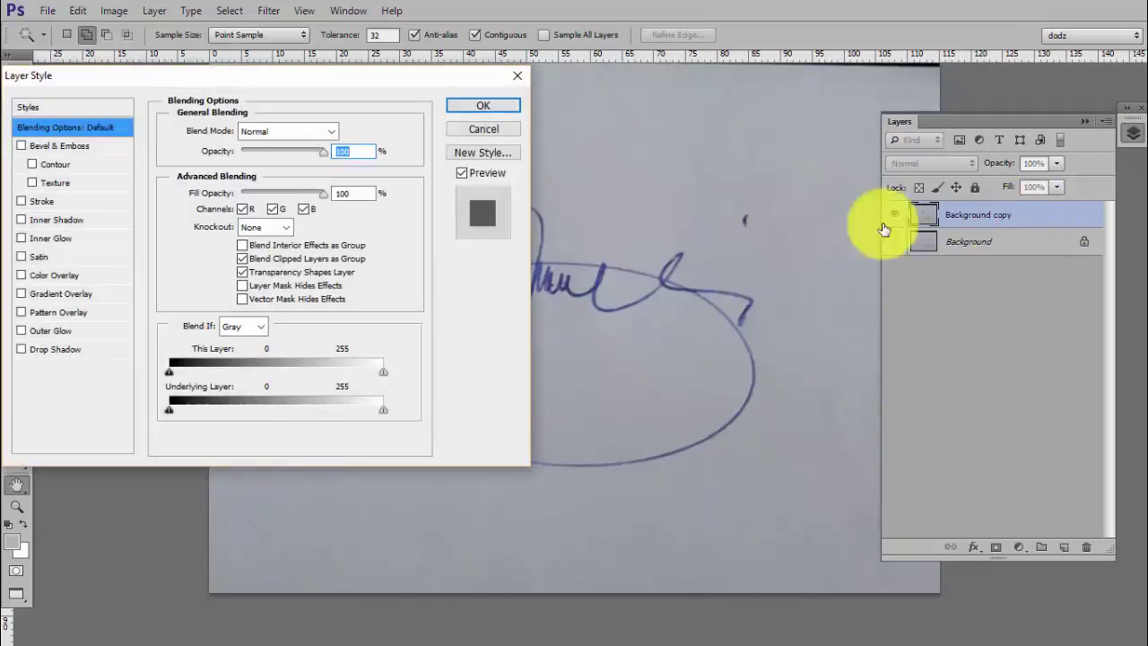
left_click(1088, 121)
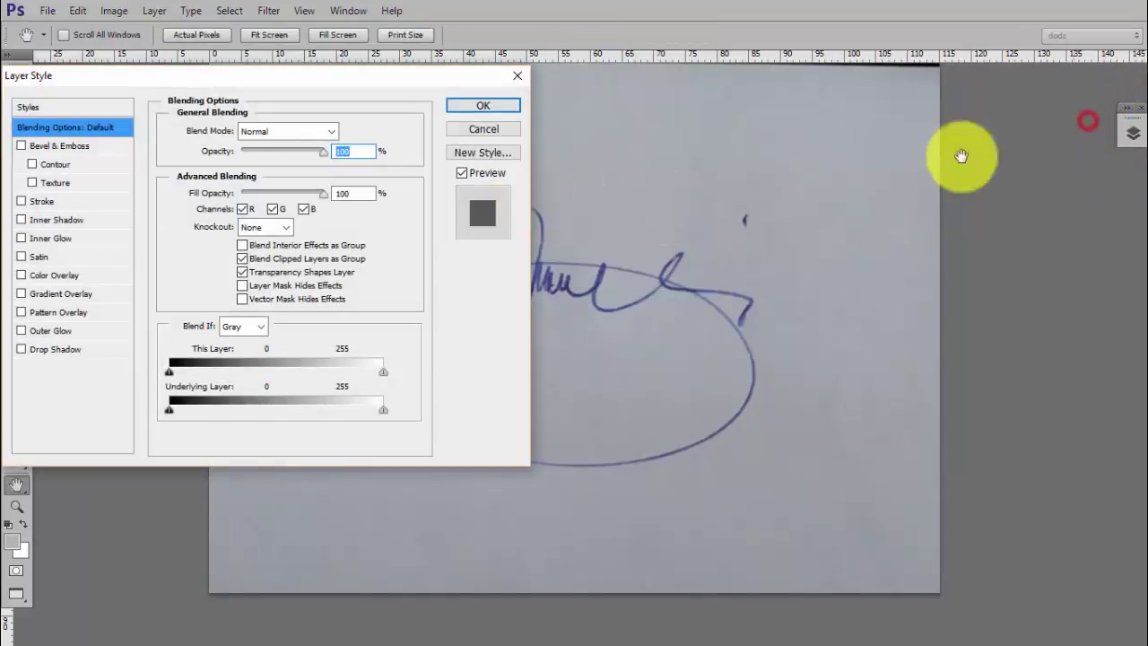
left_click_drag(358, 81, 331, 91)
left_click_drag(318, 94, 427, 64)
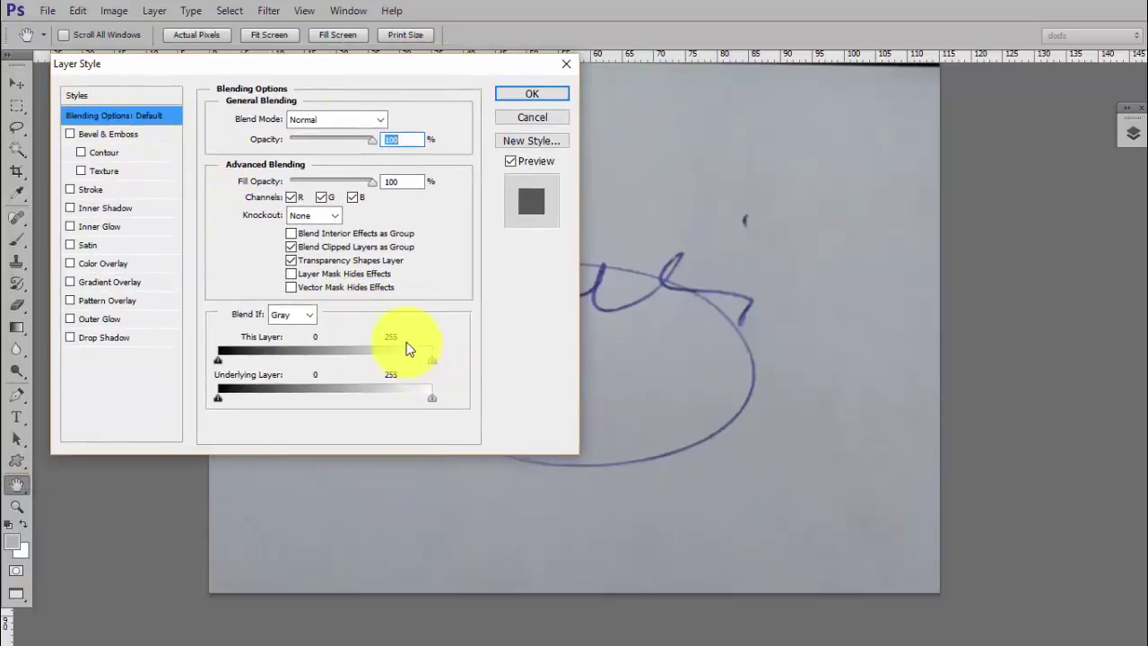
left_click_drag(432, 360, 350, 356)
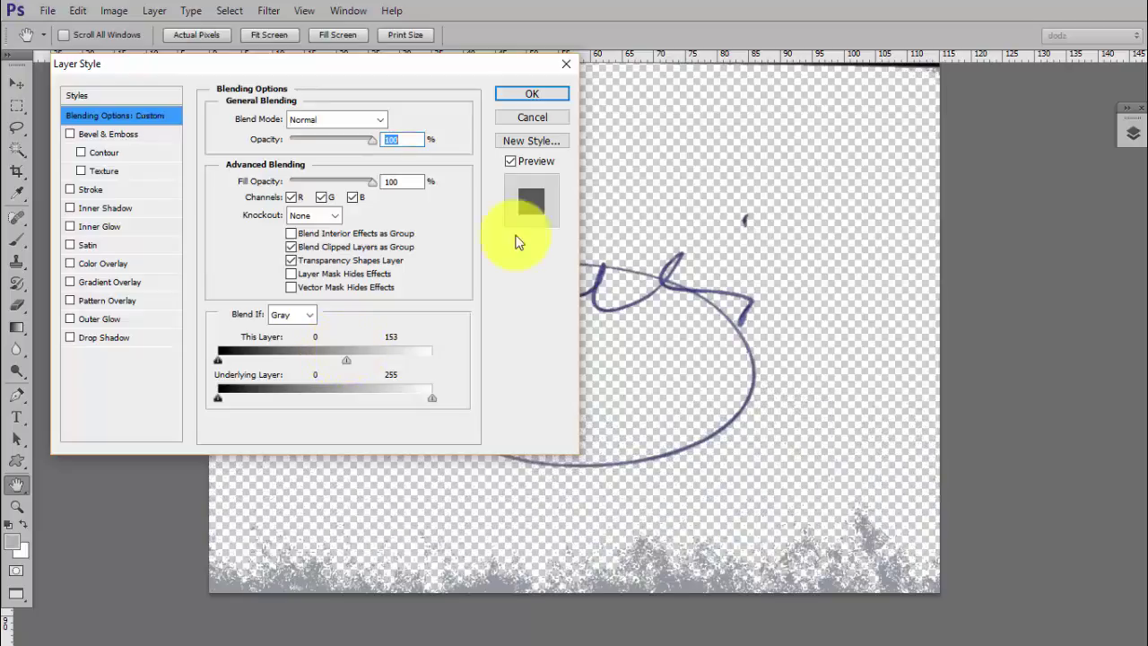
left_click(537, 94)
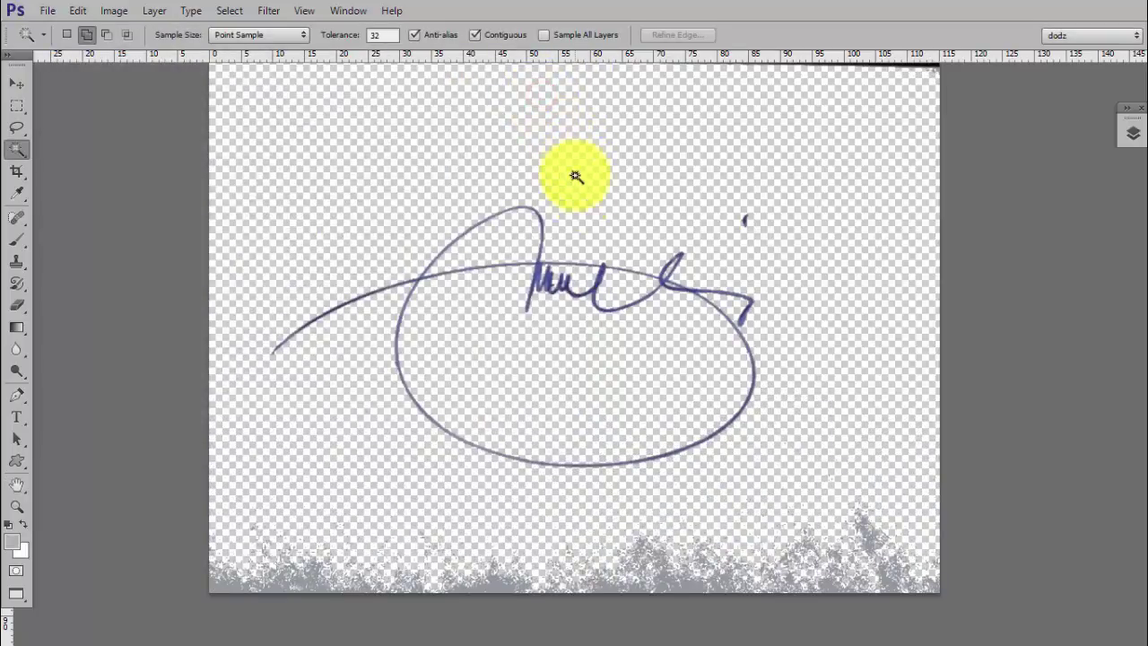
- Start a crop and pull its top and left edges in around the signature
left_click_drag(557, 194, 535, 232)
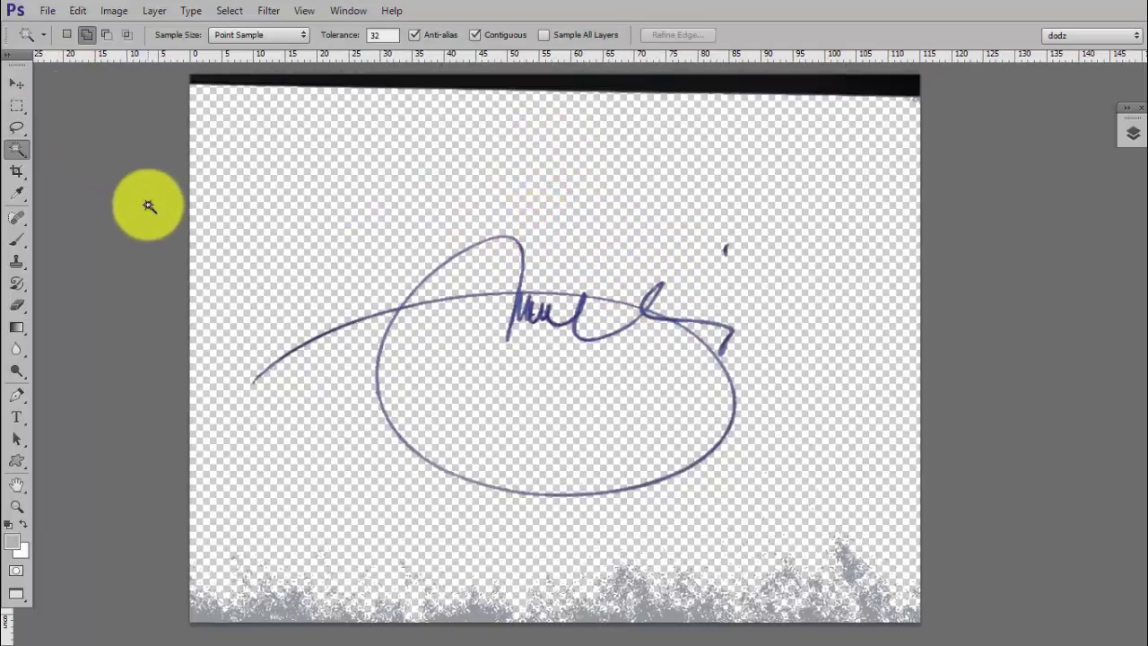
key("c")
mouse_move(280, 350)
left_mouse_down()
mouse_move(260, 362)
mouse_move(287, 390)
left_mouse_up()
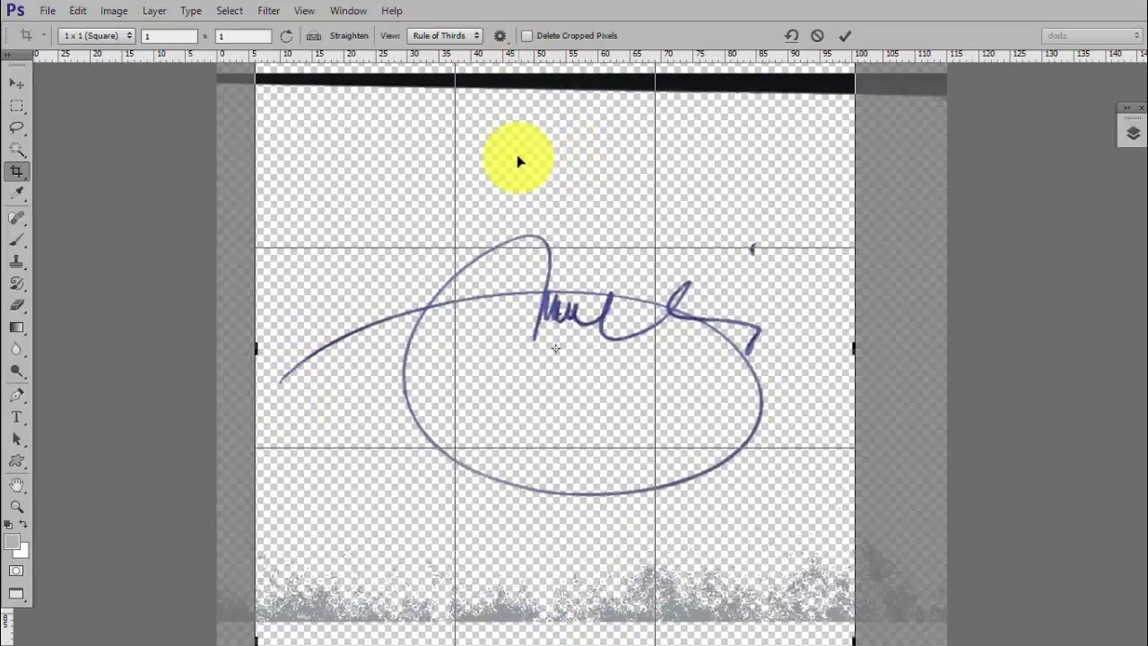
left_click_drag(520, 153, 521, 204)
left_click_drag(560, 155, 492, 315)
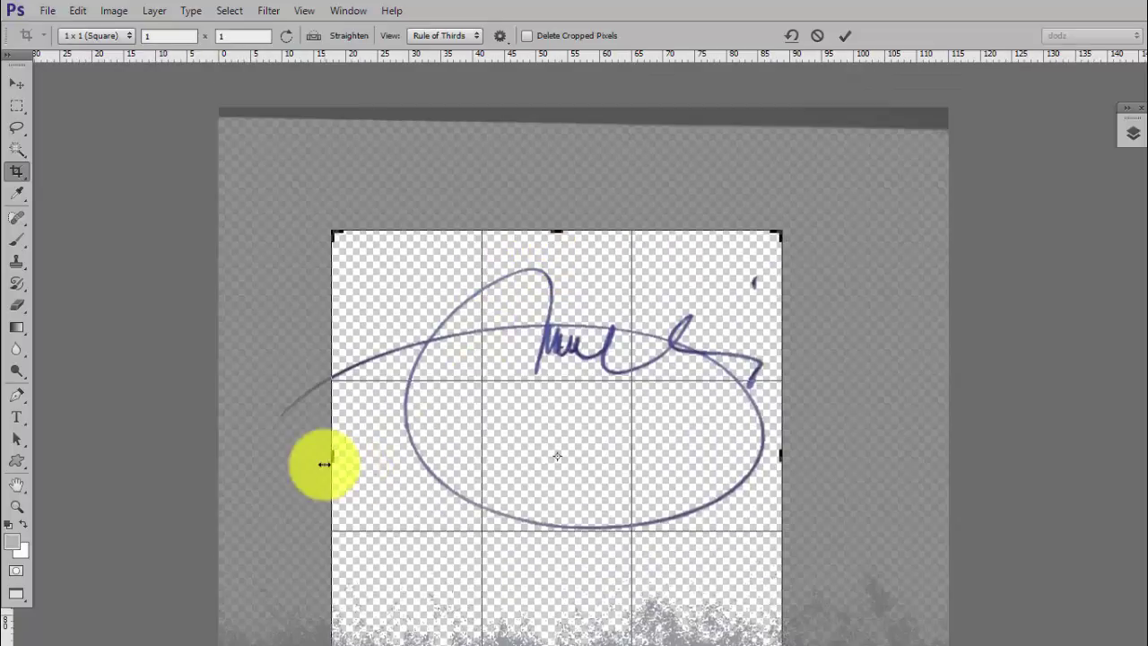
left_click_drag(324, 464, 296, 441)
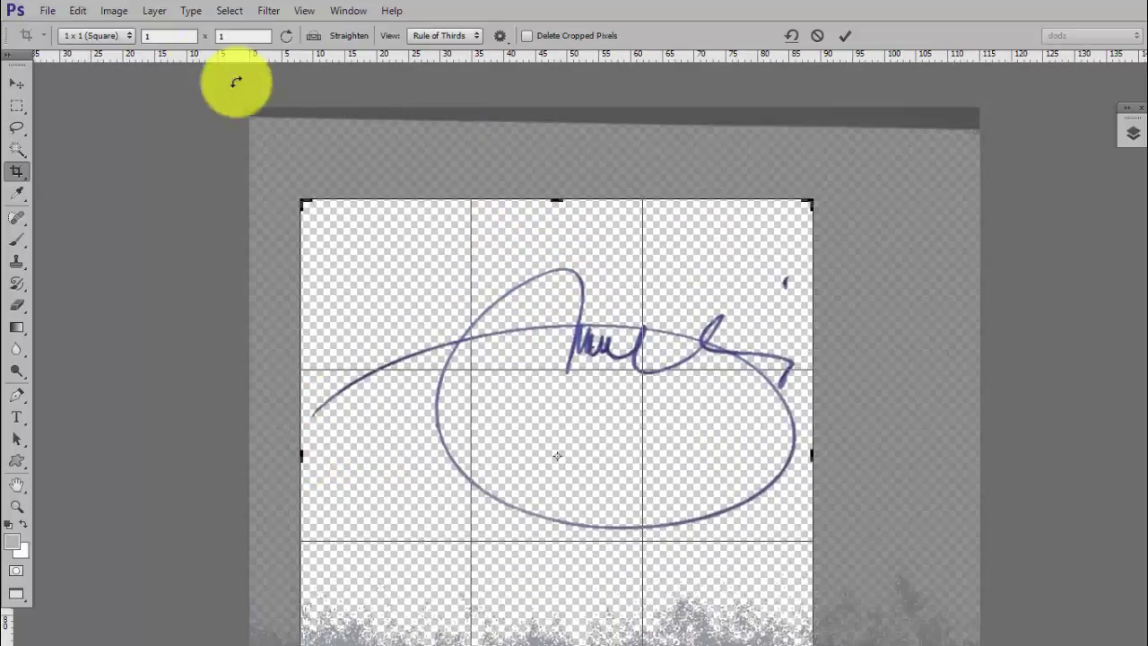
- Switch the crop to Unconstrained, raise the bottom edge above the speckles, and commit
left_click(112, 36)
left_click(85, 54)
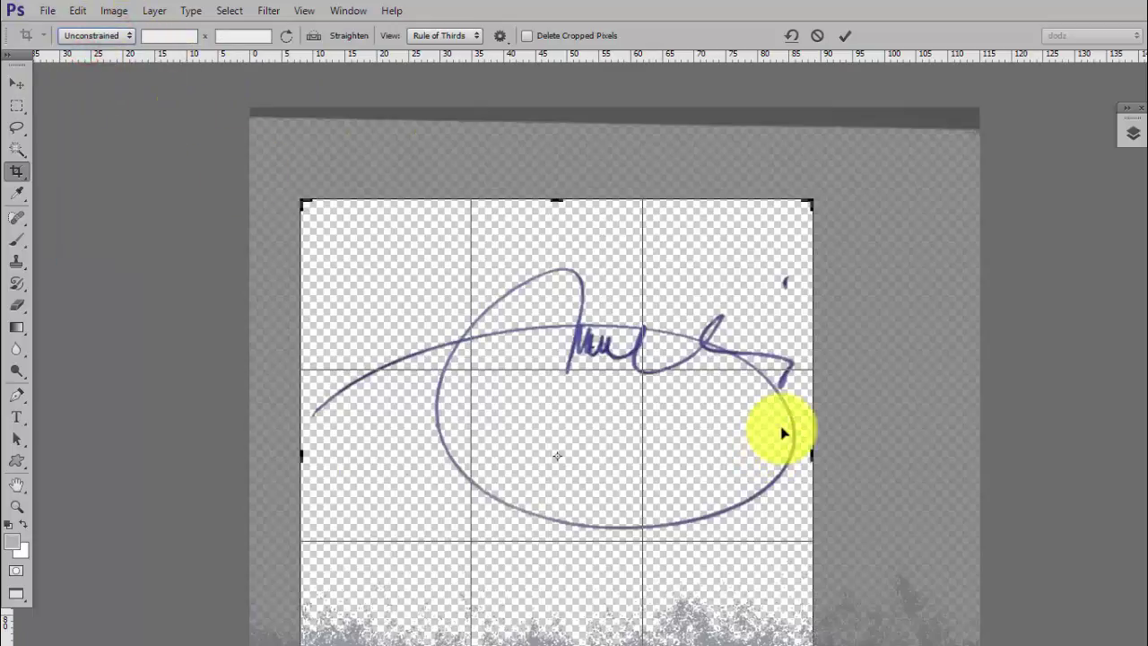
left_click_drag(811, 455, 763, 478)
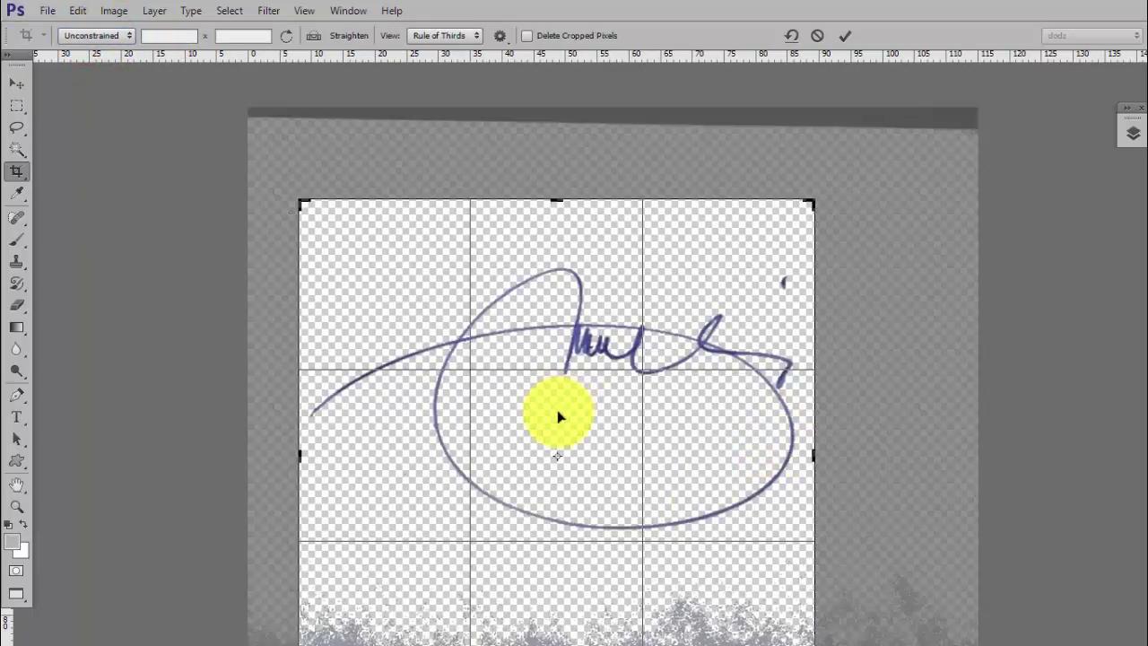
left_click(558, 418)
left_click_drag(590, 617, 564, 527)
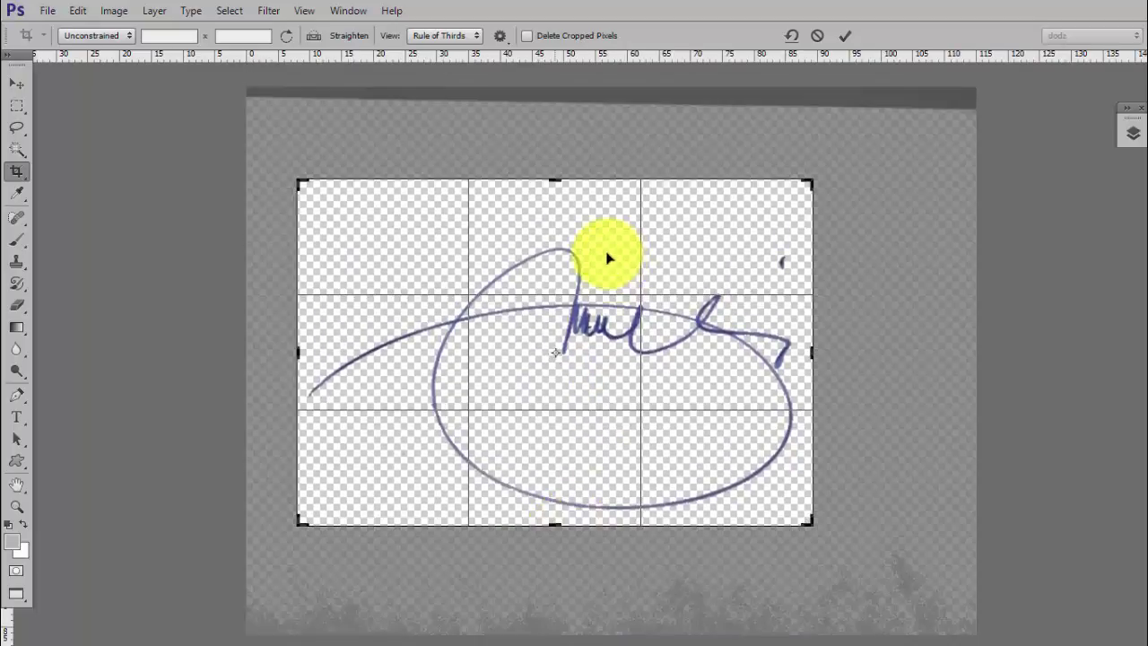
left_click_drag(594, 249, 593, 232)
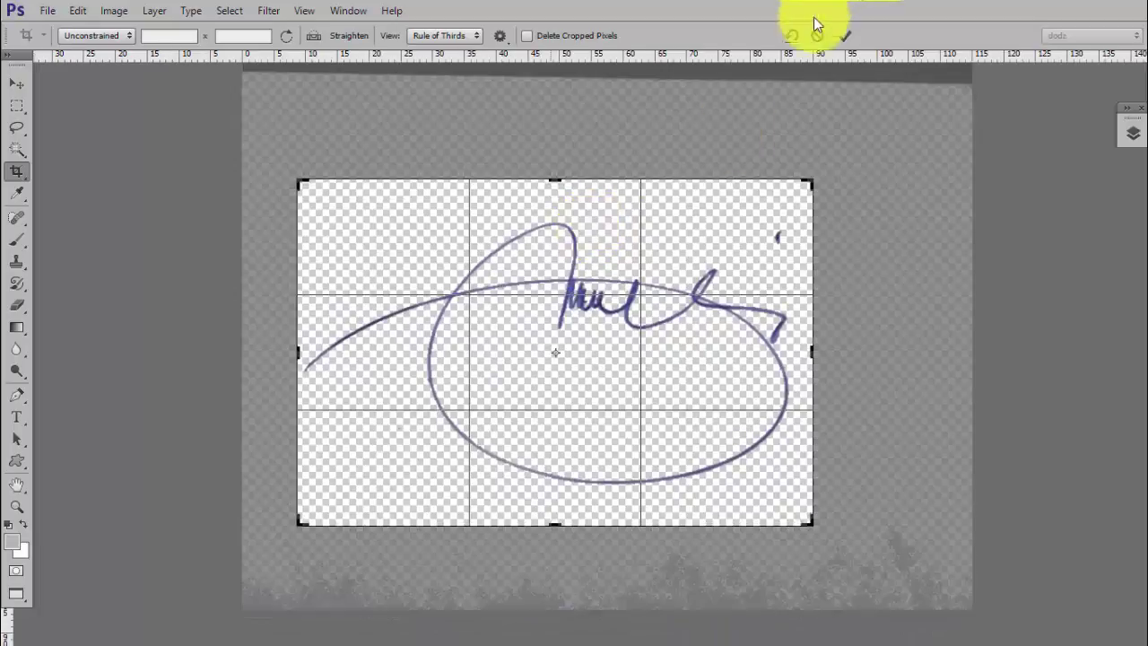
left_click(848, 35)
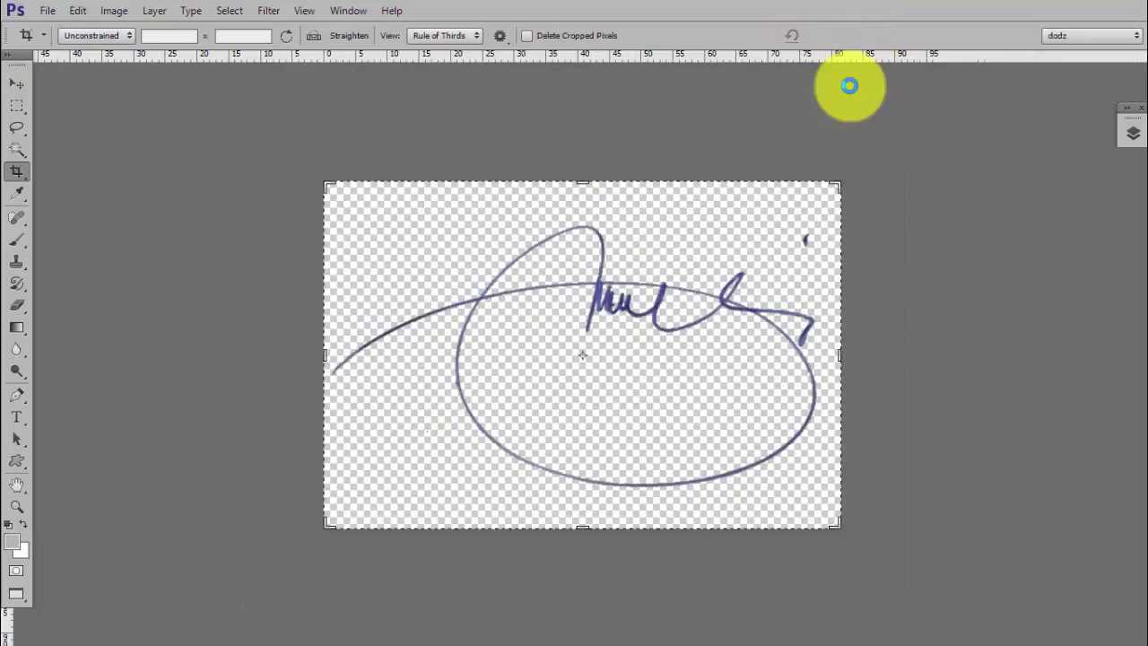
left_click(18, 83)
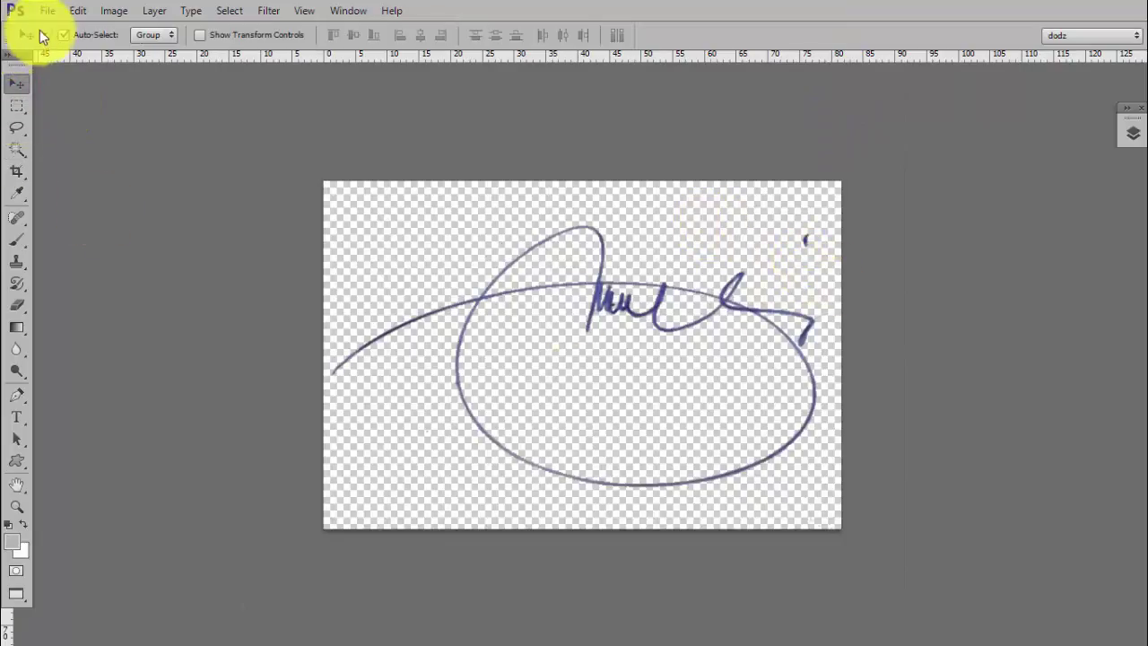
- Save the image as PNG file Signature.png in the photoshop tutorials folder, accepting PNG Options
left_click(49, 13)
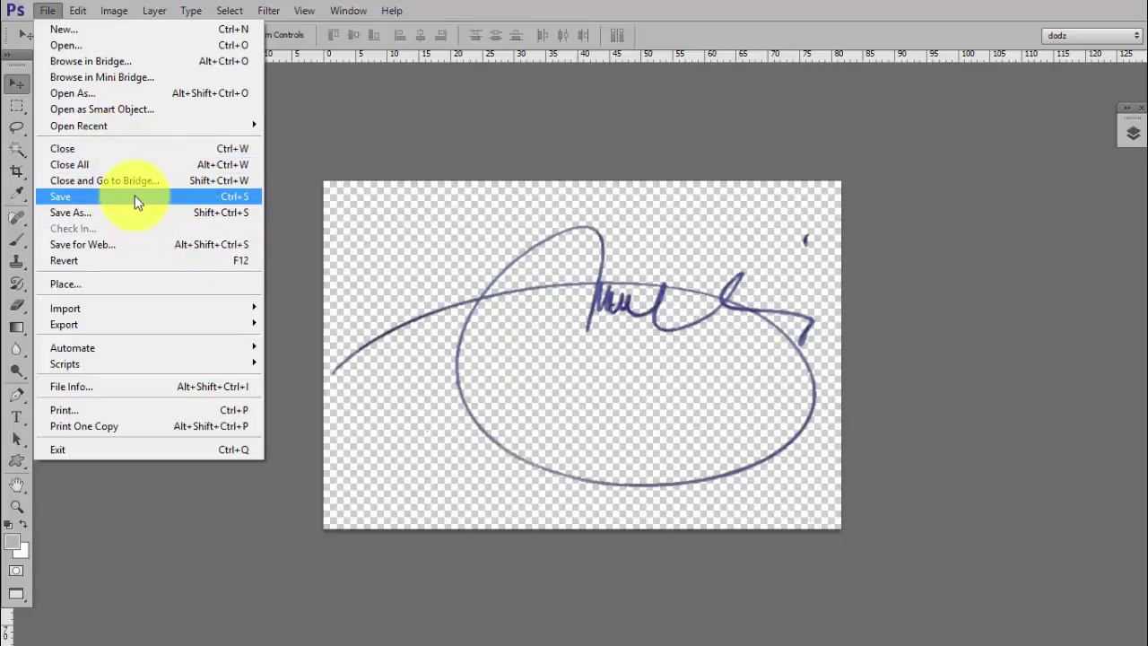
left_click(119, 213)
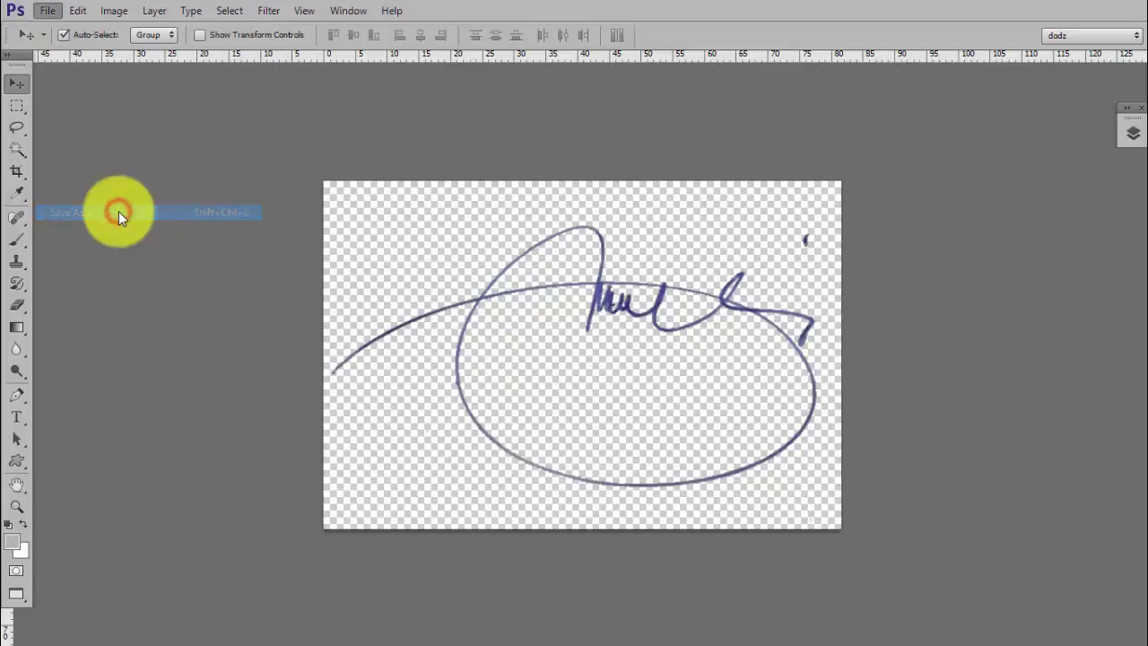
mouse_move(718, 79)
left_mouse_down()
mouse_move(525, 8)
mouse_move(442, 17)
left_mouse_up()
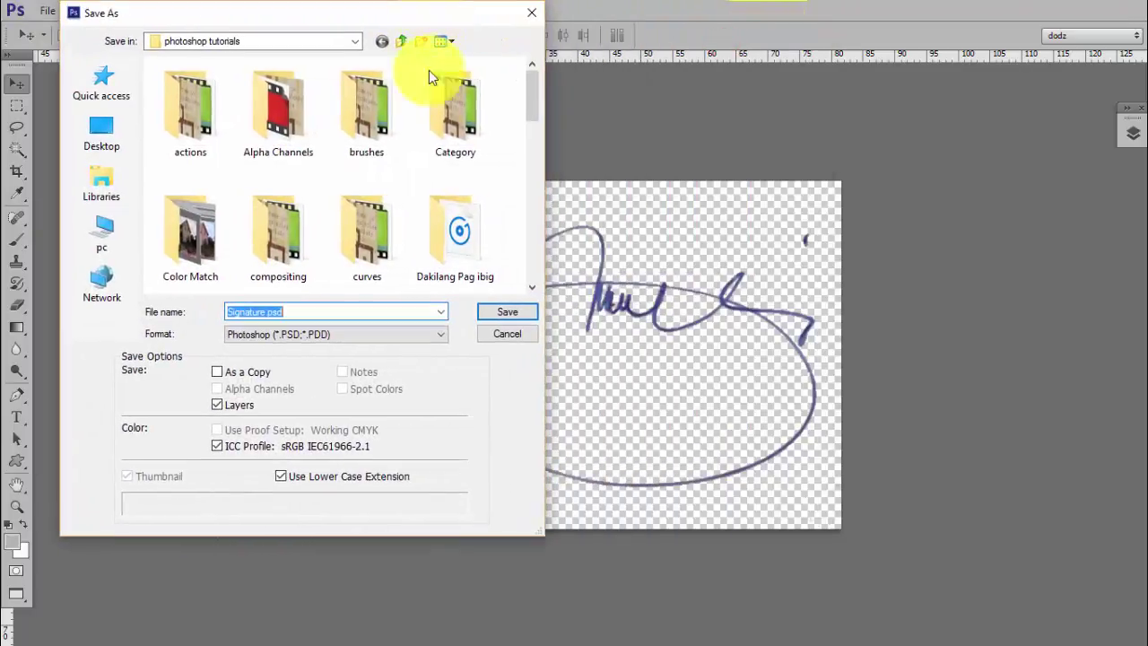
left_click(380, 336)
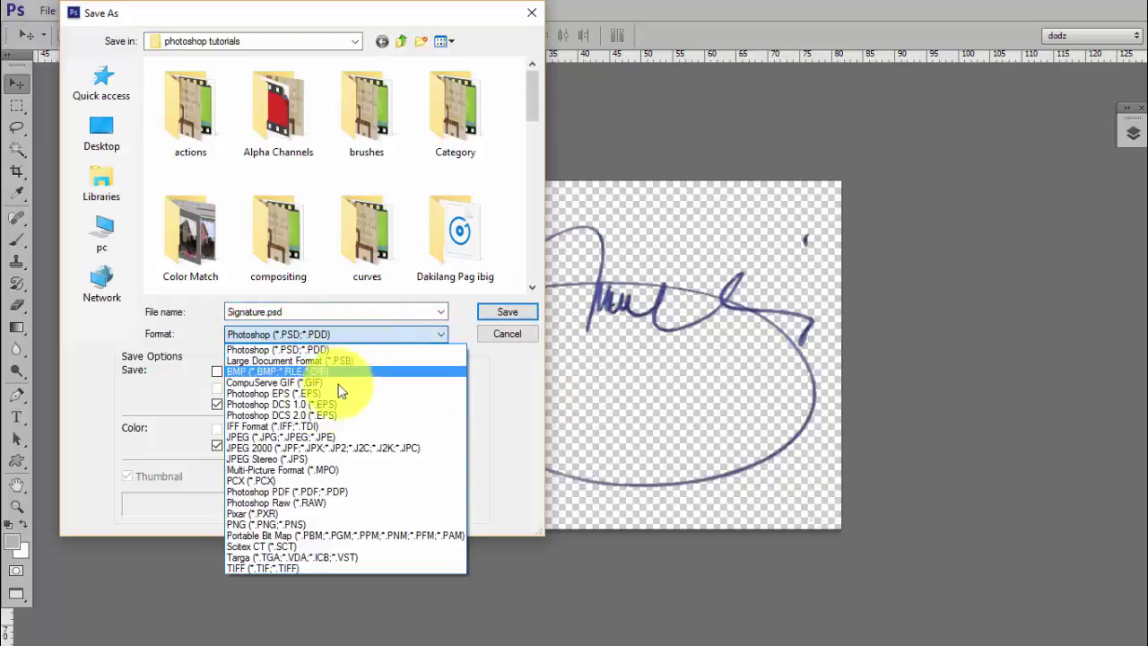
left_click(275, 526)
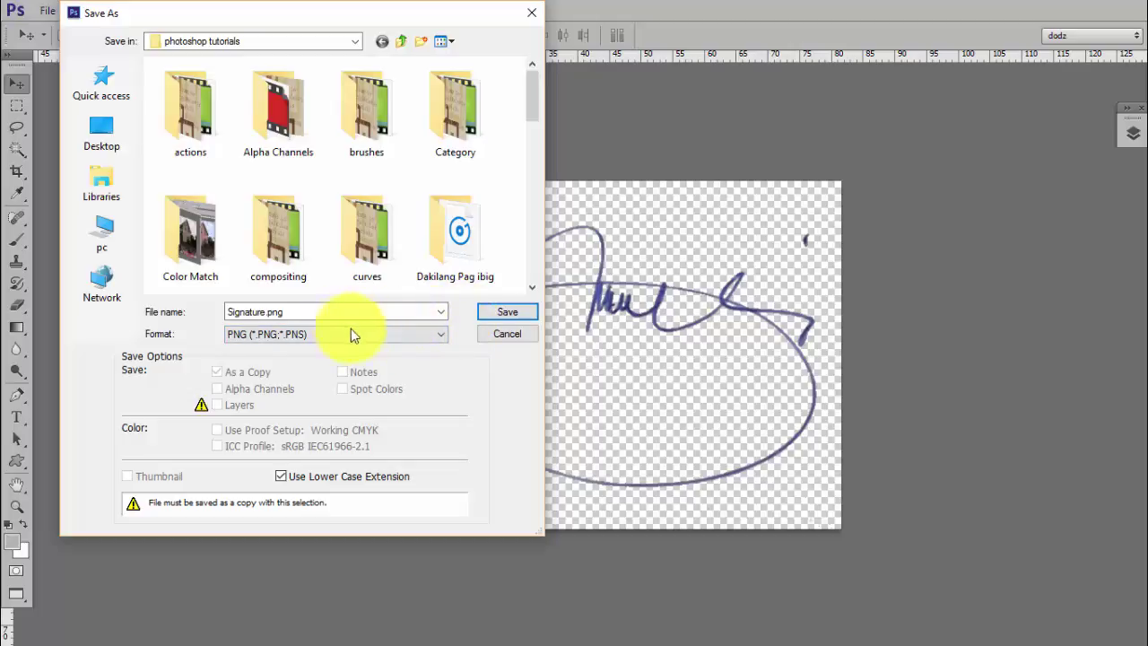
mouse_move(439, 14)
left_mouse_down()
mouse_move(375, 30)
mouse_move(391, 26)
left_mouse_up()
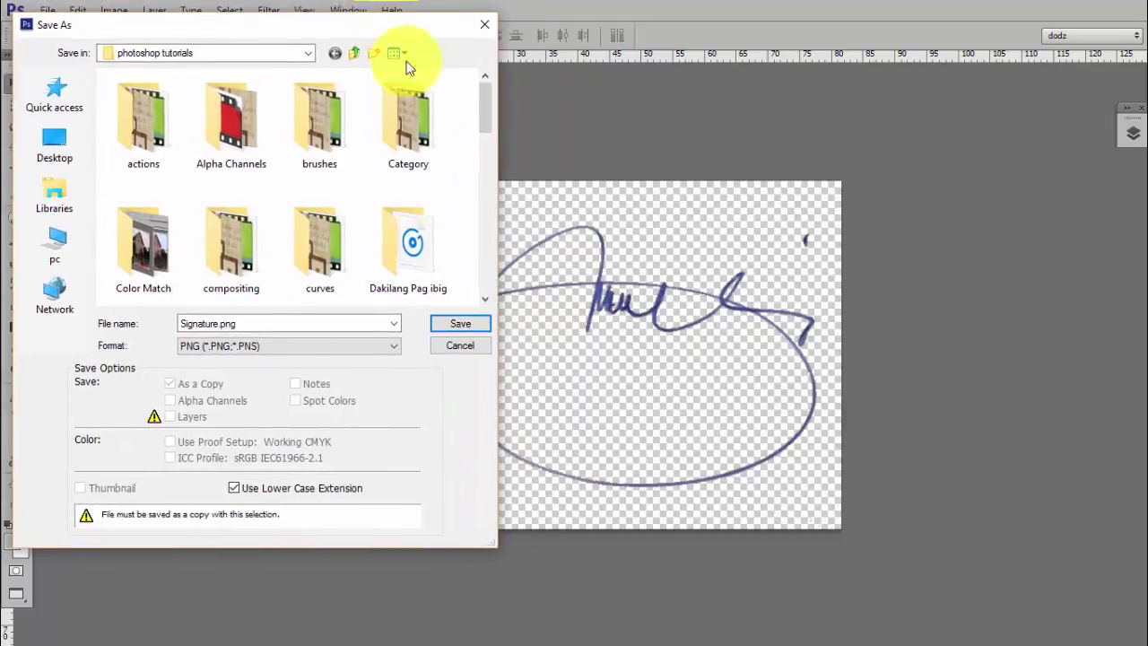
left_click(468, 323)
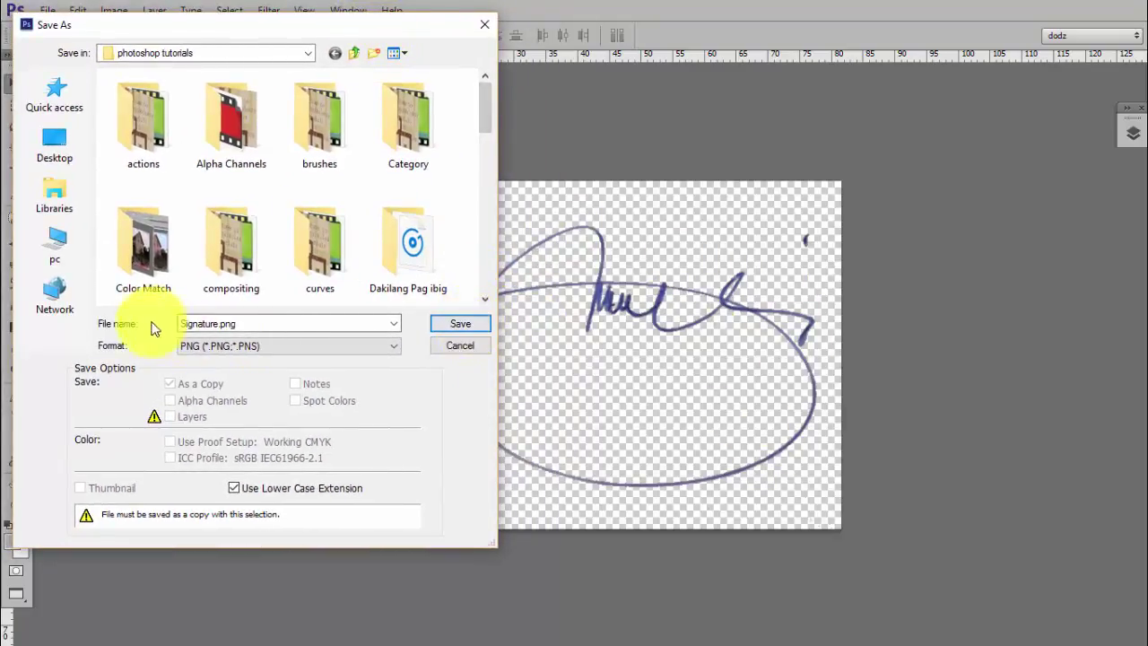
left_click_drag(205, 323, 345, 331)
left_click(434, 330)
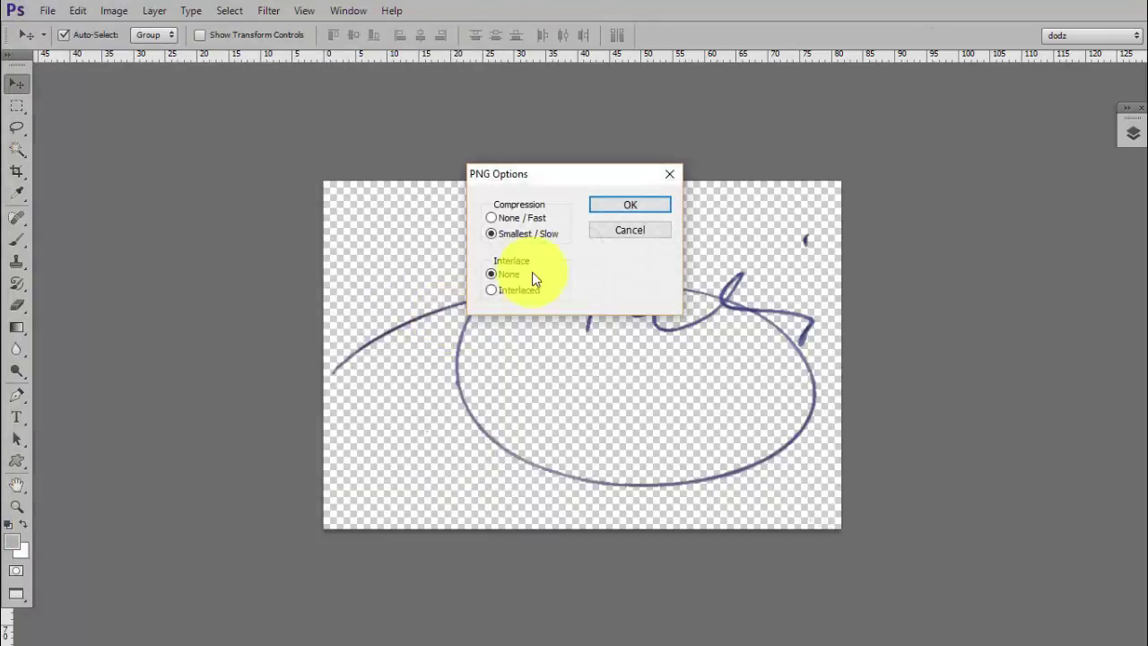
left_click(627, 207)
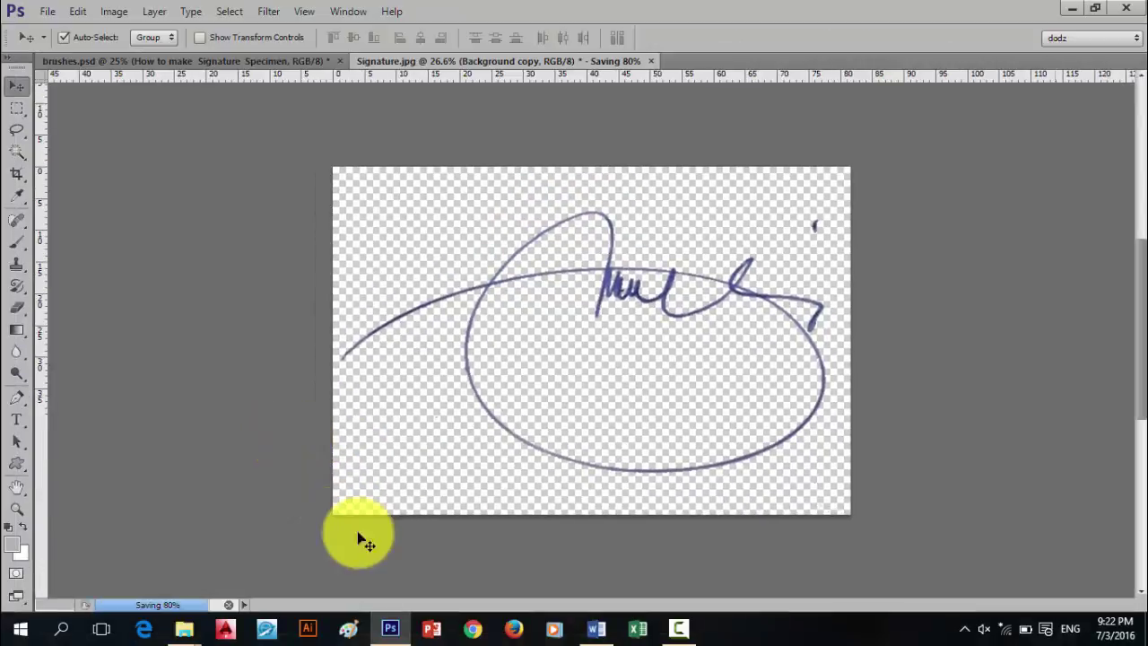
key("alt+f")
- In the Word letter, type the 'Dear Sir,' greeting and start new lines below it
left_click(336, 339)
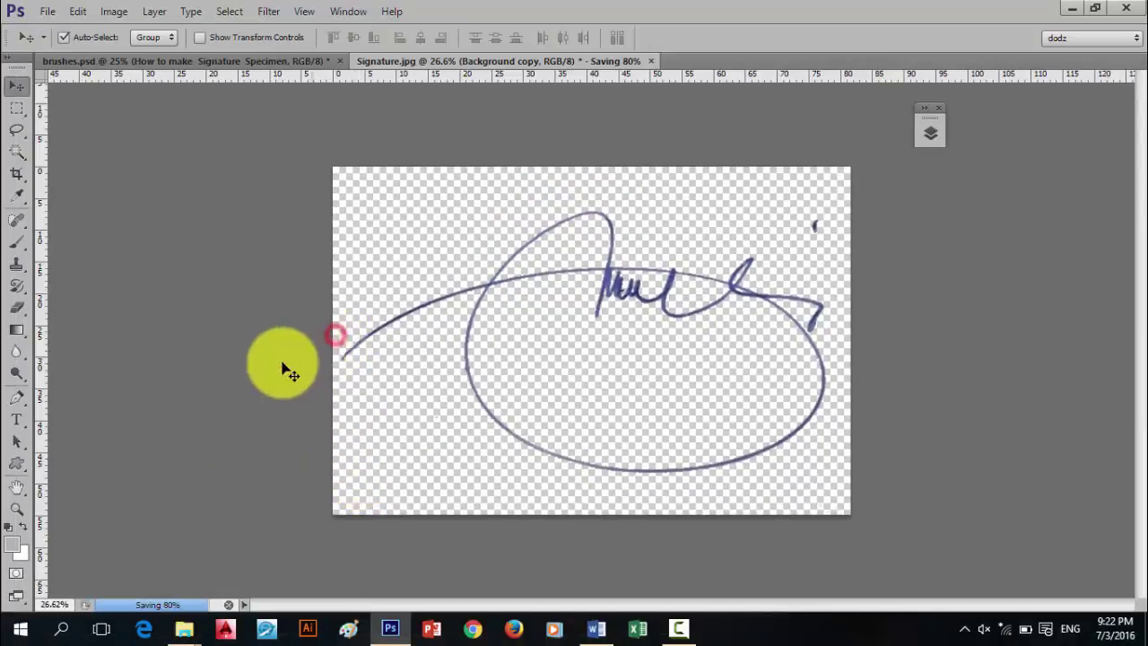
left_click(596, 631)
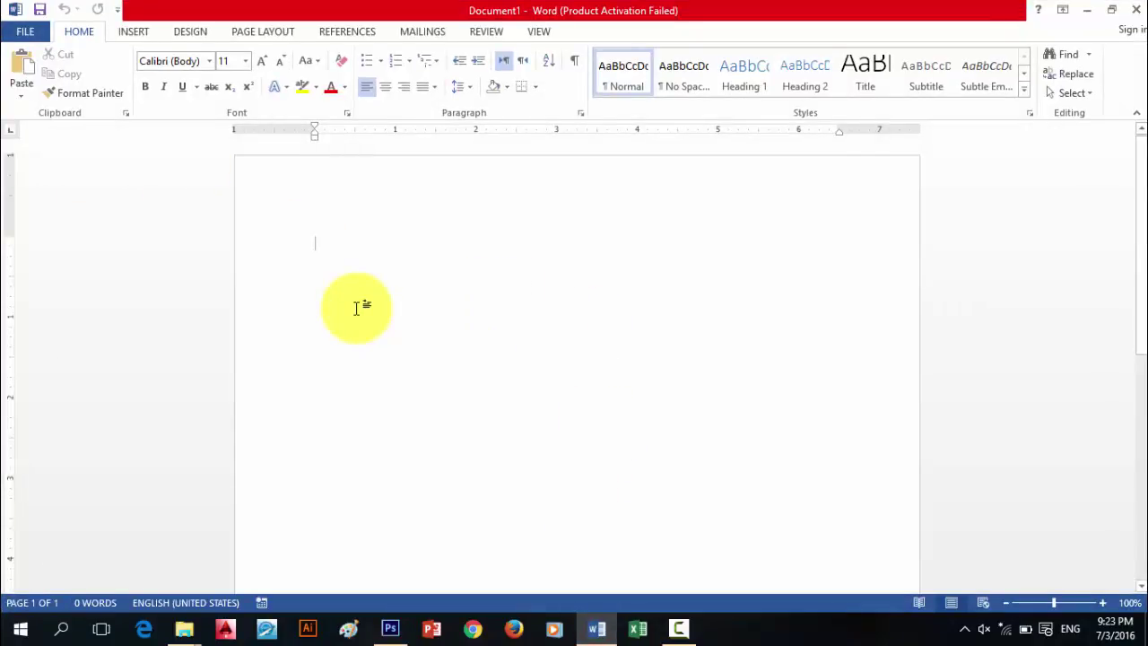
type("De")
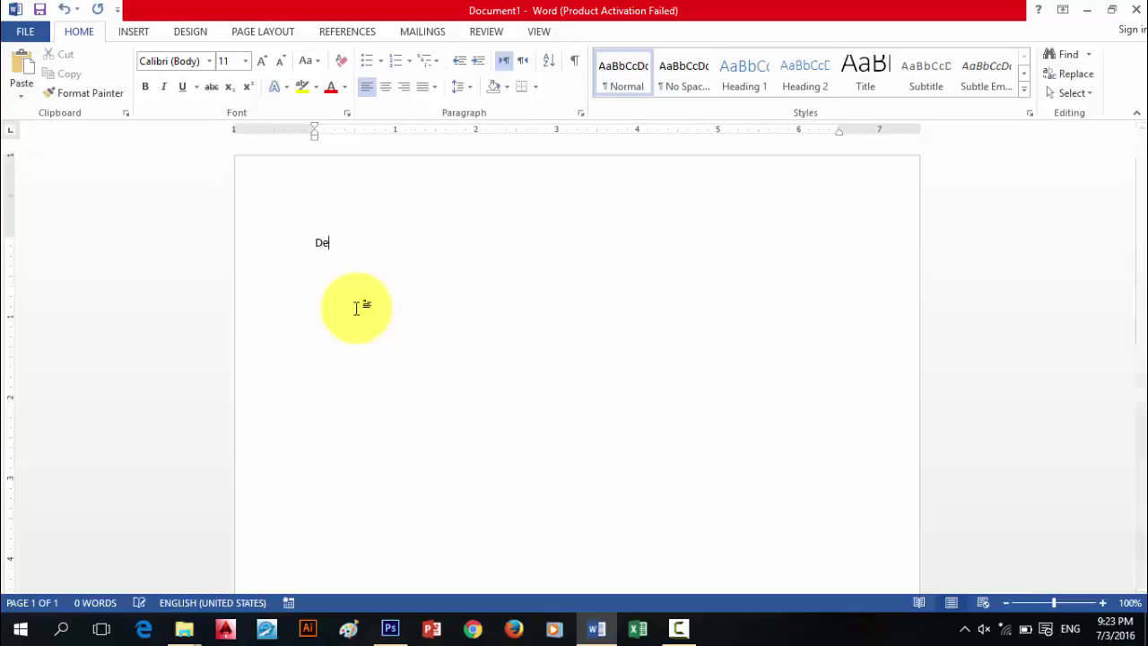
type("ar S")
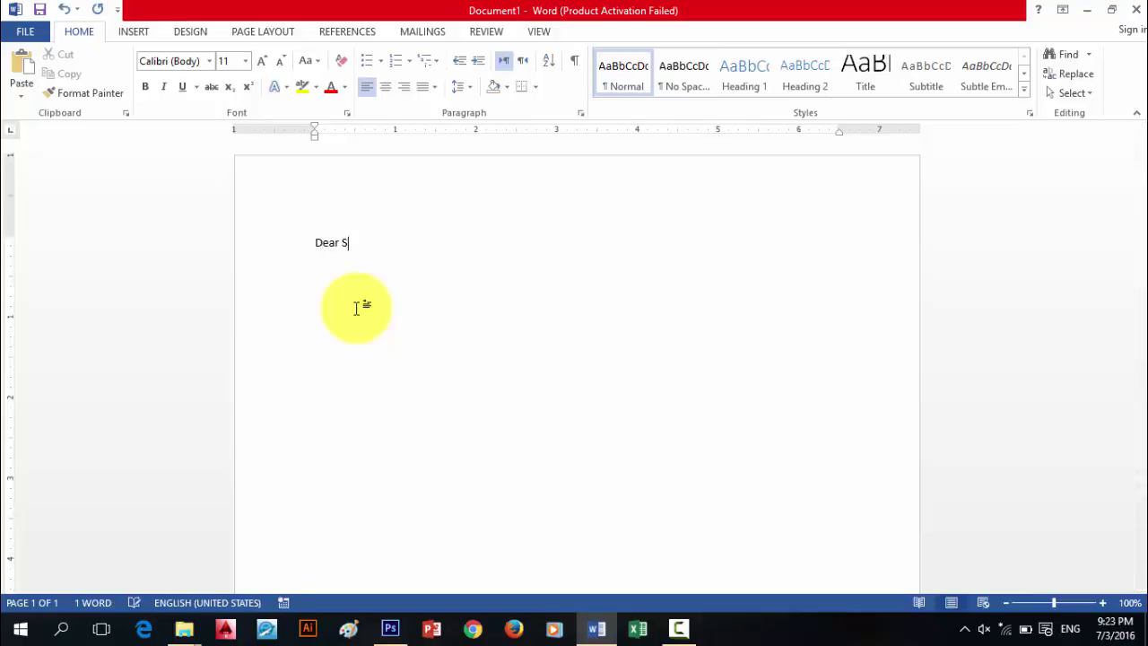
type("u")
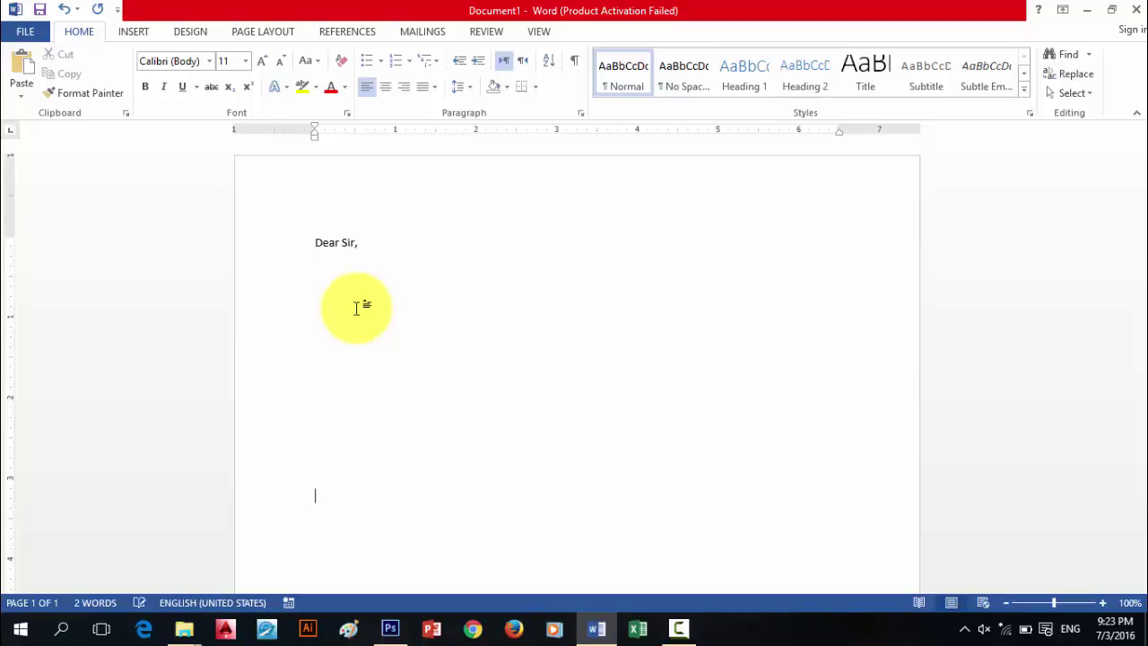
key("Return")
type("Sincerely yours,")
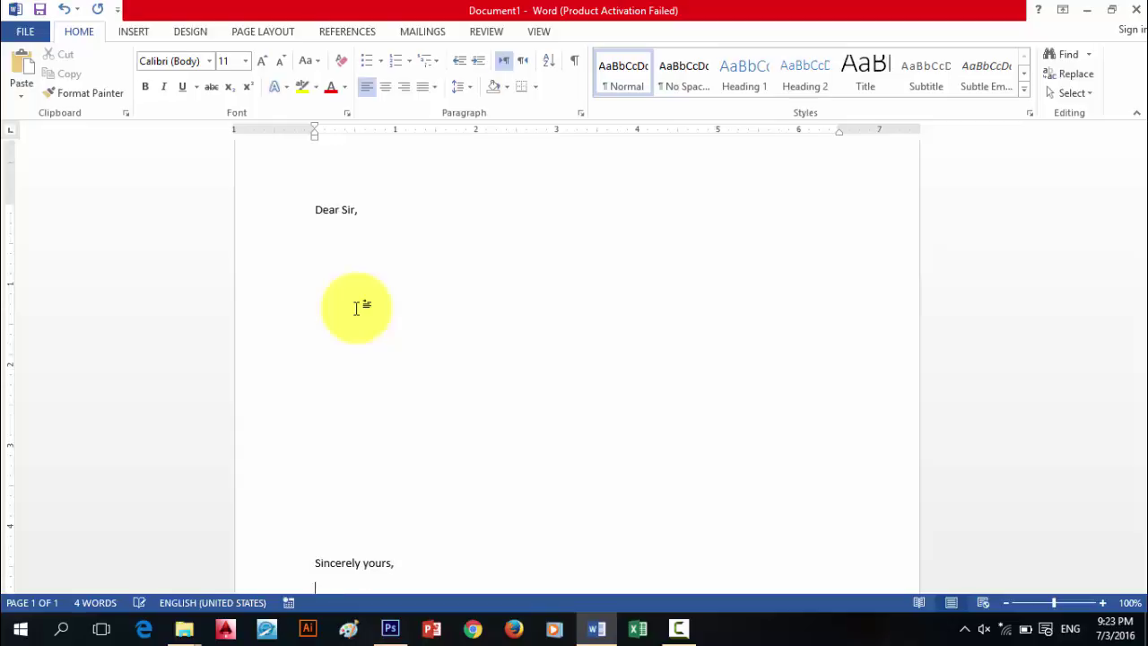
- Add blank lines below 'Sincerely yours,' to leave room above the signer's name
key("Return")
type("Dodz")
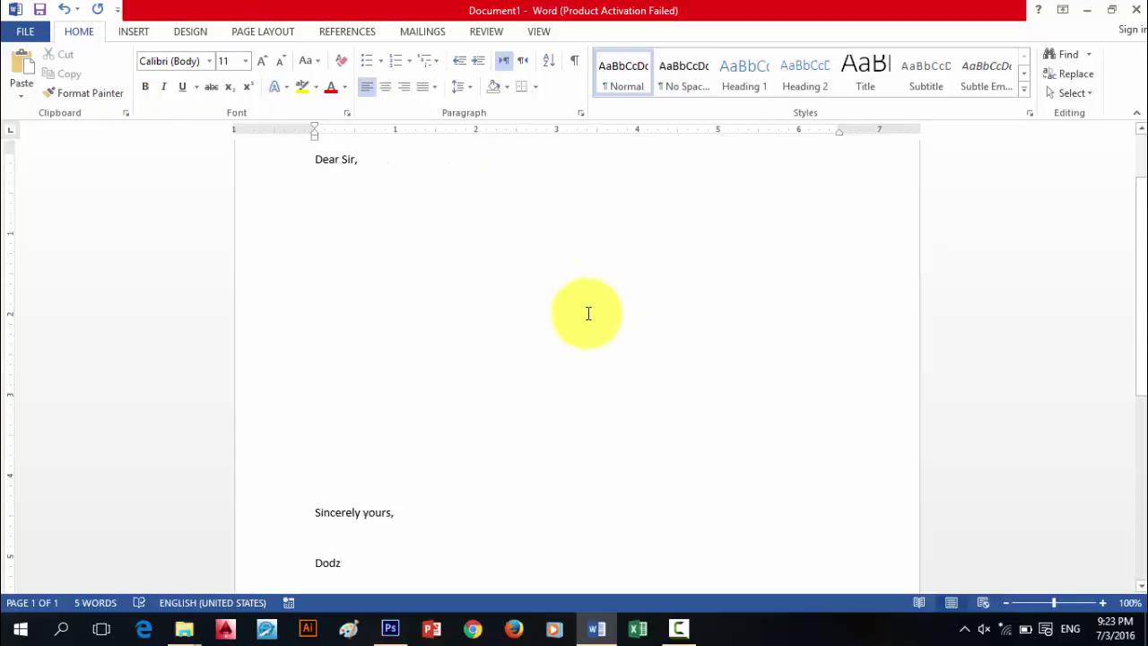
scroll(588, 313, "up", 2)
scroll(588, 309, "down", 3)
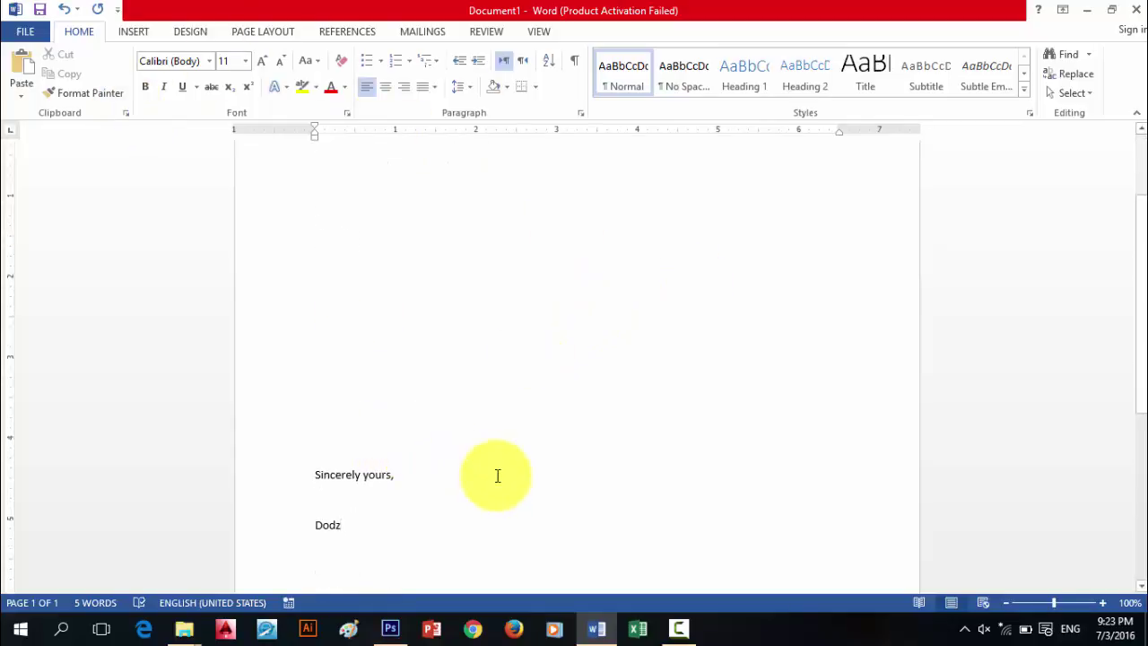
left_click(427, 476)
key("Return")
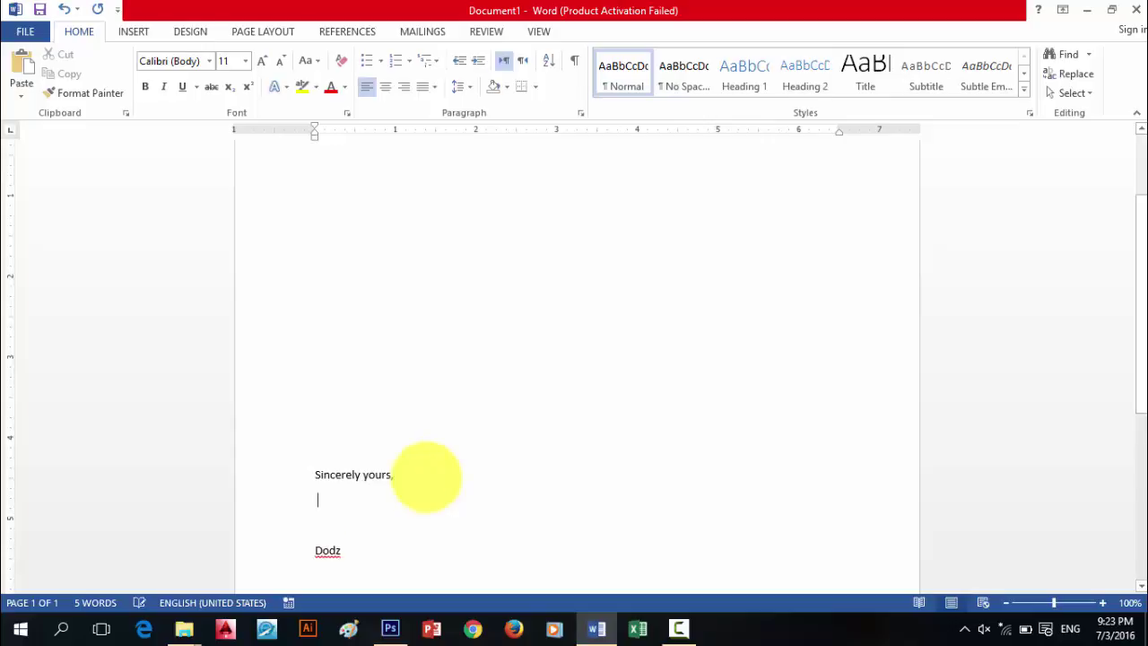
scroll(428, 470, "down", 1)
key("Return")
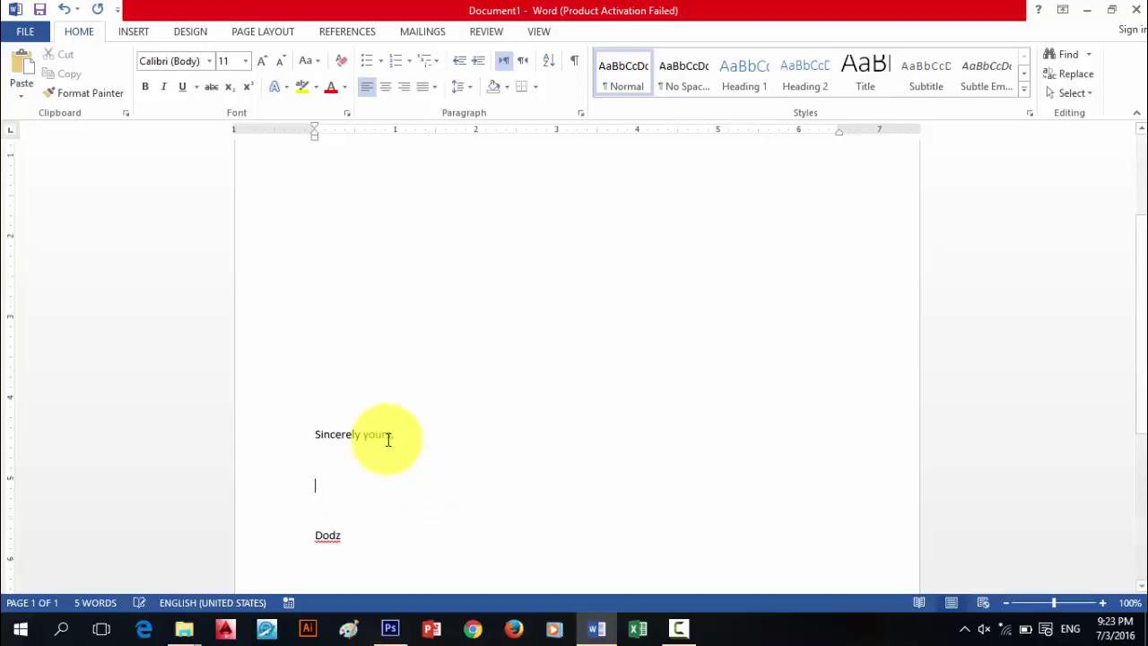
left_click(132, 31)
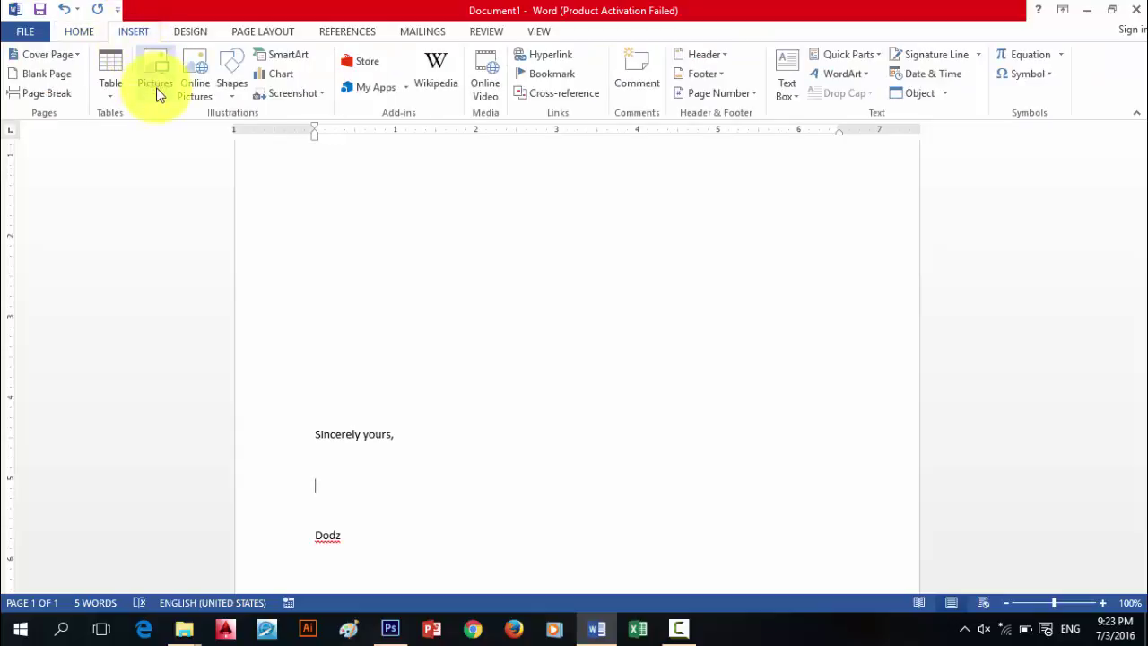
left_click(159, 83)
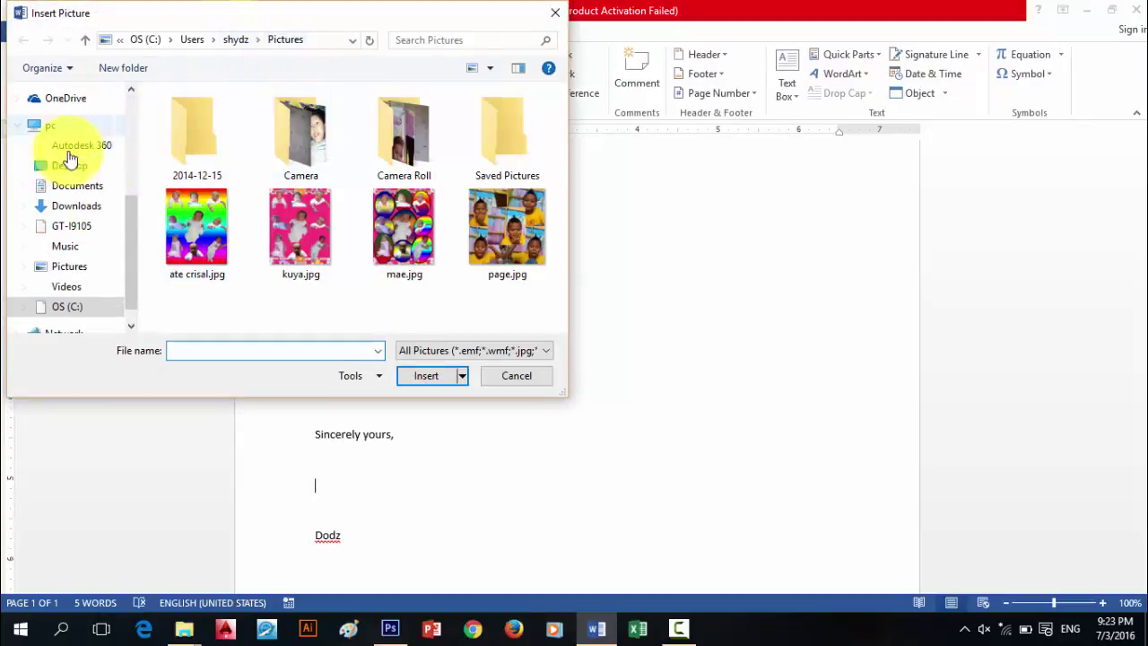
scroll(128, 278, "down", 2)
scroll(128, 174, "up", 3)
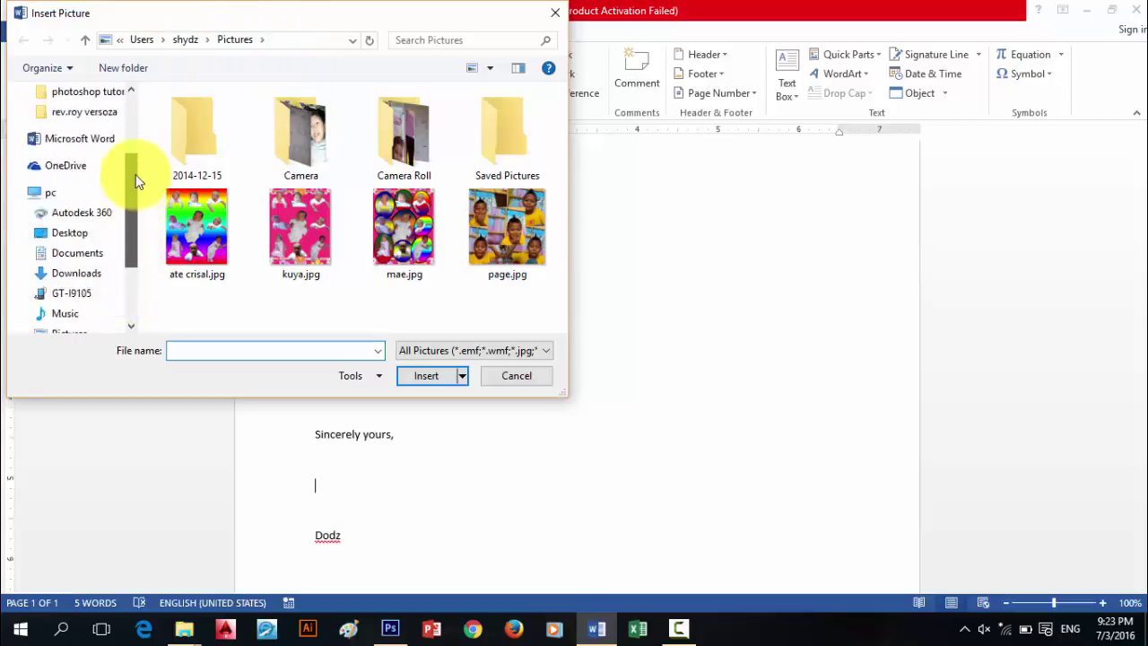
scroll(63, 281, "up", 1)
left_click(61, 276)
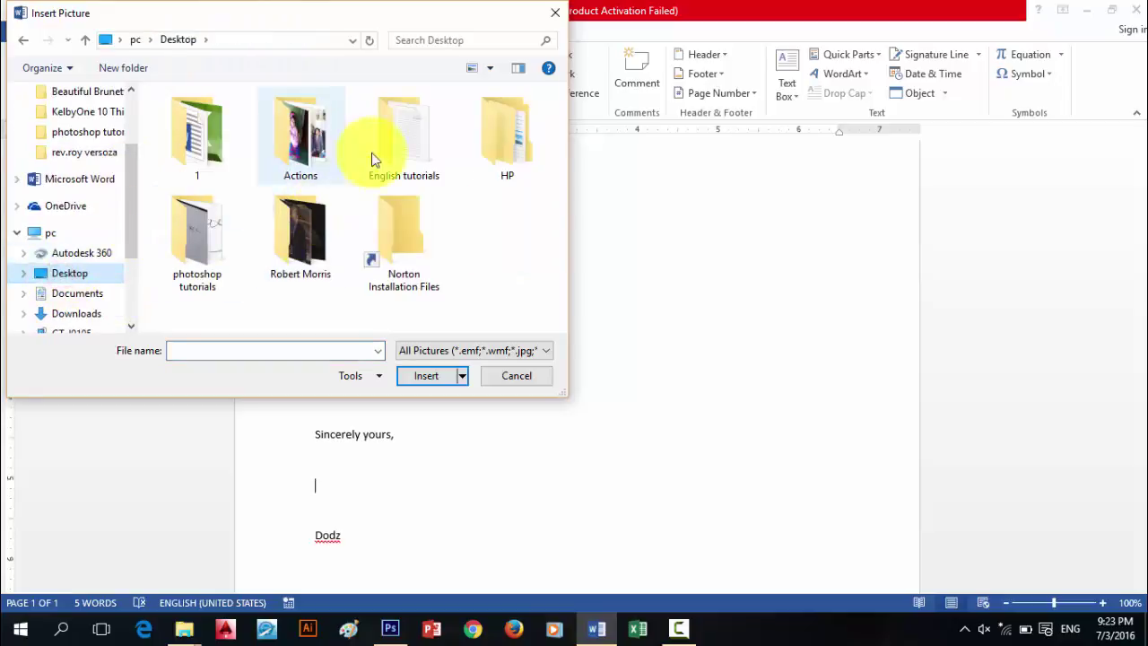
left_click(401, 139)
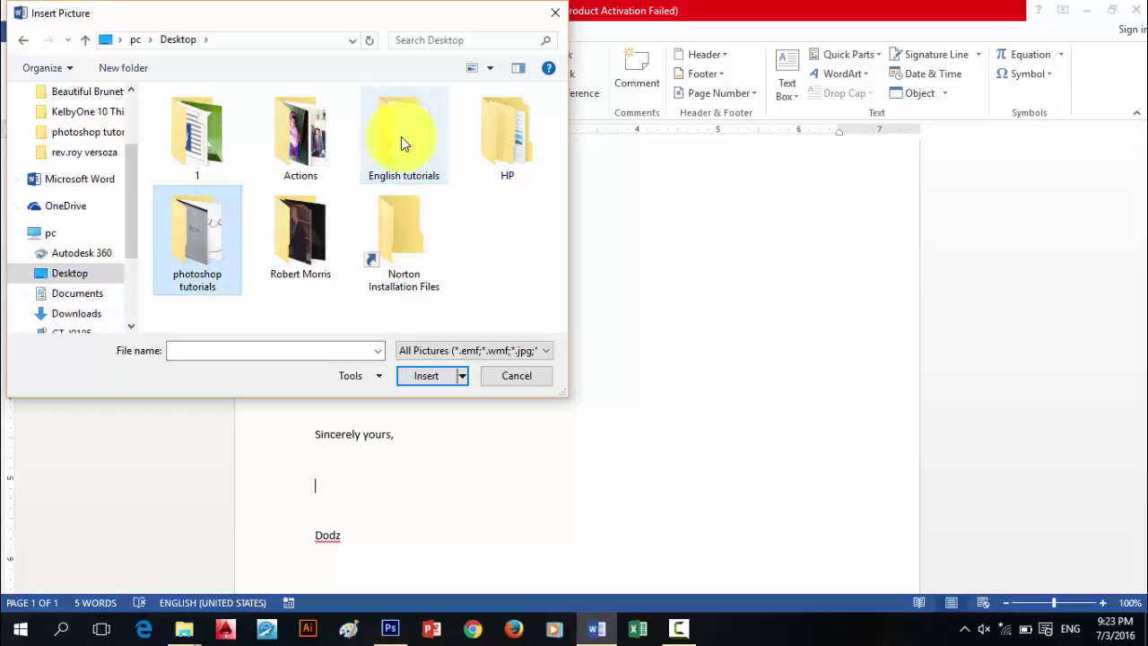
double_click(190, 259)
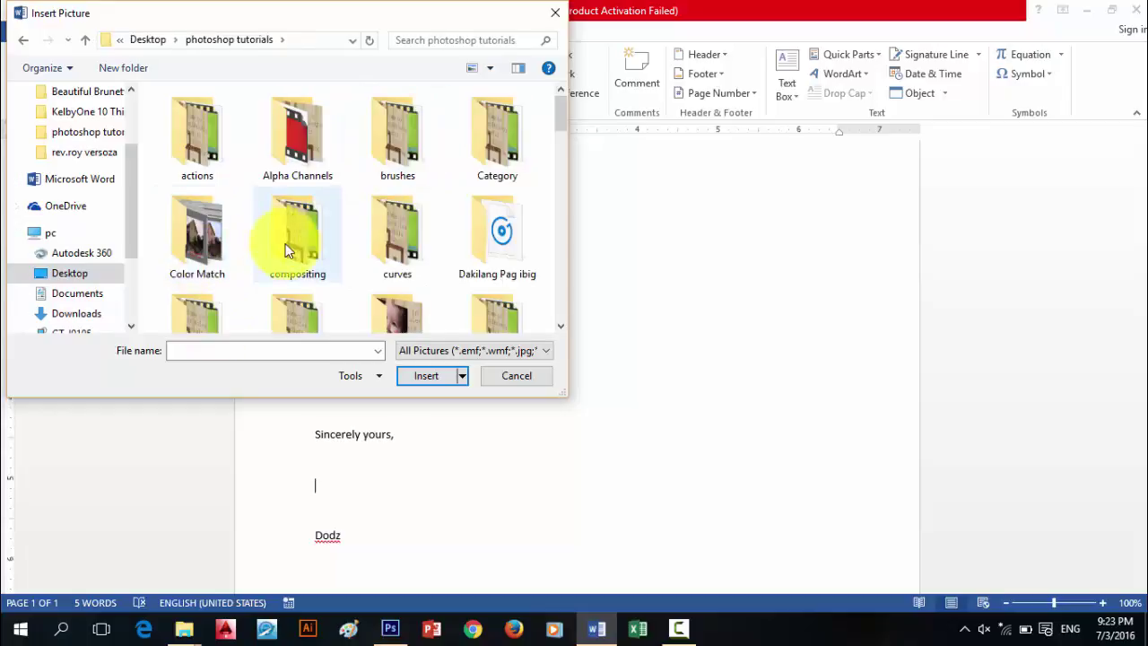
scroll(286, 246, "down", 5)
left_click(286, 250)
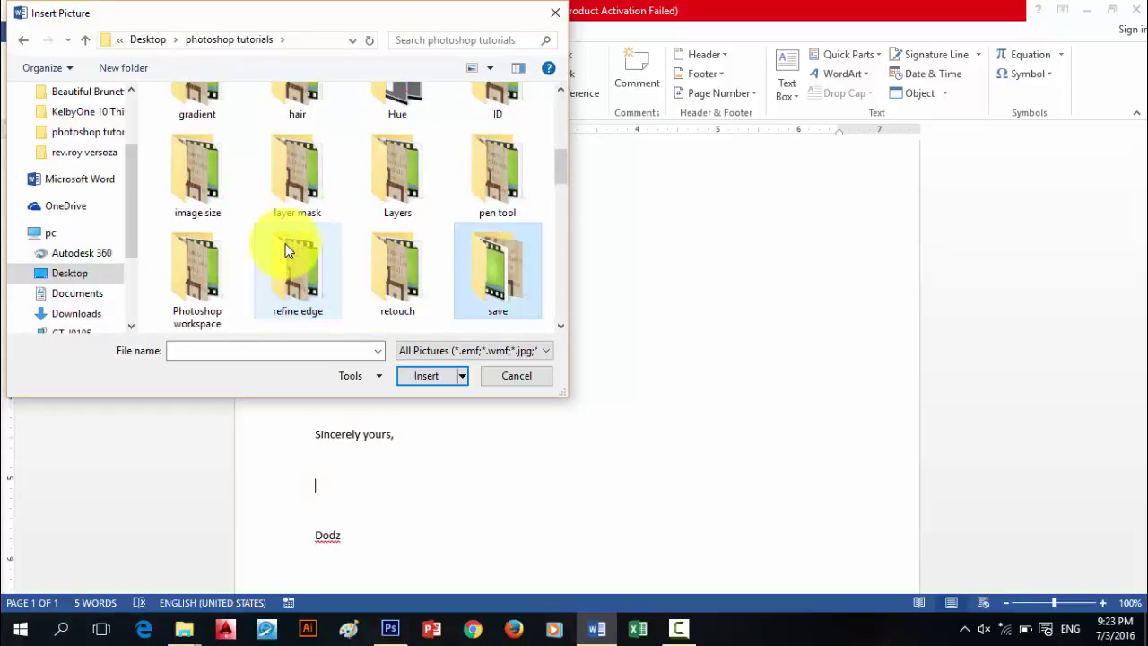
scroll(285, 243, "down", 3)
scroll(285, 243, "down", 3)
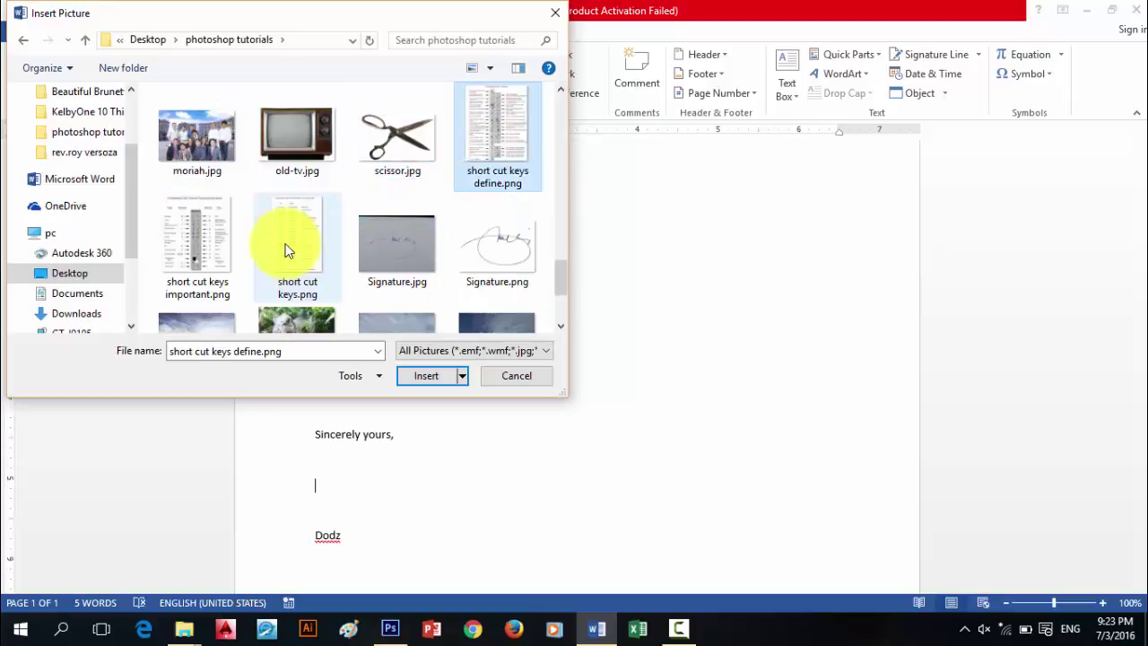
left_click(517, 260)
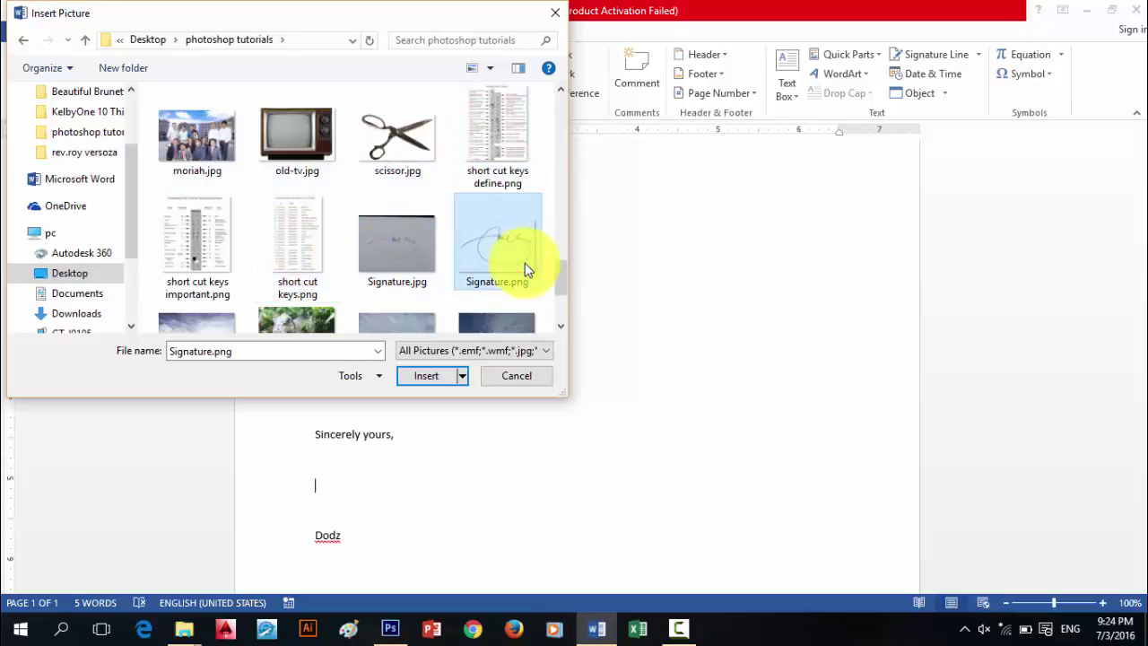
left_click(401, 251)
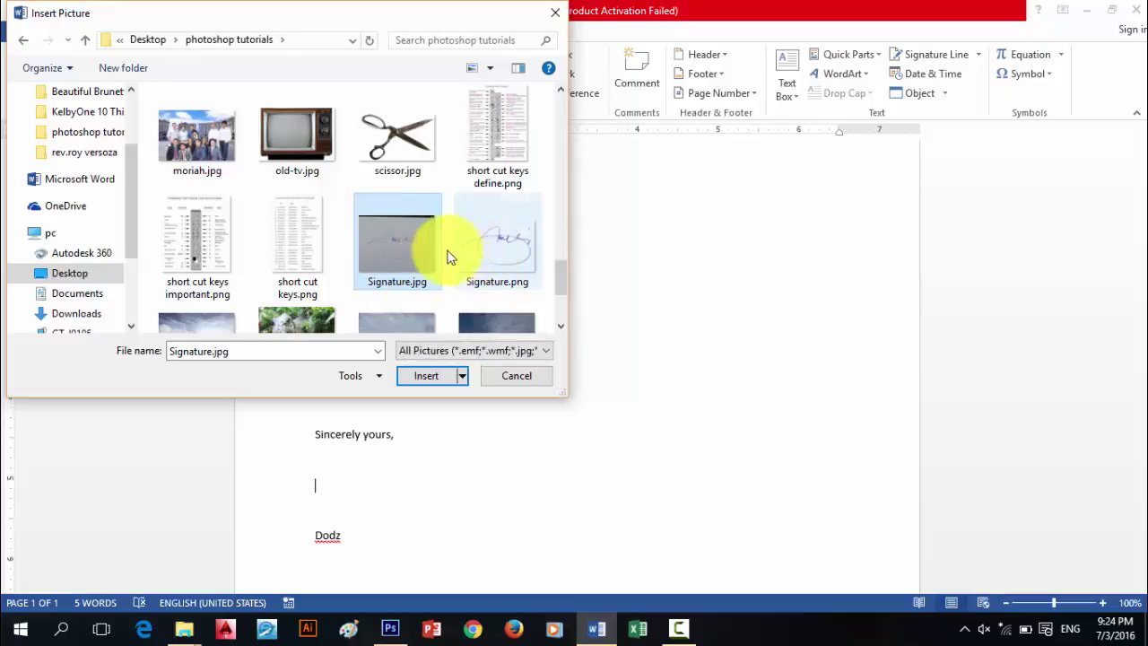
left_click(397, 248)
left_click(416, 380)
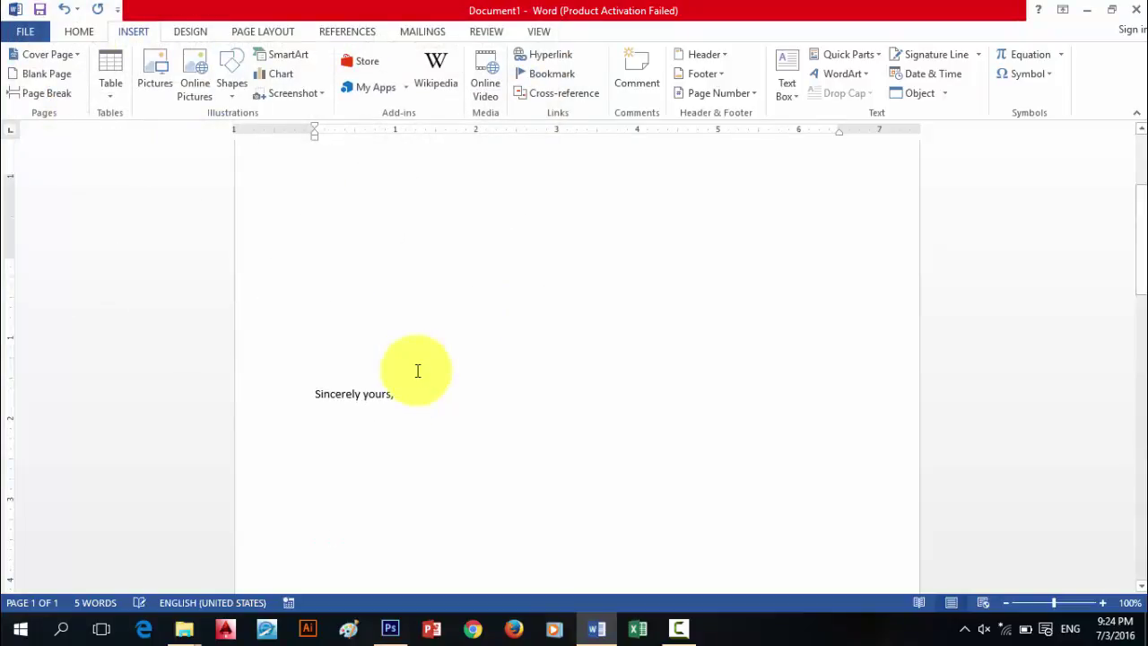
left_click(603, 387)
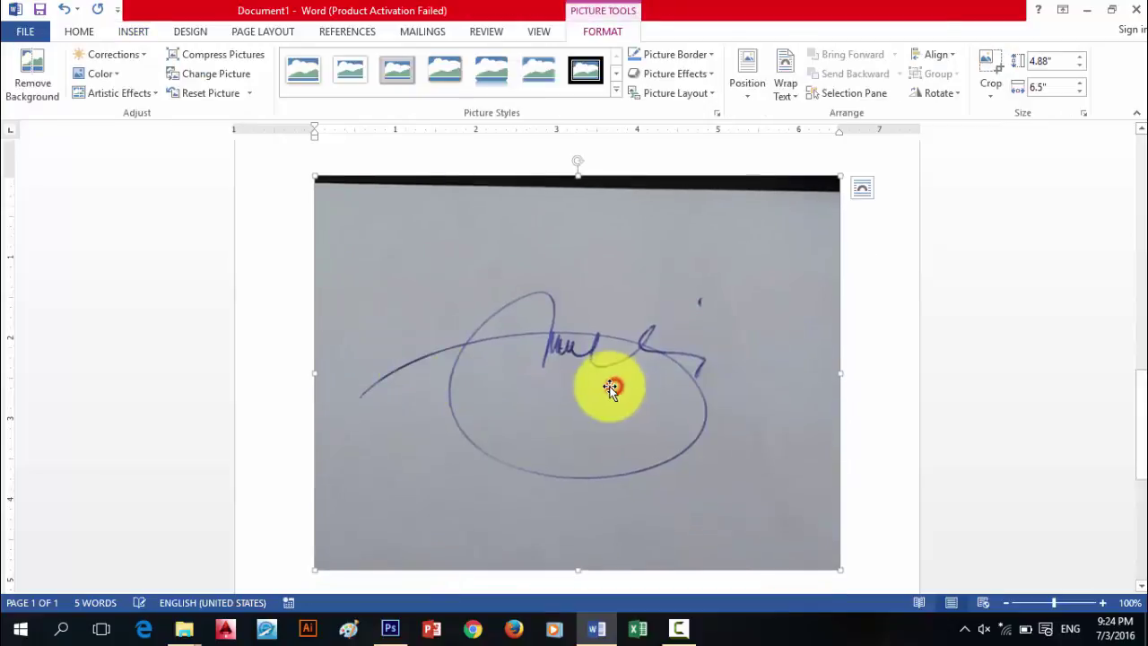
left_click(658, 333)
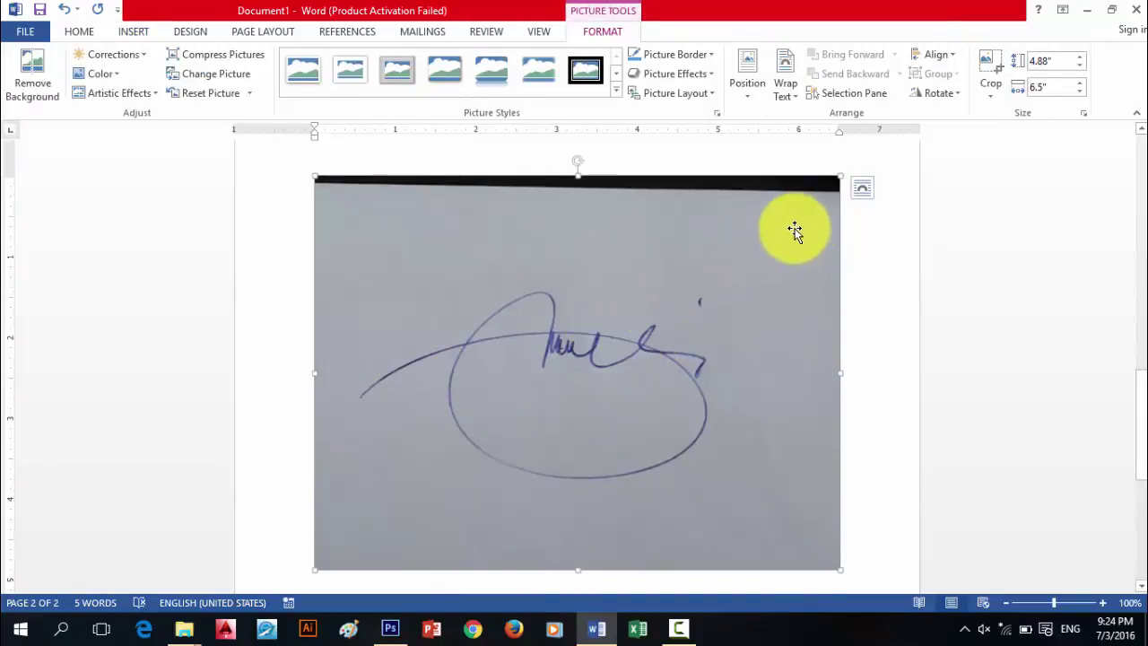
key("Delete")
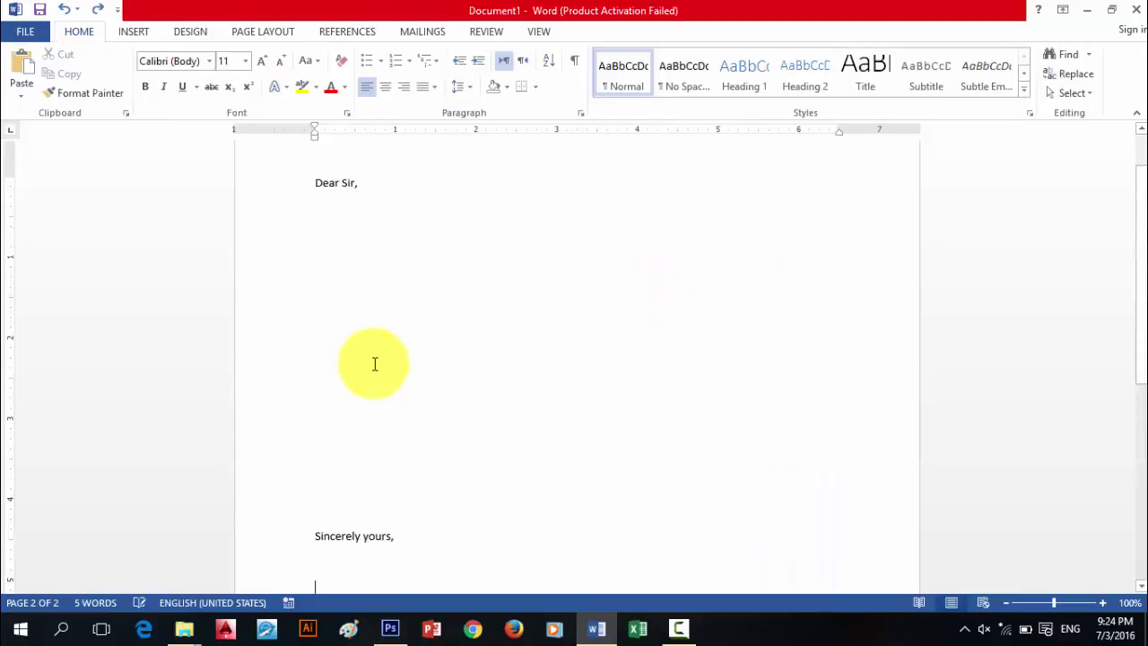
- Insert the Signature.png picture into the Word letter
scroll(374, 364, "down", 2)
left_click(120, 31)
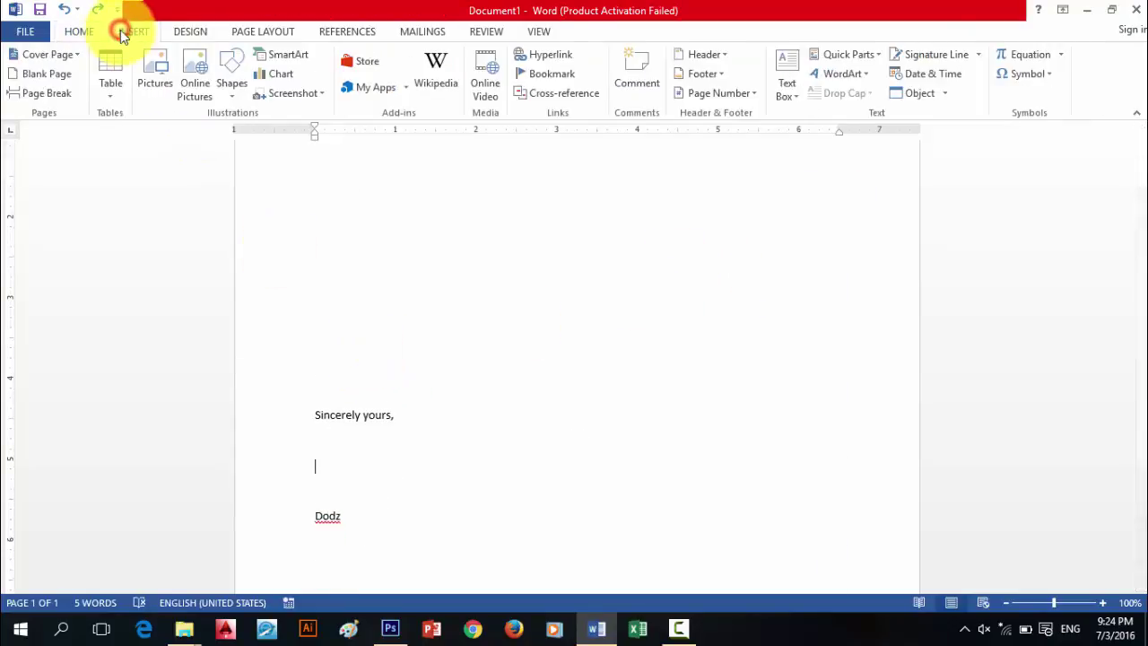
left_click(156, 75)
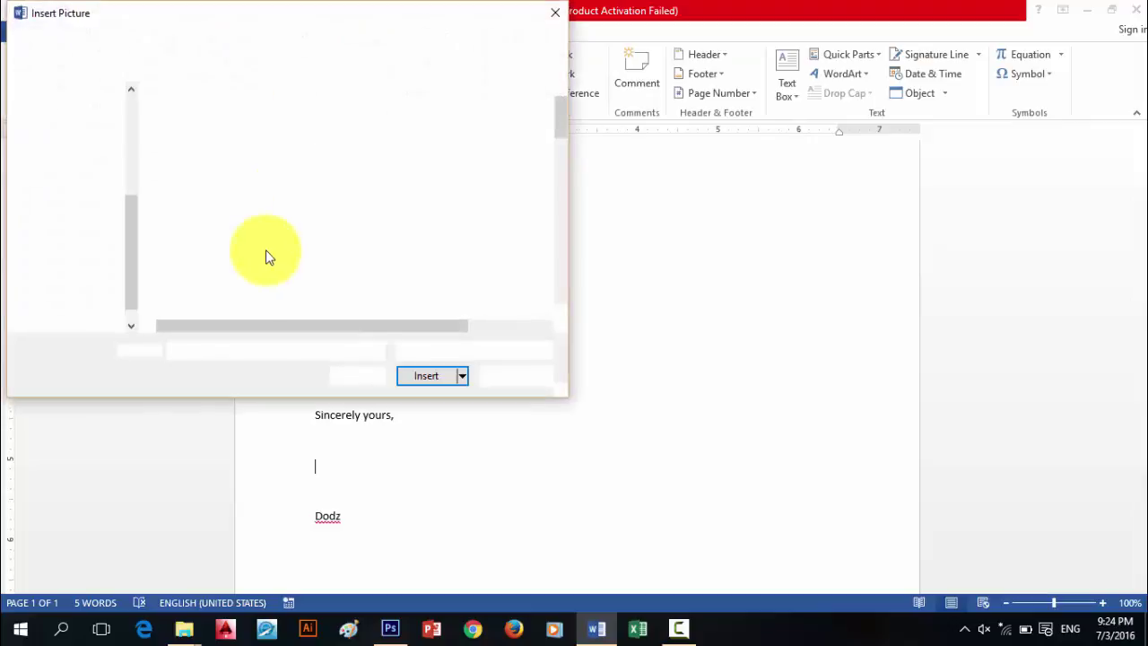
scroll(277, 282, "down", 3)
scroll(277, 282, "down", 5)
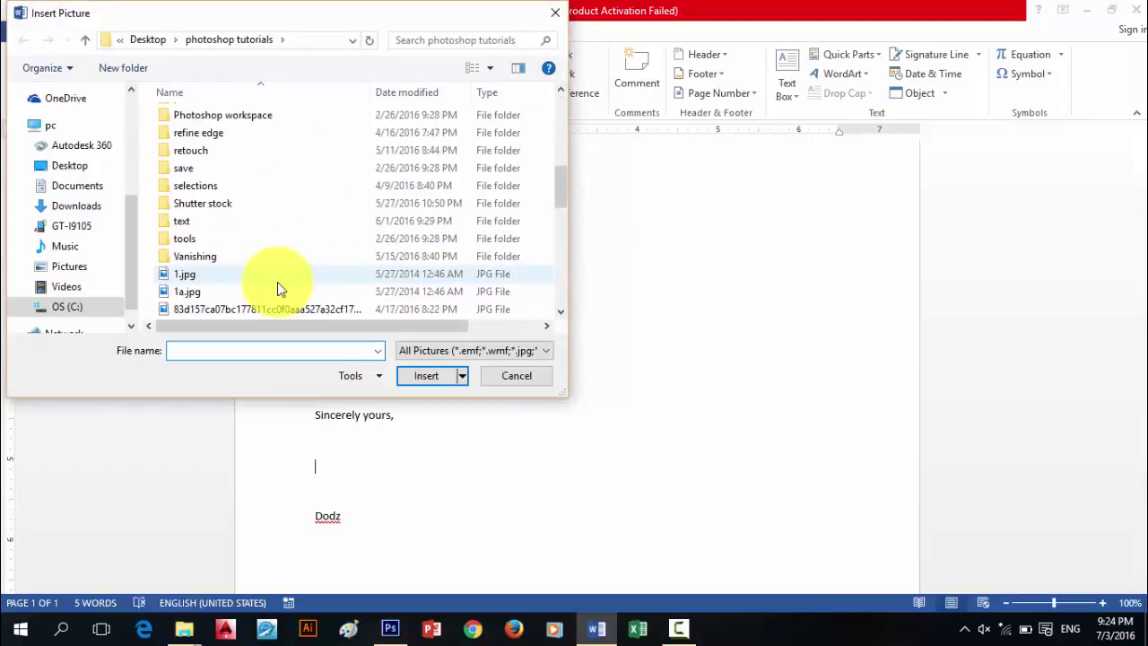
scroll(277, 282, "down", 3)
left_click(154, 258)
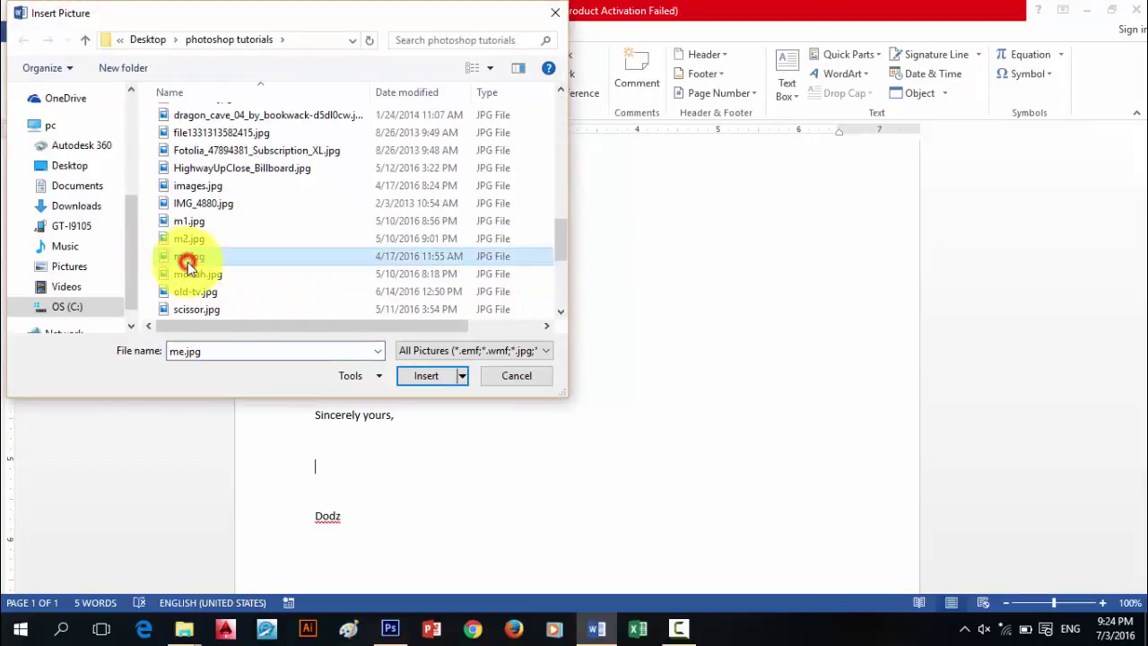
type("s")
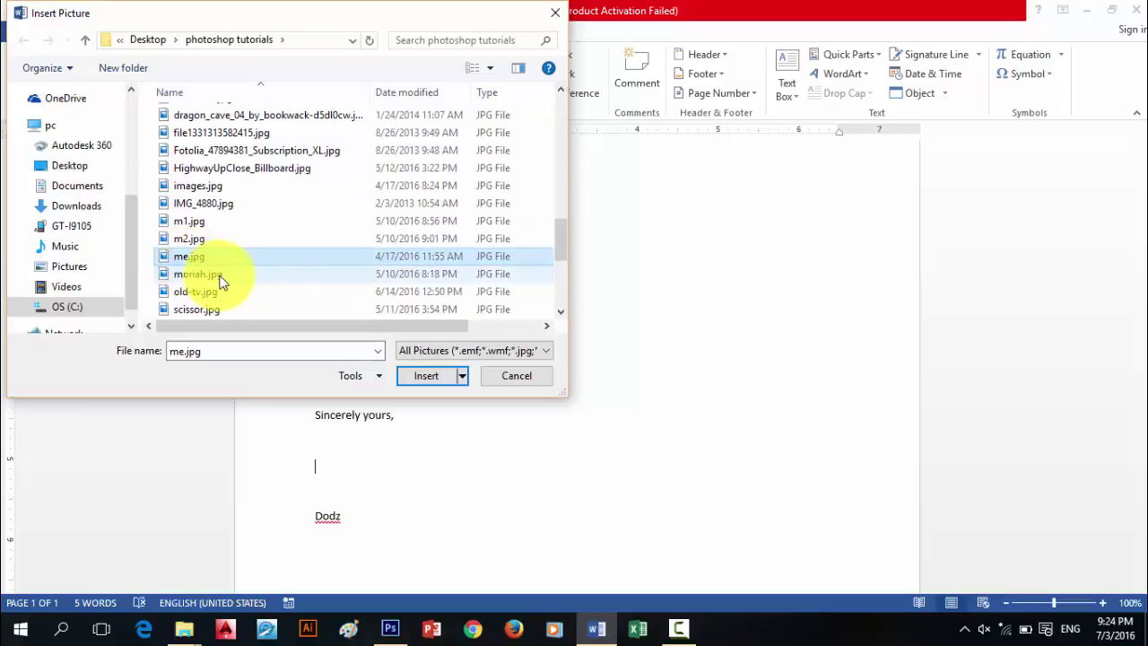
type("sh")
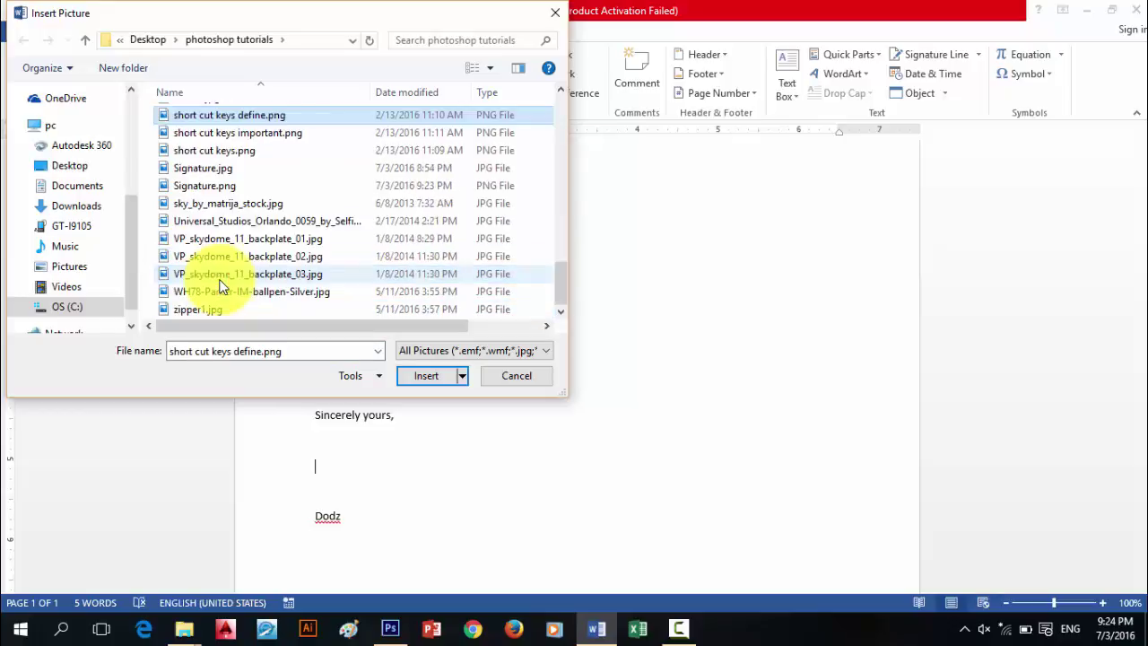
left_click(212, 170)
double_click(212, 184)
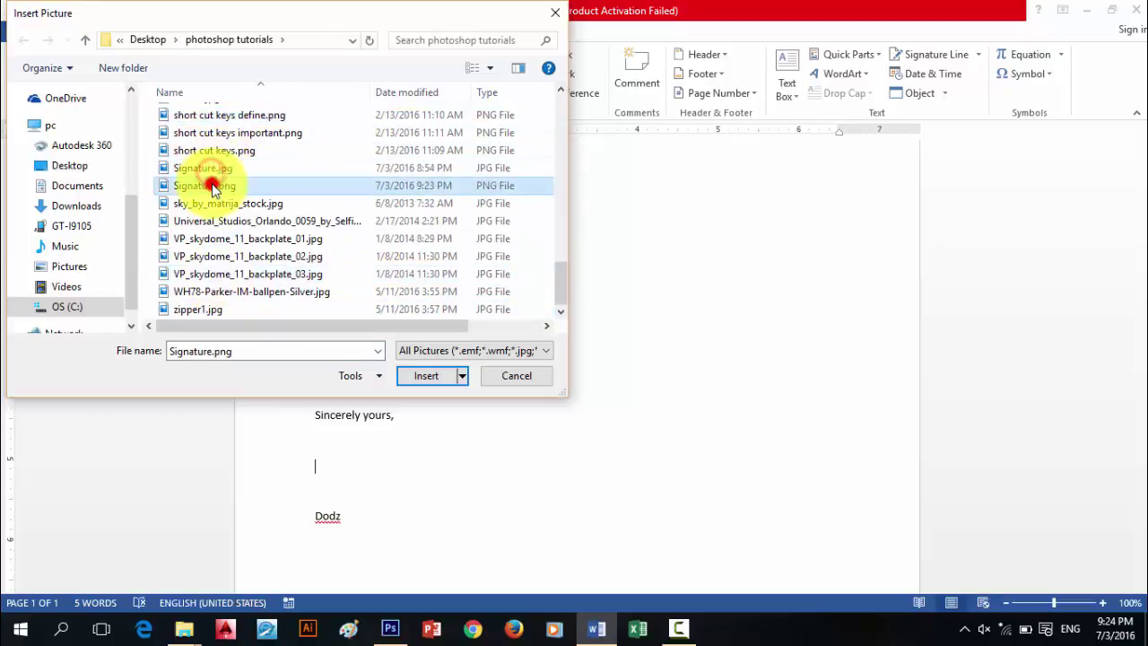
key("ctrl+r")
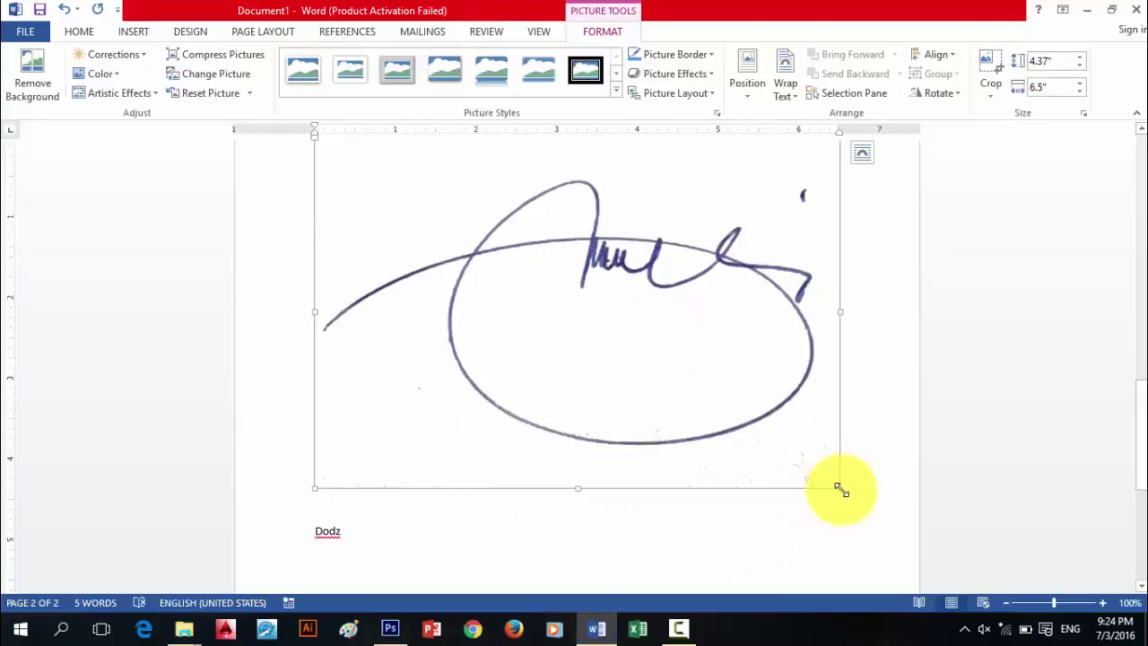
- Shrink the signature picture by its corner handle, past 3.07 by 4.57 inches
left_click_drag(839, 489, 684, 328)
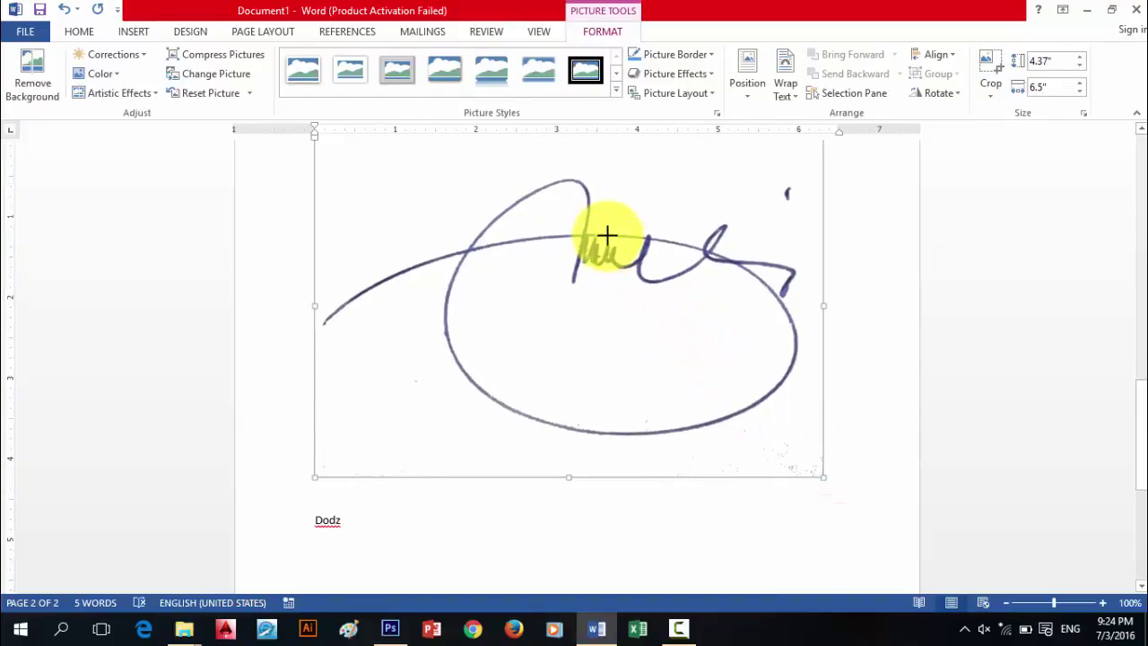
left_click_drag(607, 235, 604, 236)
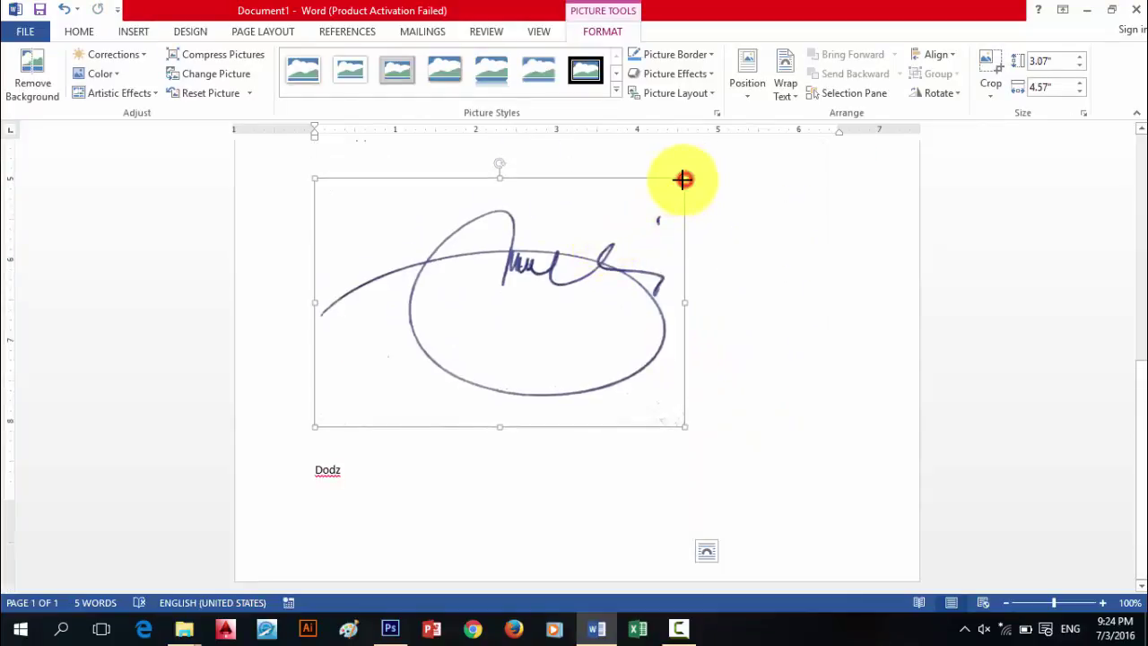
left_click_drag(684, 178, 608, 299)
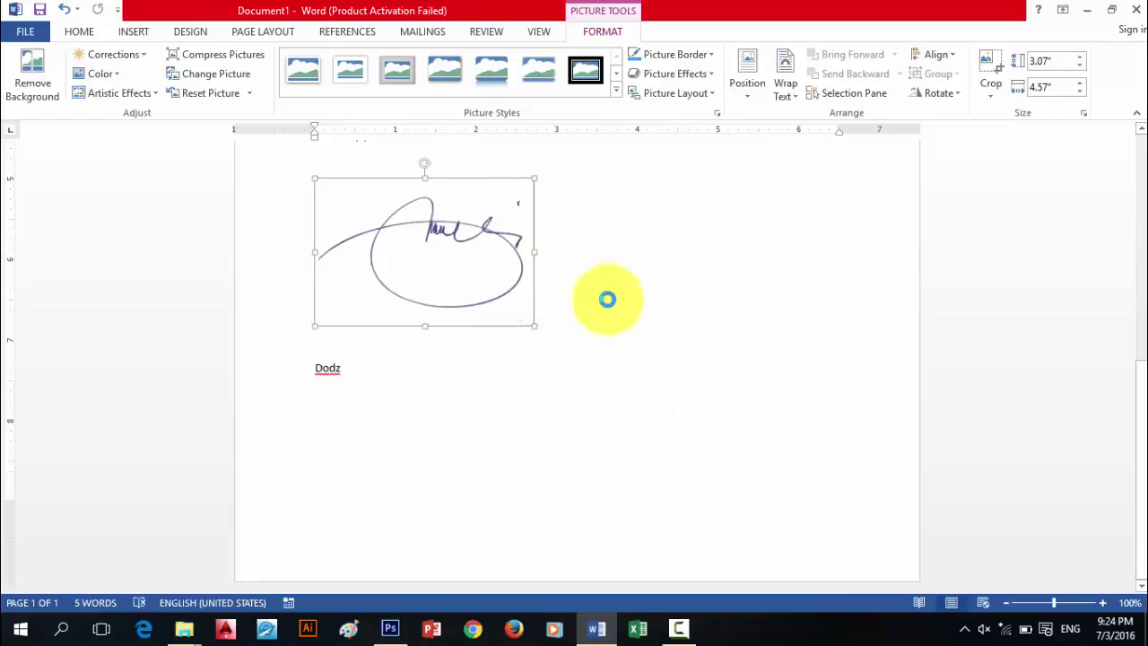
left_click(580, 297)
scroll(603, 368, "up", 2)
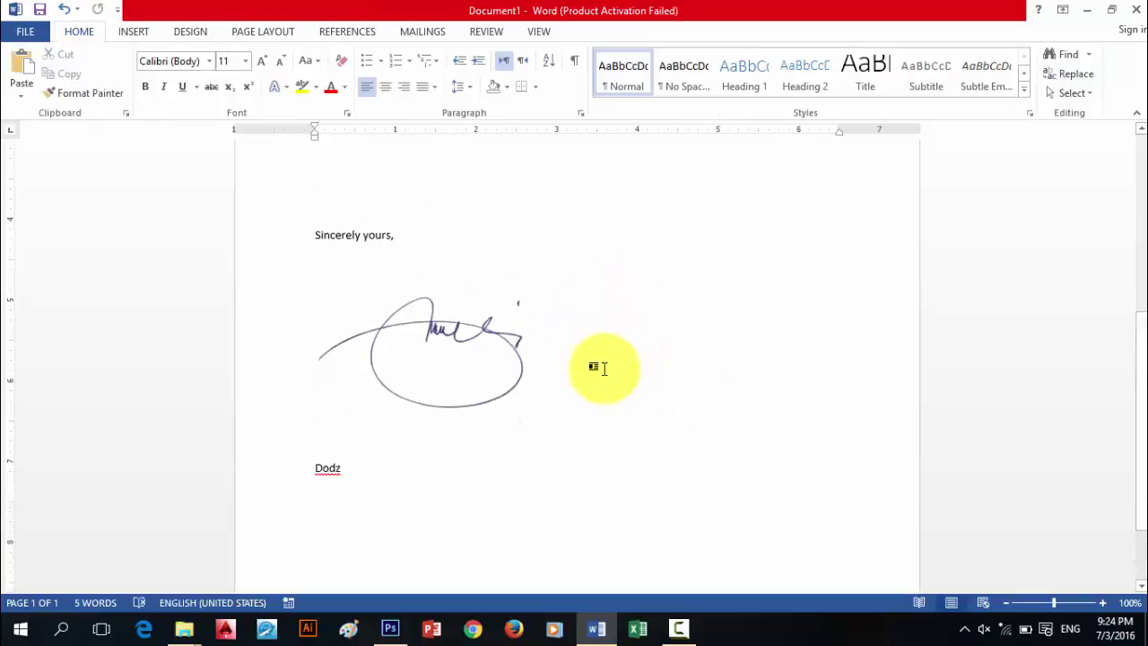
left_click(353, 436)
left_click(441, 382)
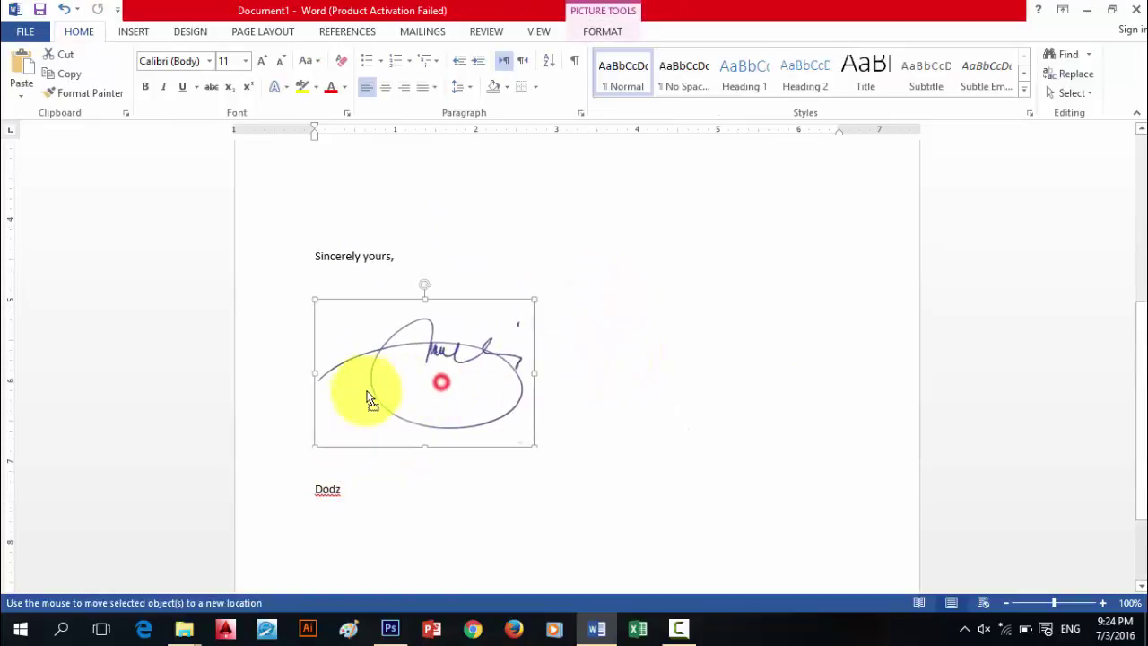
- Set the picture to Behind Text, indent the signer's name, and place the signature under 'Sincerely yours,'
right_click(452, 362)
mouse_move(507, 308)
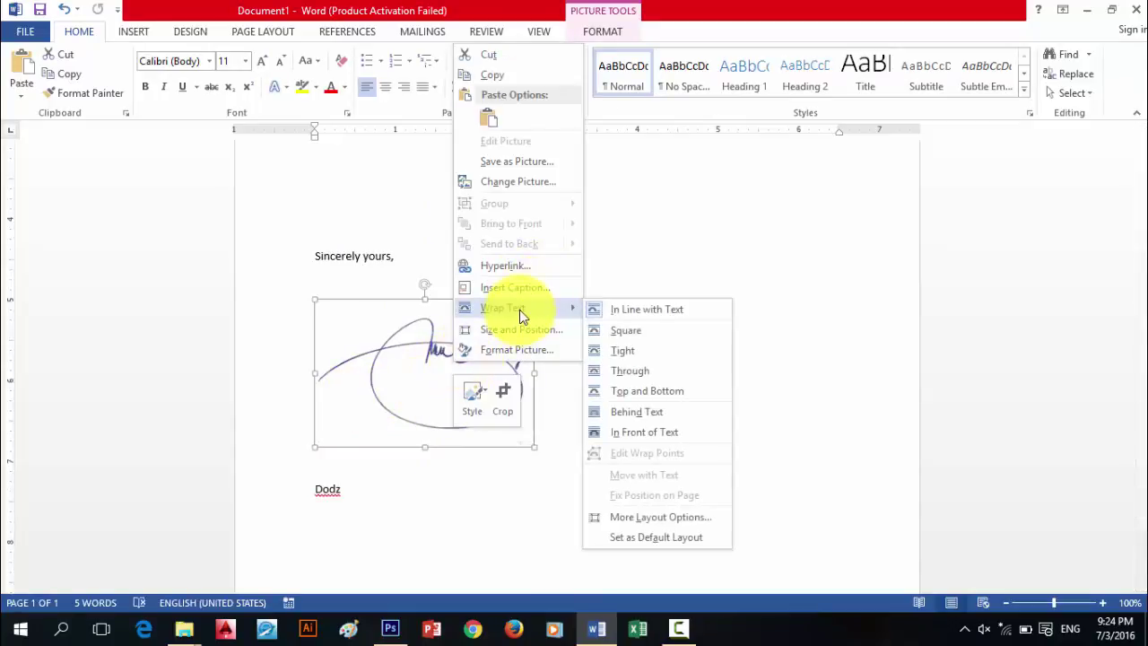
left_click(632, 412)
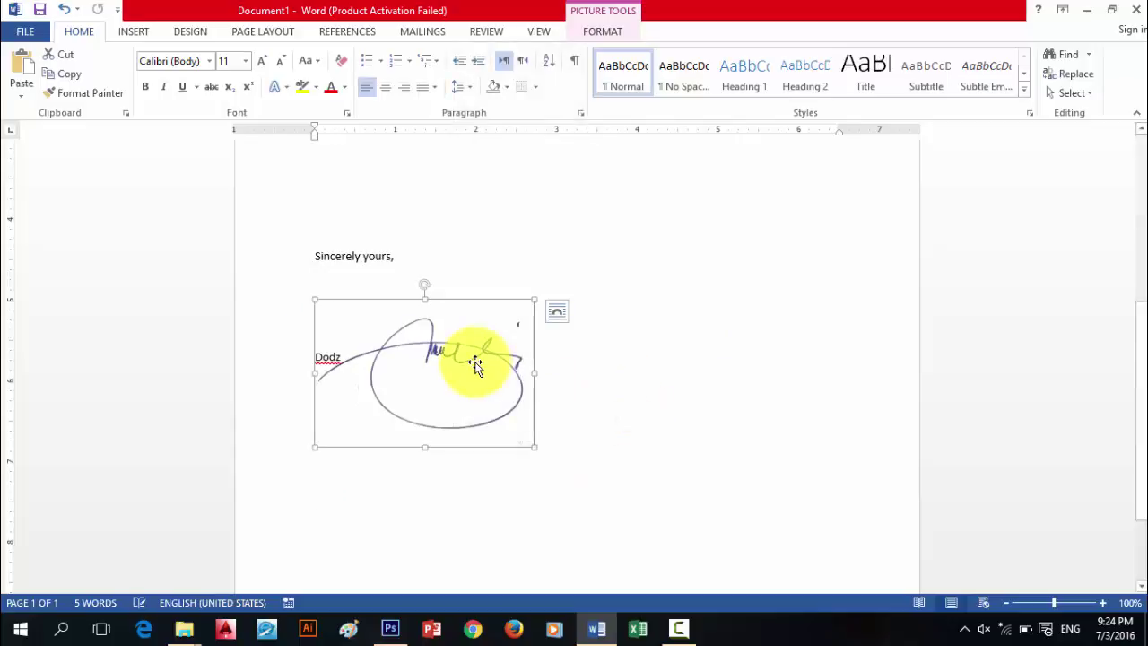
mouse_move(452, 346)
left_mouse_down()
mouse_move(377, 316)
mouse_move(438, 311)
left_mouse_up()
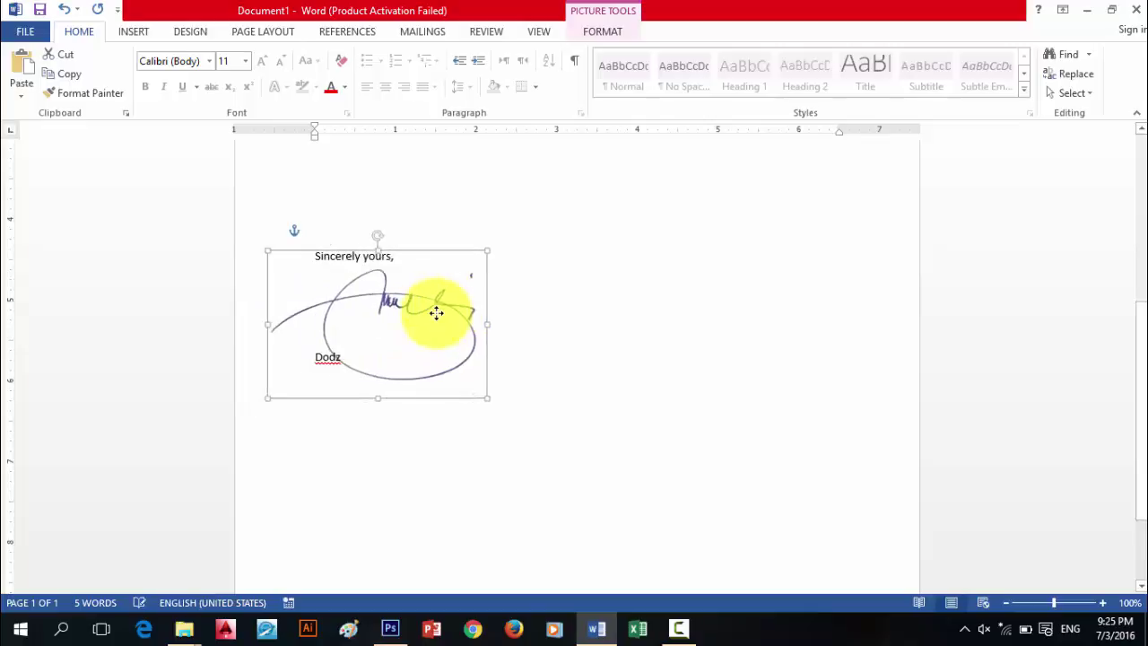
left_click(311, 357)
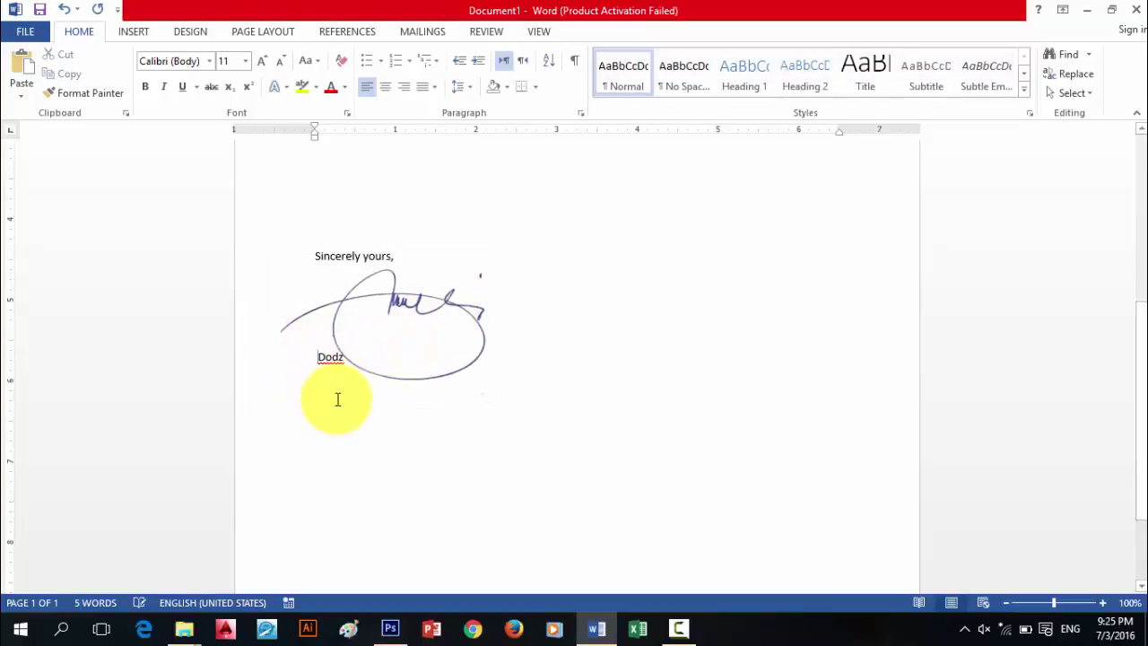
key("Tab")
left_click(592, 332)
left_click(426, 301)
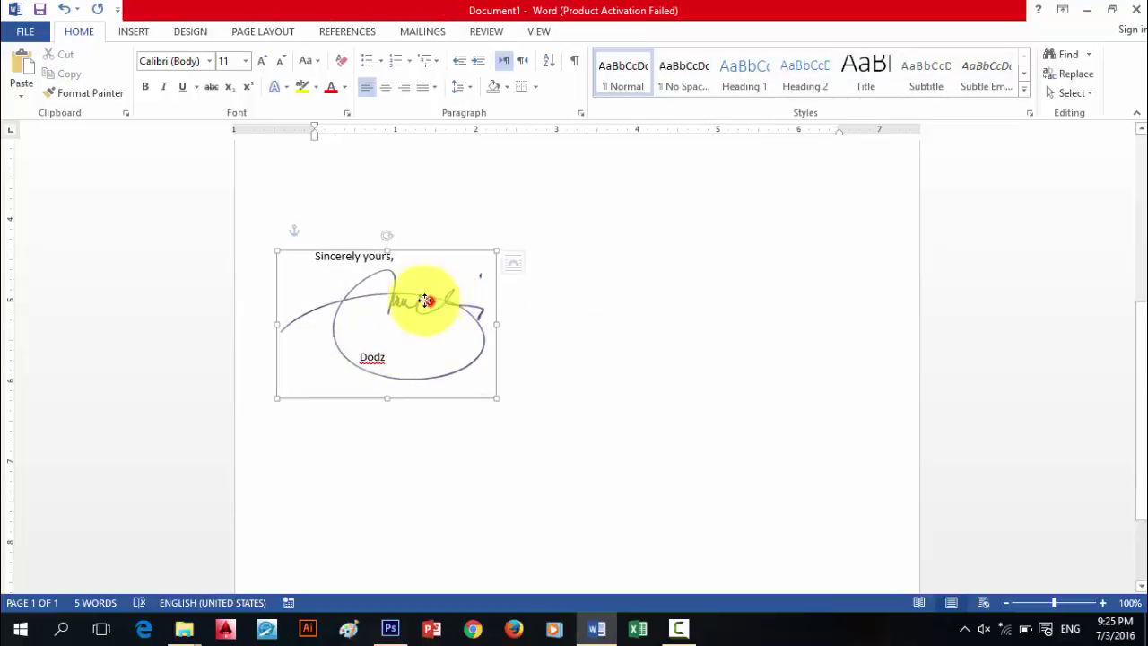
left_click_drag(426, 300, 407, 337)
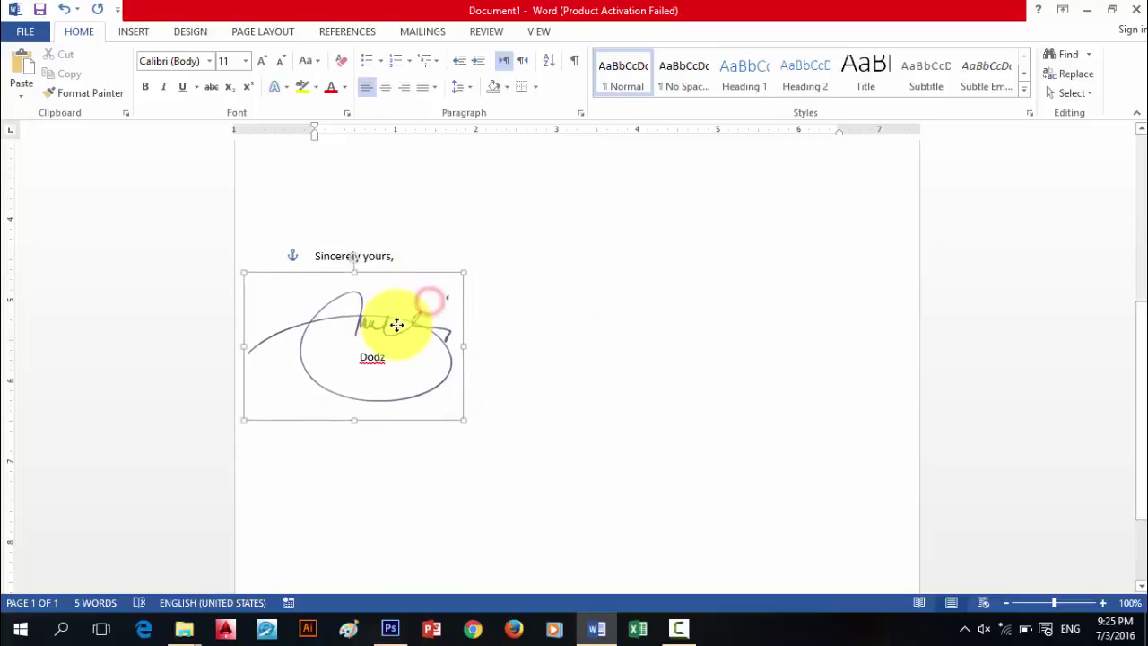
left_click(552, 332)
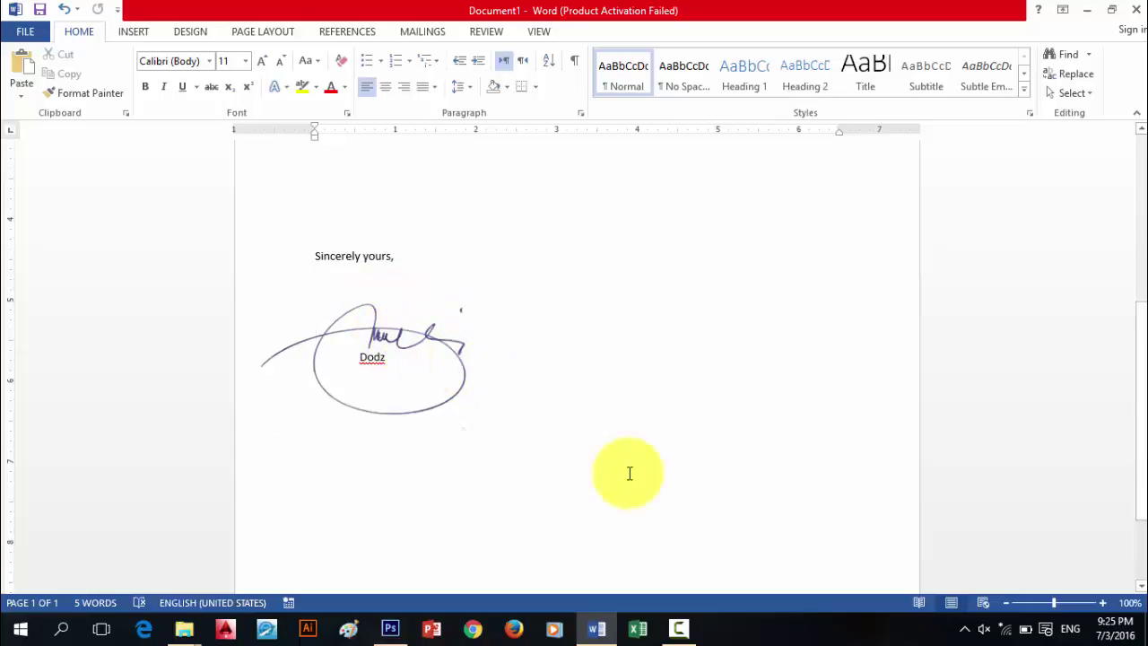
- Add a Black & White adjustment layer in Photoshop with Reds lowered to -52
left_click(390, 628)
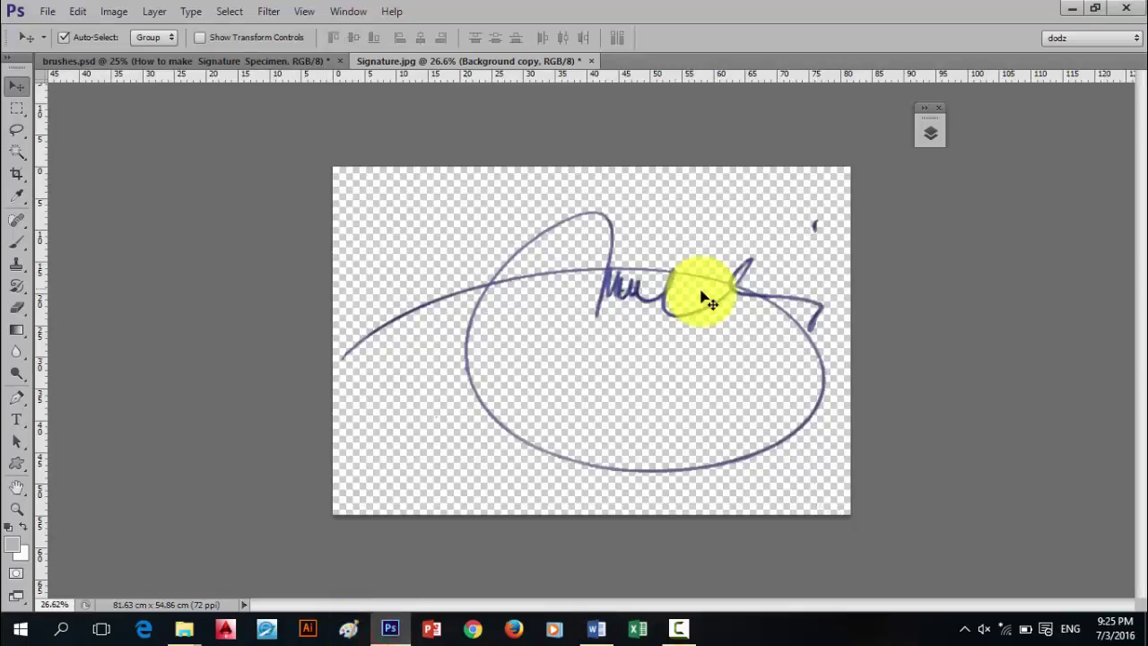
left_click(921, 133)
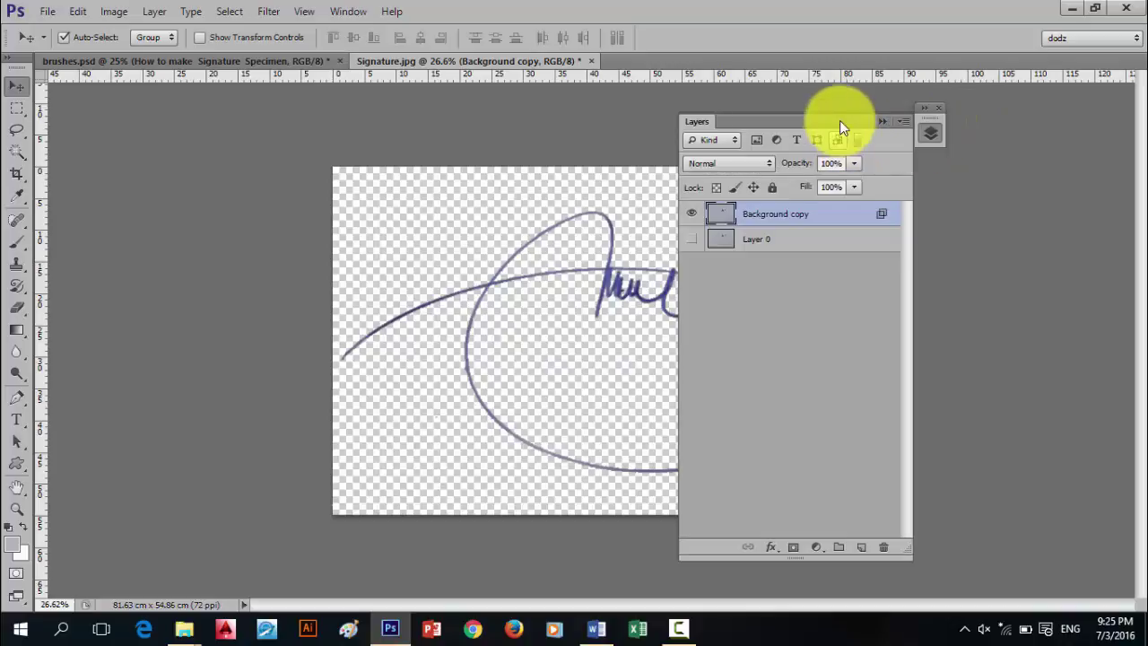
left_click(823, 548)
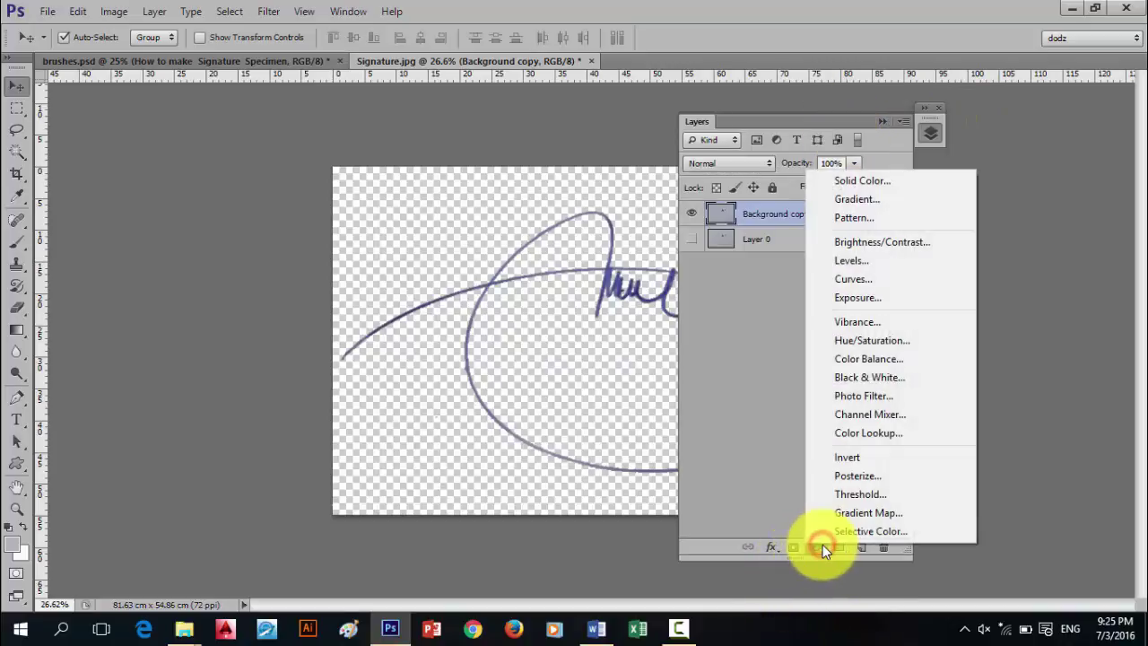
left_click(874, 380)
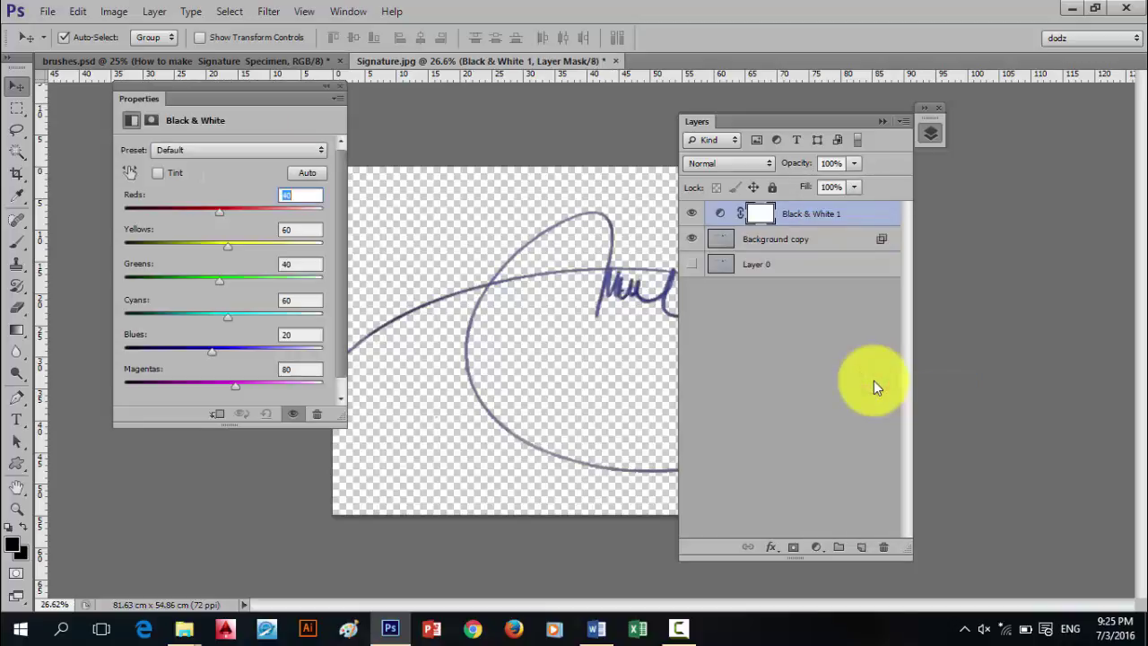
left_click_drag(817, 125, 1002, 180)
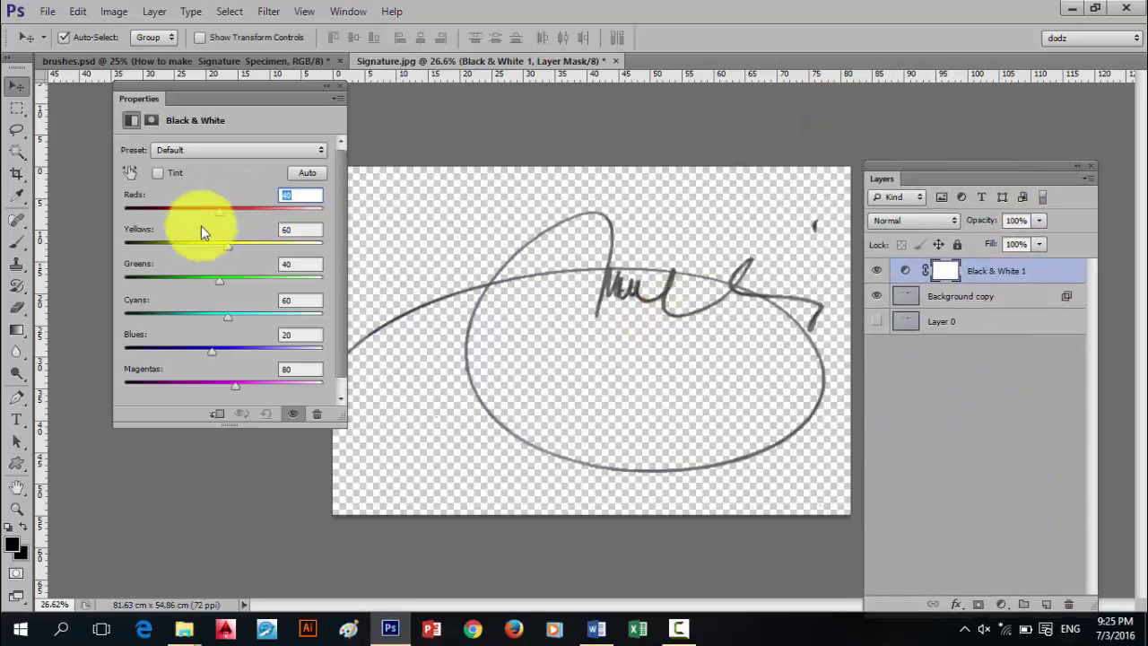
mouse_move(212, 215)
left_mouse_down()
mouse_move(167, 216)
mouse_move(183, 210)
left_mouse_up()
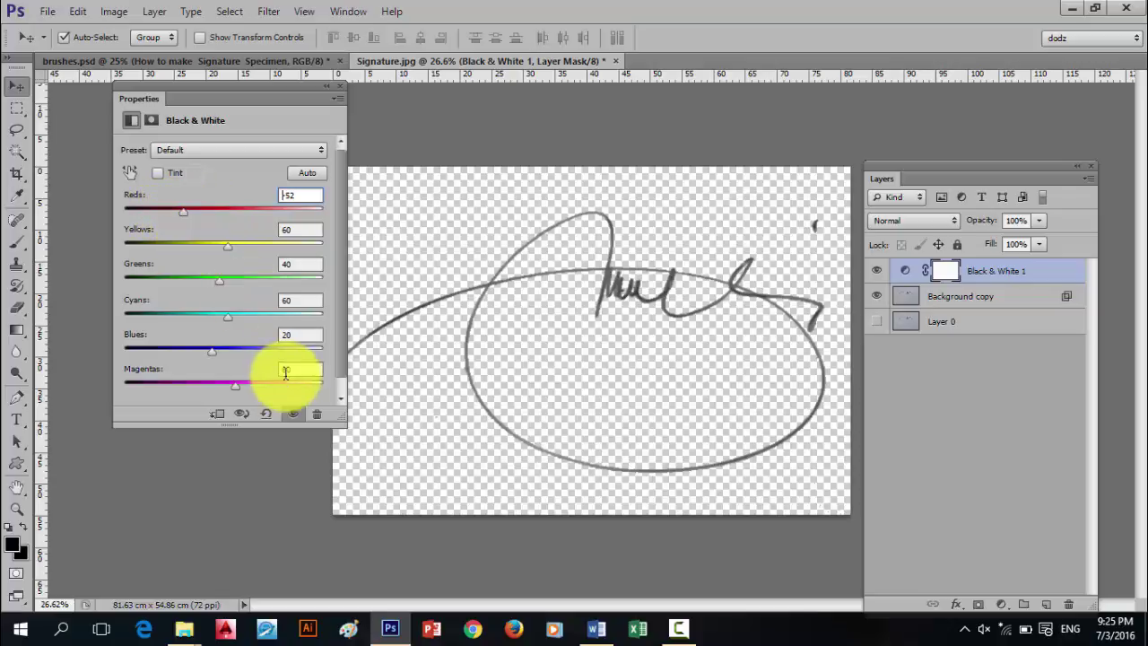
- Close the Black & White settings and begin saving the signature in PNG format
left_click(341, 92)
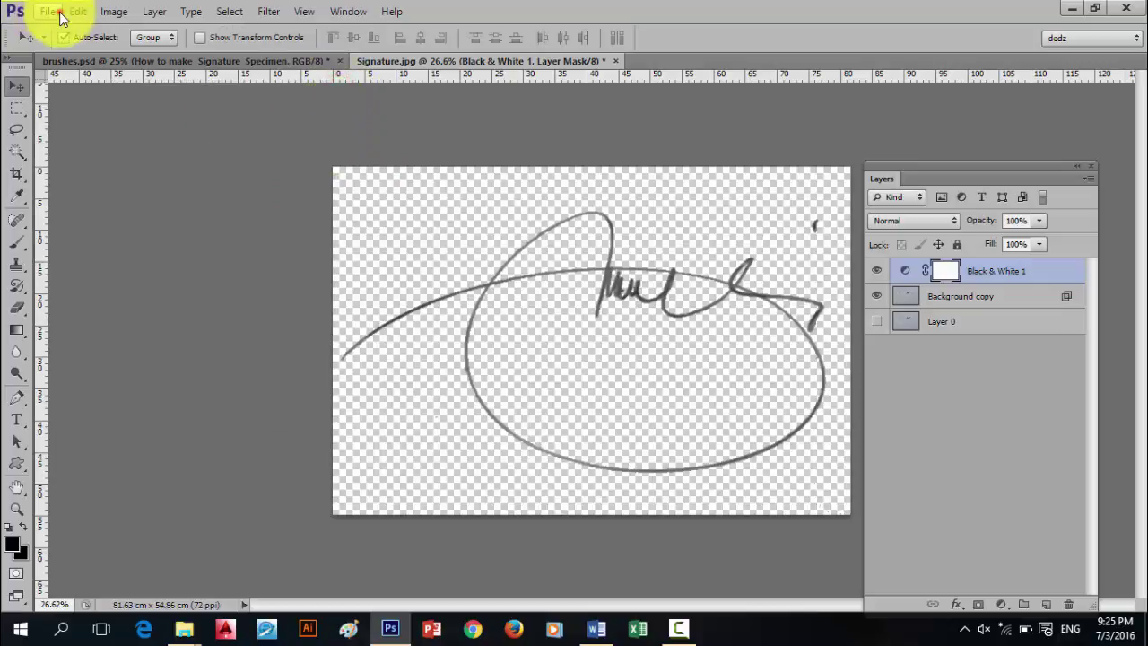
left_click(59, 12)
left_click(80, 213)
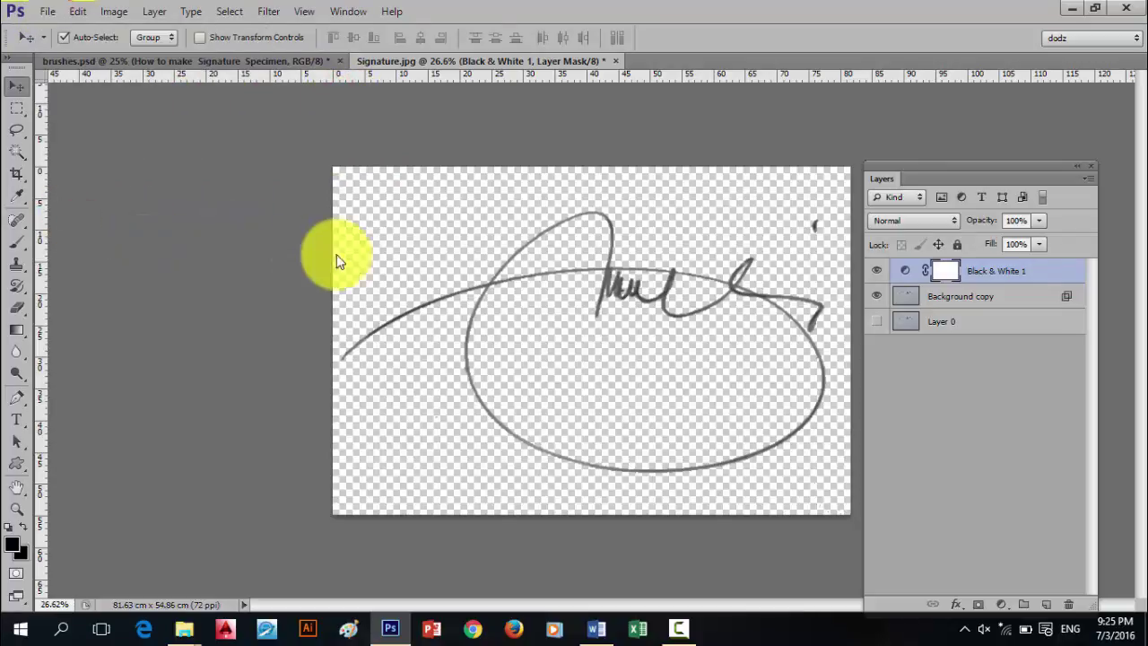
scroll(323, 242, "down", 5)
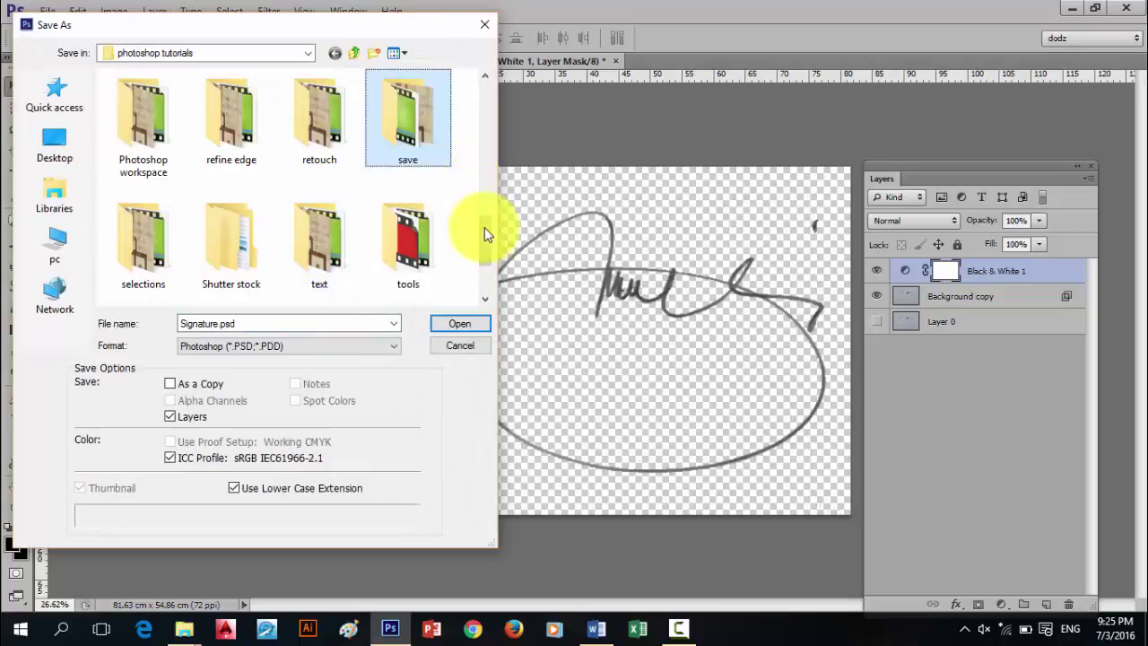
left_click_drag(485, 233, 485, 283)
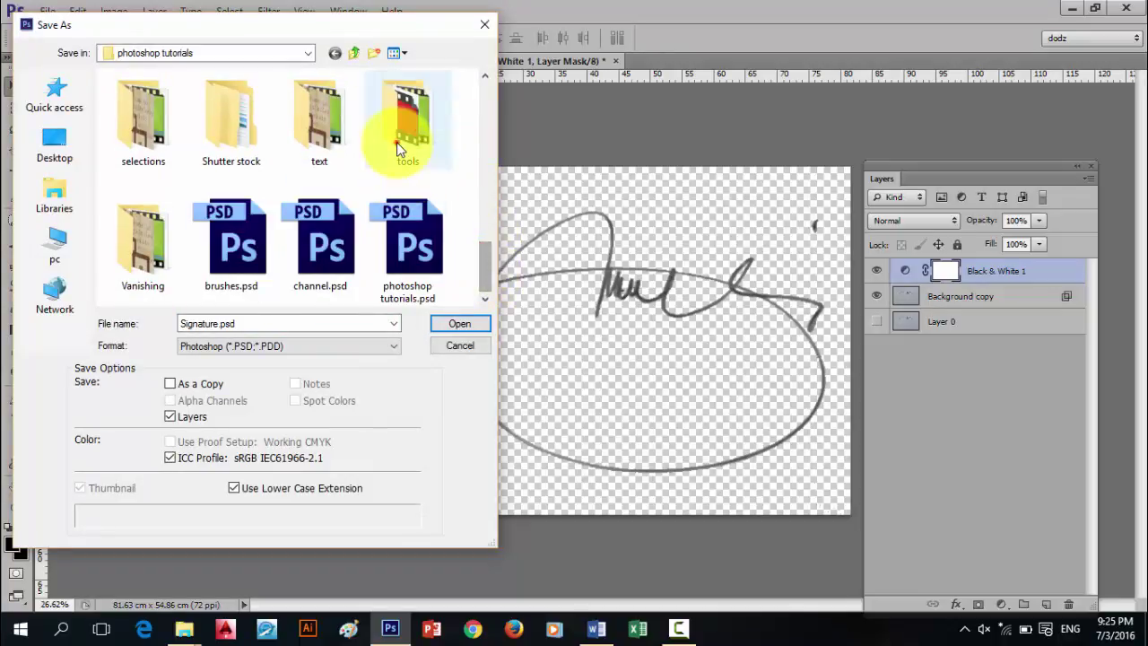
scroll(396, 141, "up", 1)
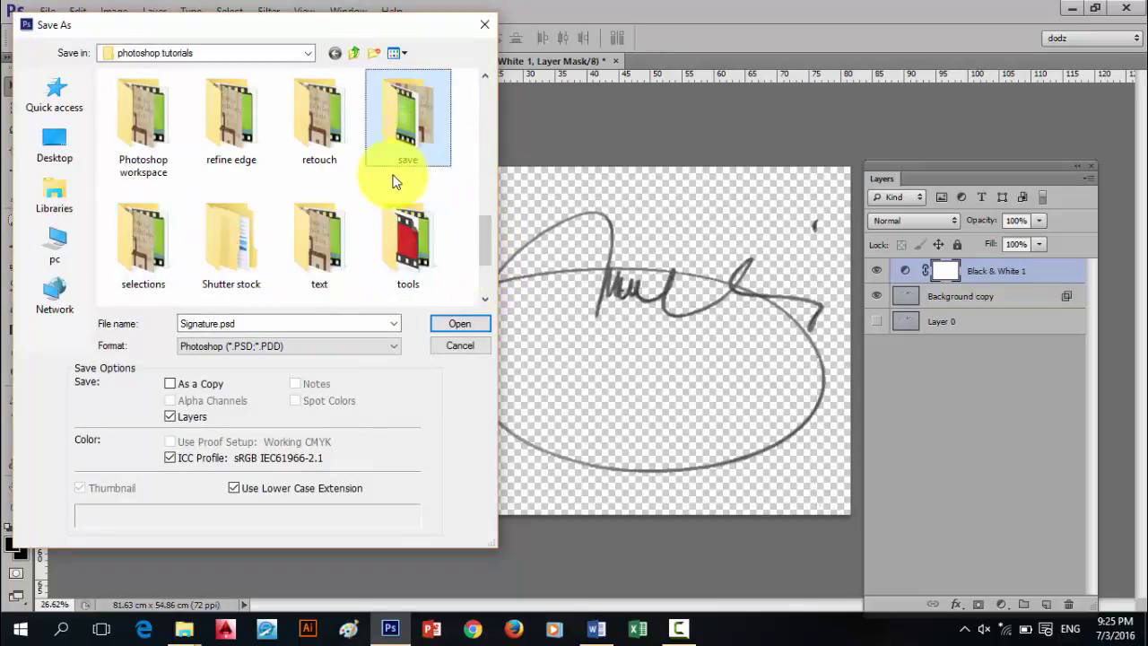
left_click(336, 348)
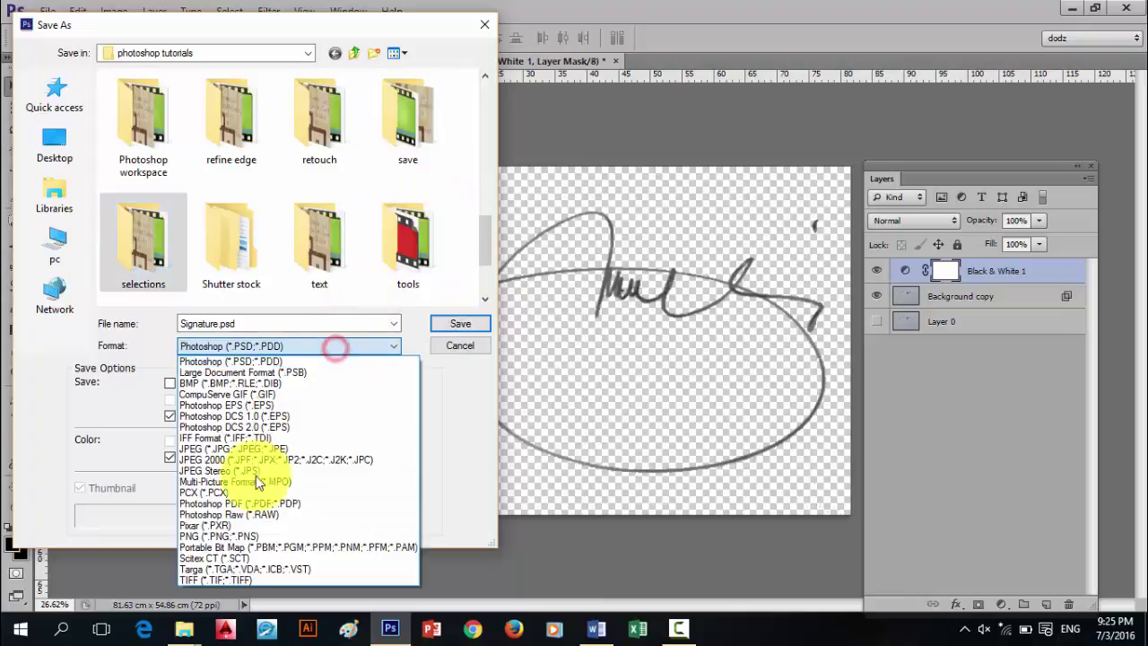
left_click(222, 536)
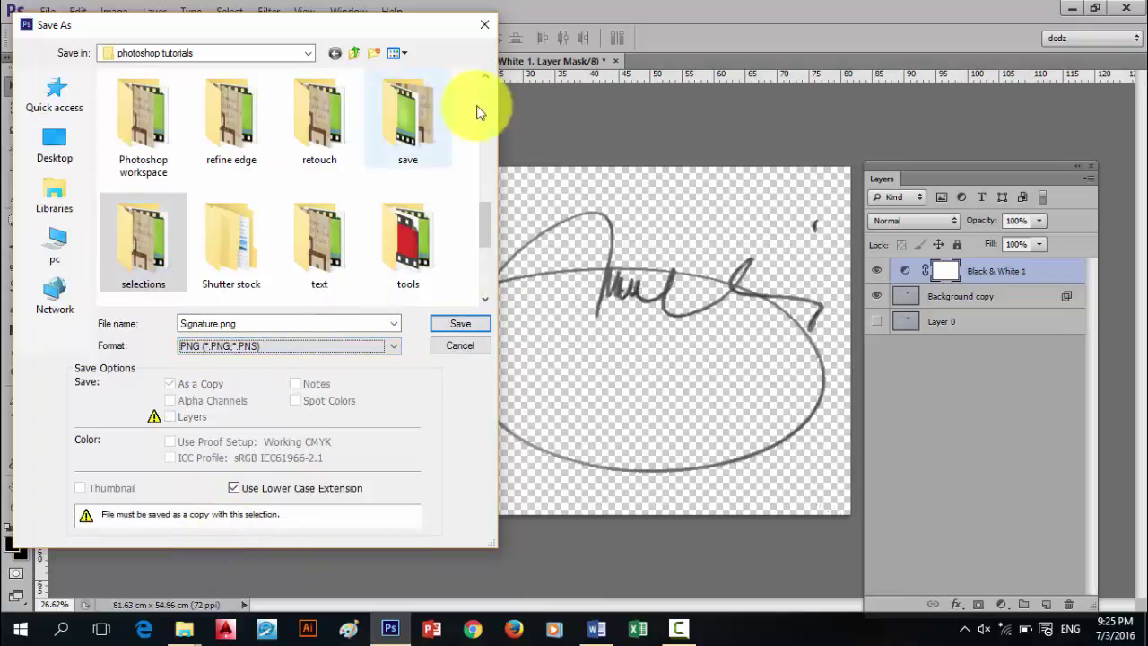
- Overwrite the existing Signature.png, confirming the replacement and accepting the PNG options
scroll(404, 244, "down", 3)
left_click(179, 273)
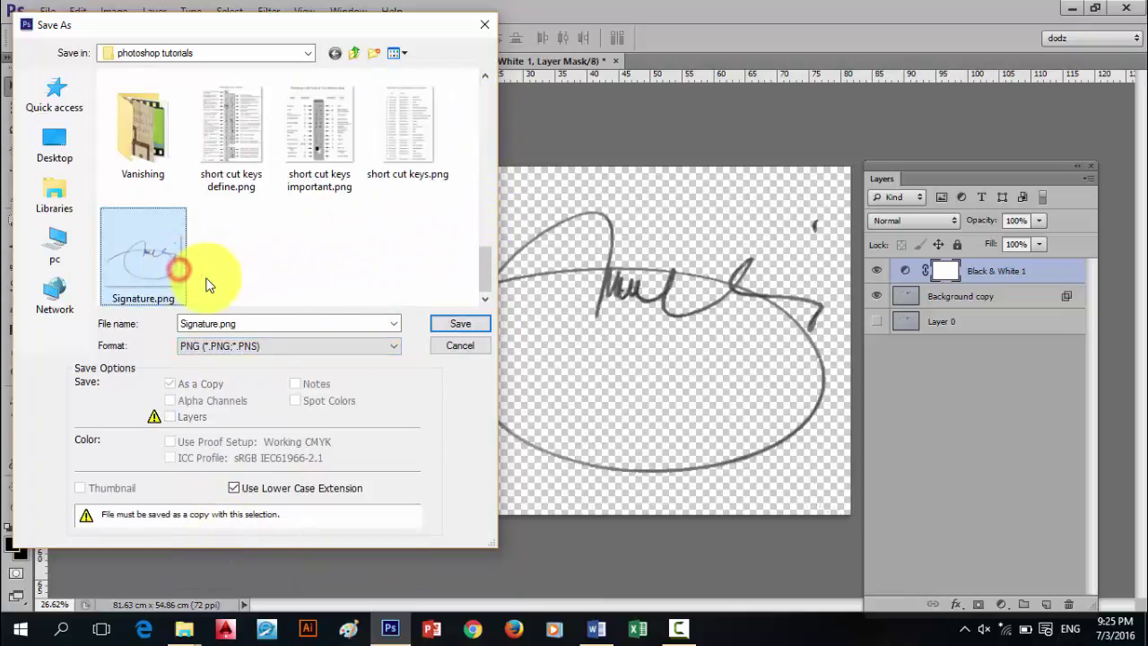
left_click(461, 323)
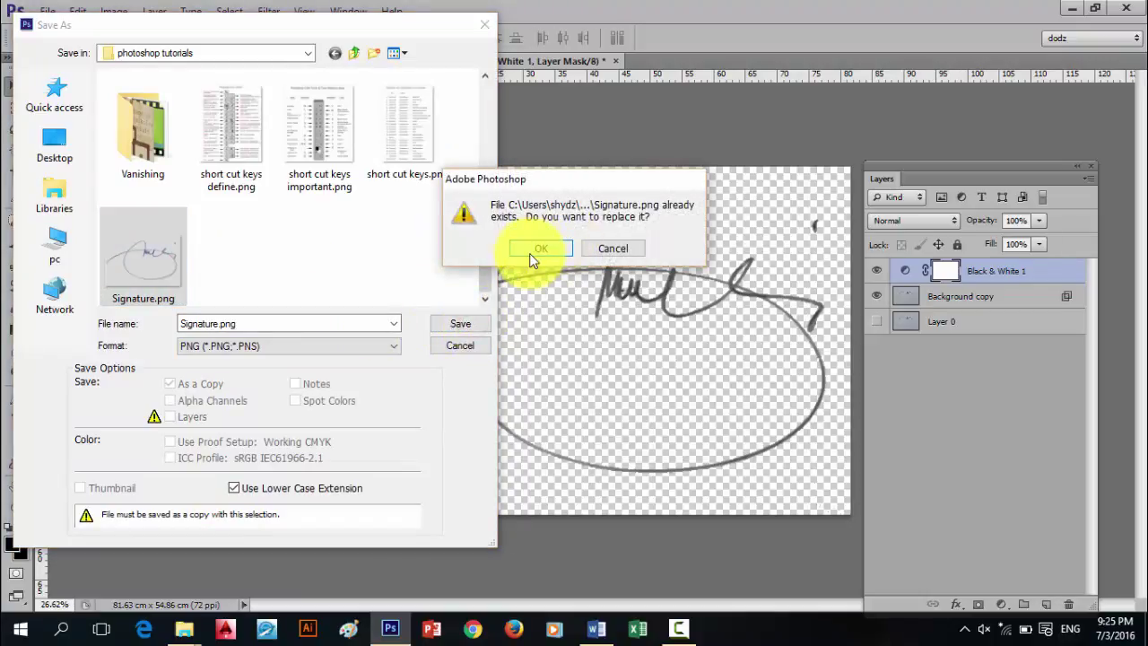
left_click(531, 258)
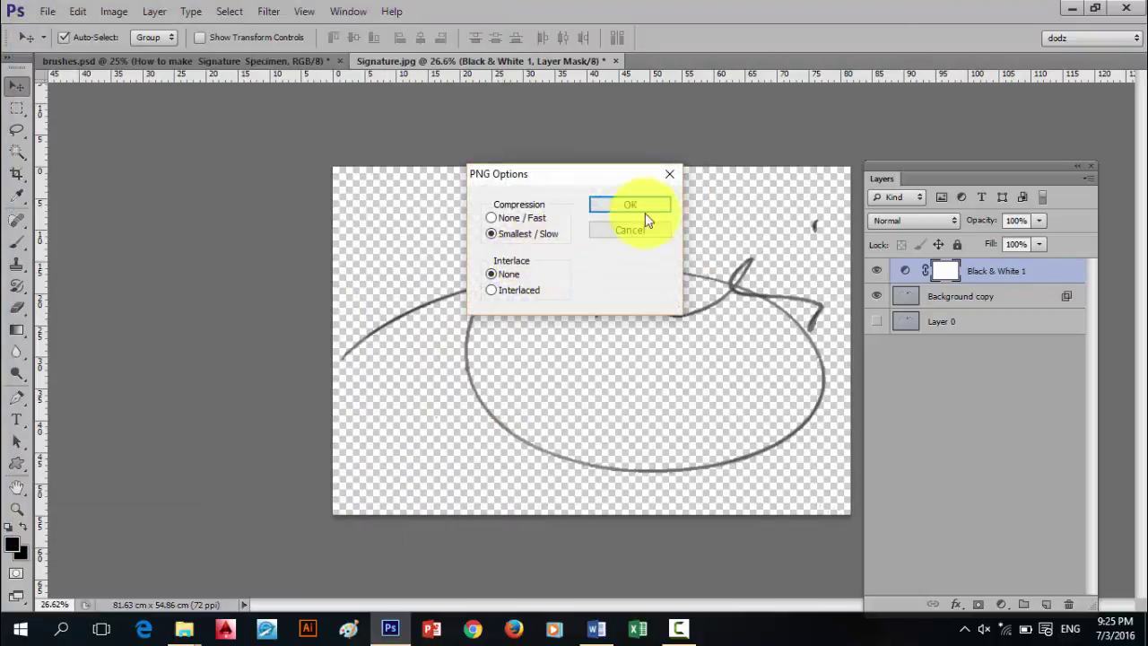
left_click(648, 209)
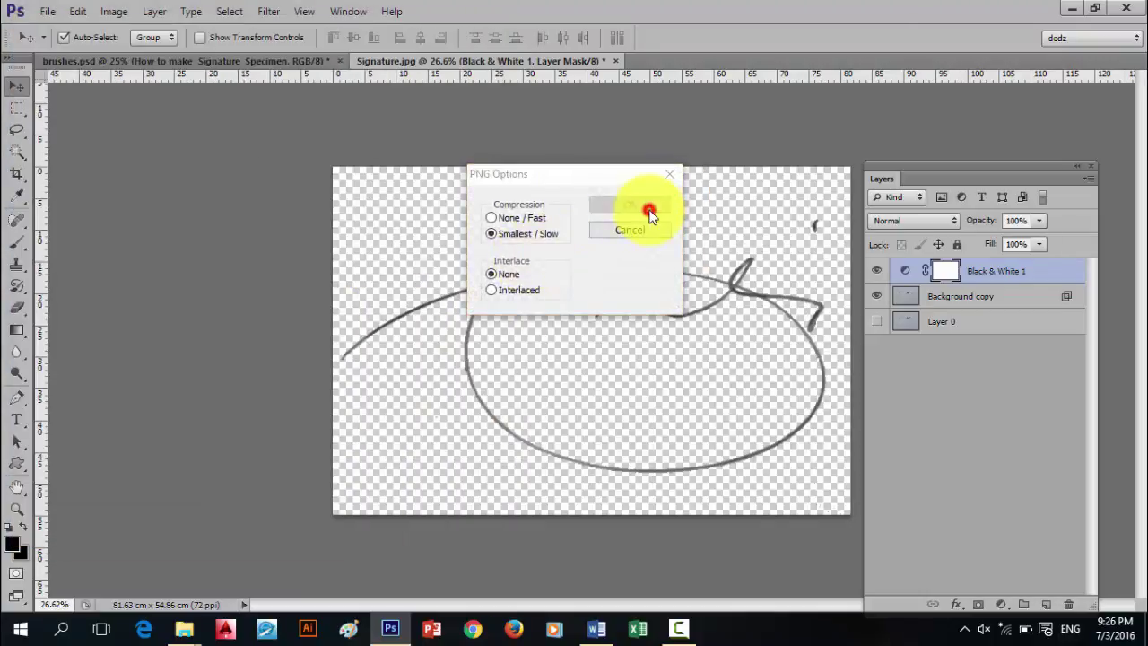
left_click(594, 626)
- Delete the old signature picture and insert the newly saved Signature.png into the letter
left_click(402, 335)
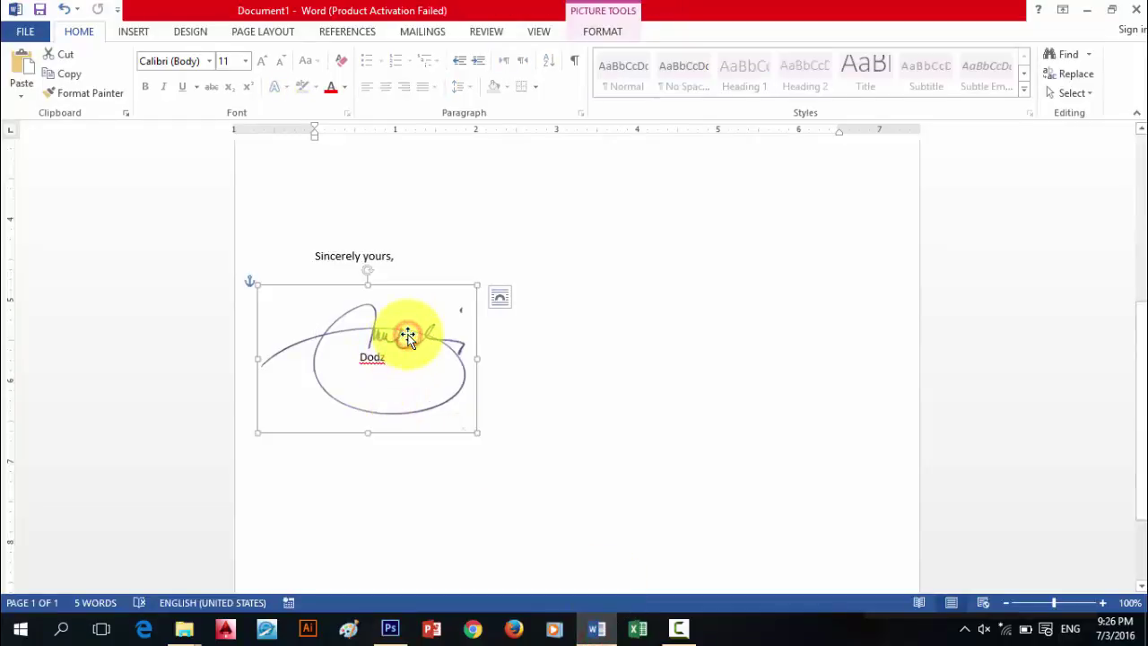
key("Delete")
left_click(130, 32)
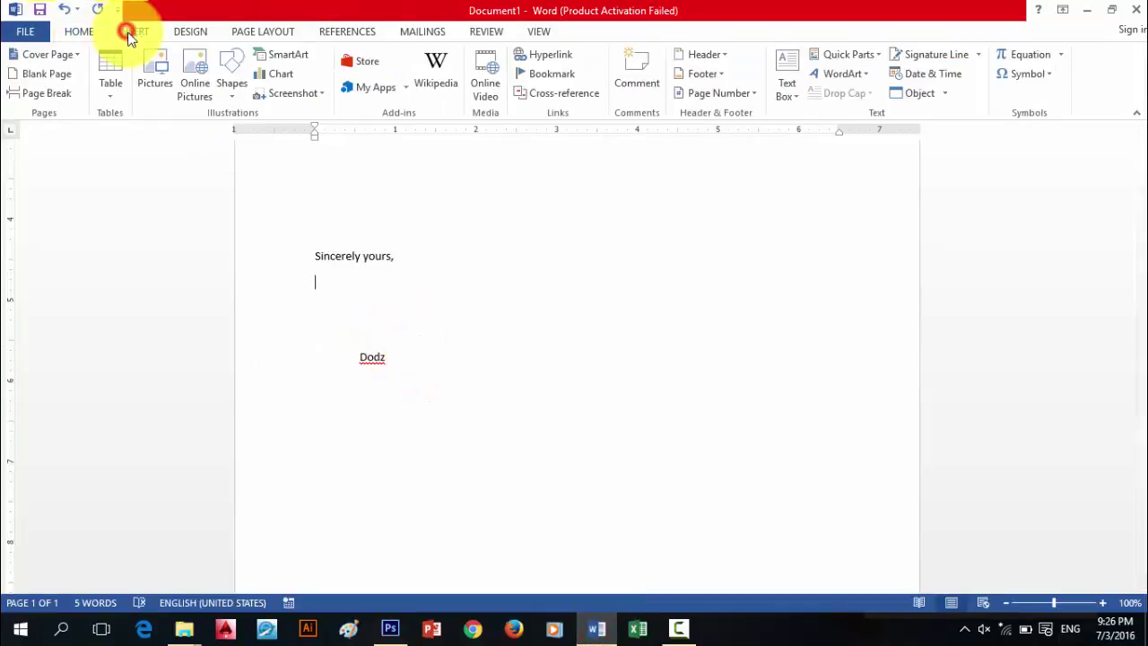
left_click(155, 77)
left_click(208, 280)
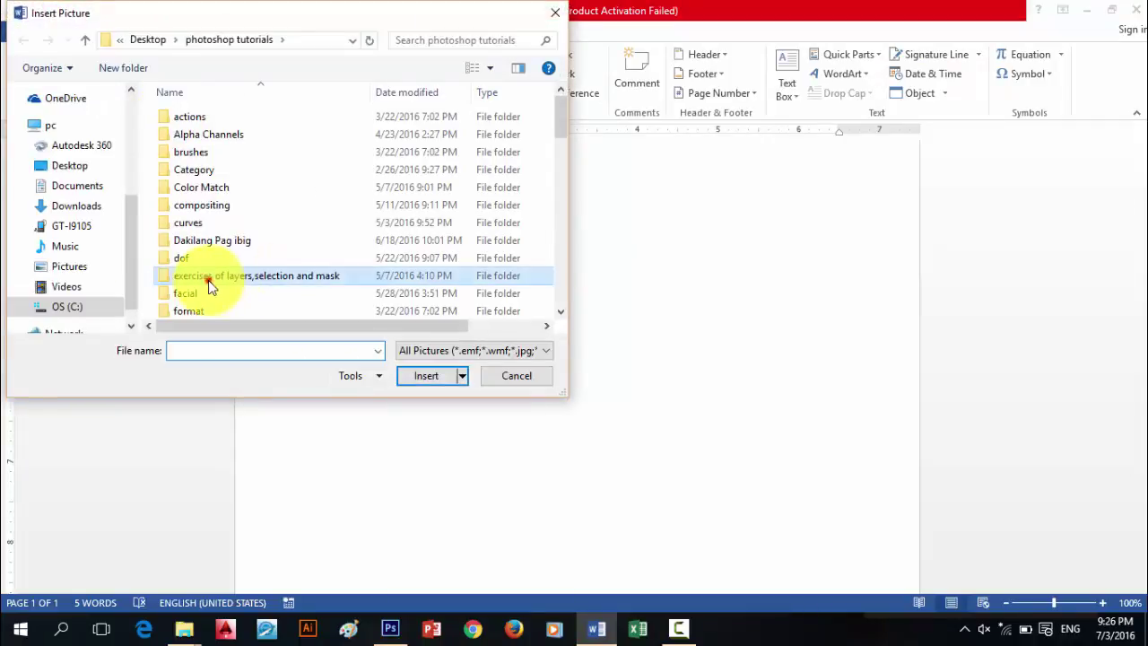
scroll(209, 285, "down", 5)
scroll(209, 285, "down", 1)
scroll(209, 285, "down", 1)
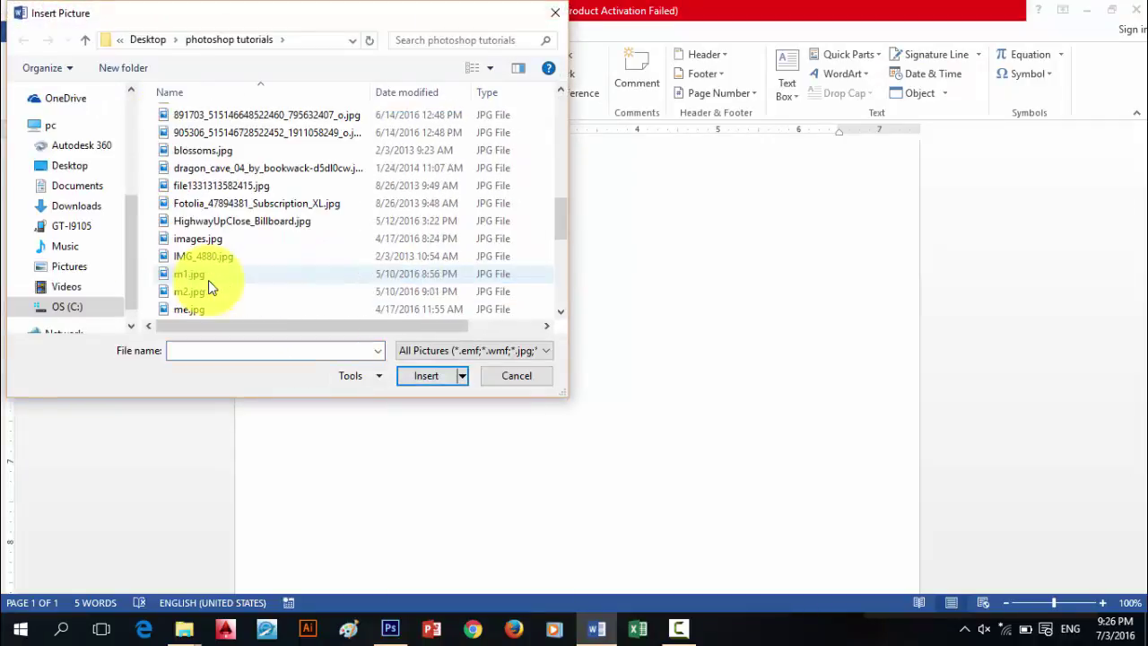
scroll(208, 280, "down", 1)
scroll(208, 280, "down", 3)
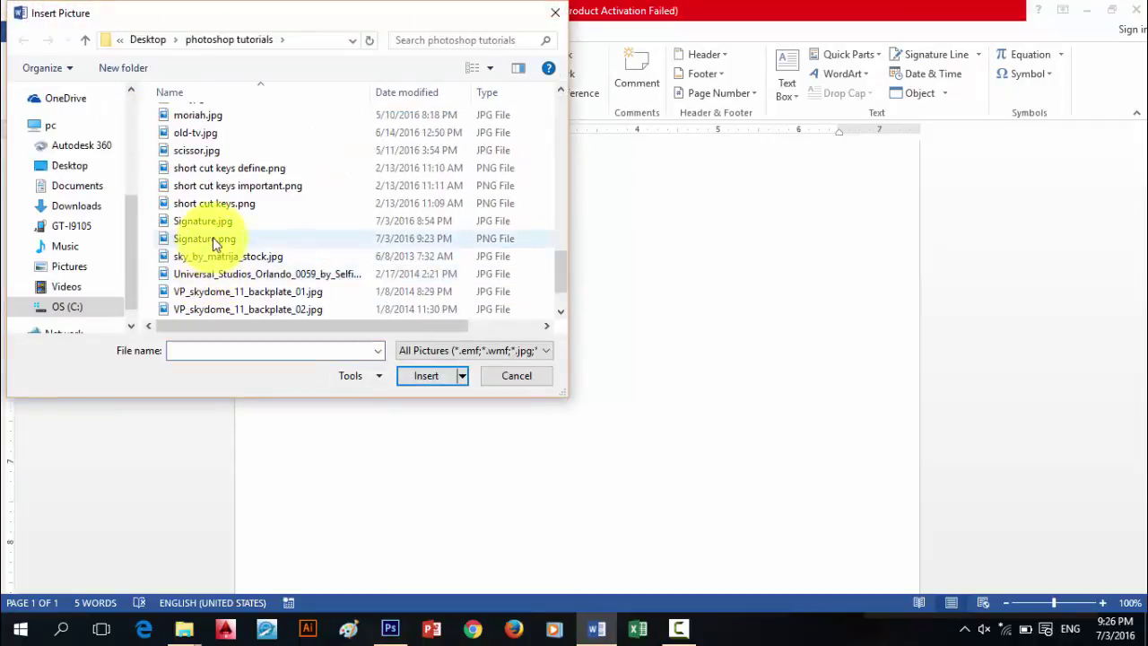
double_click(215, 238)
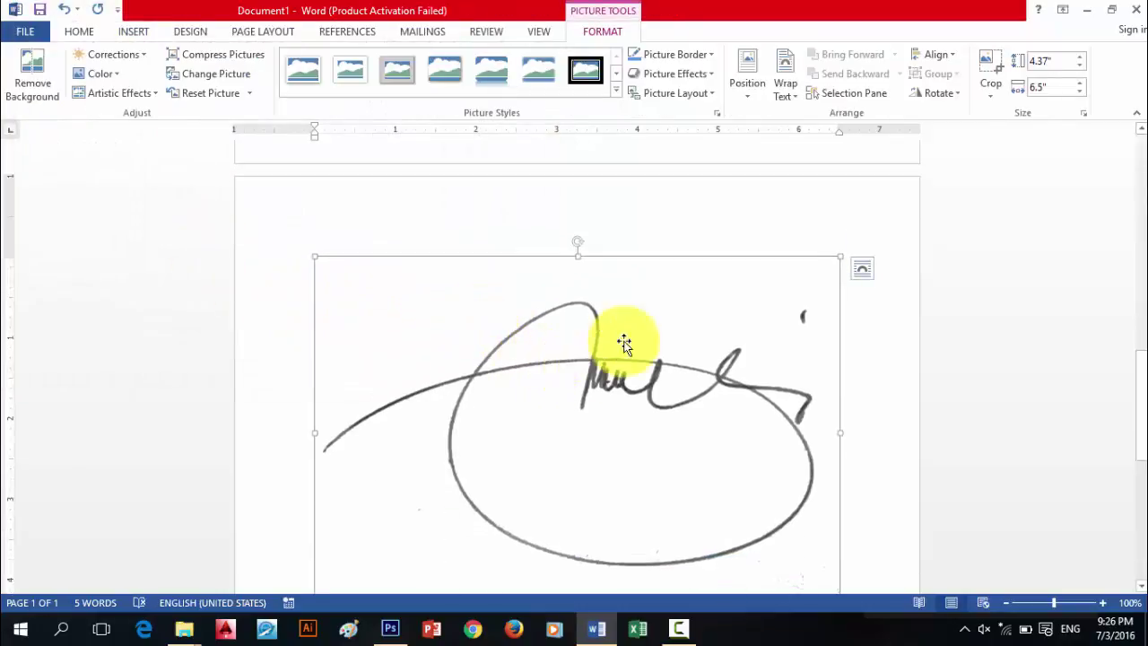
- Shrink the signature, set it Behind Text, and move it under 'Sincerely yours,'
left_click_drag(842, 258, 594, 436)
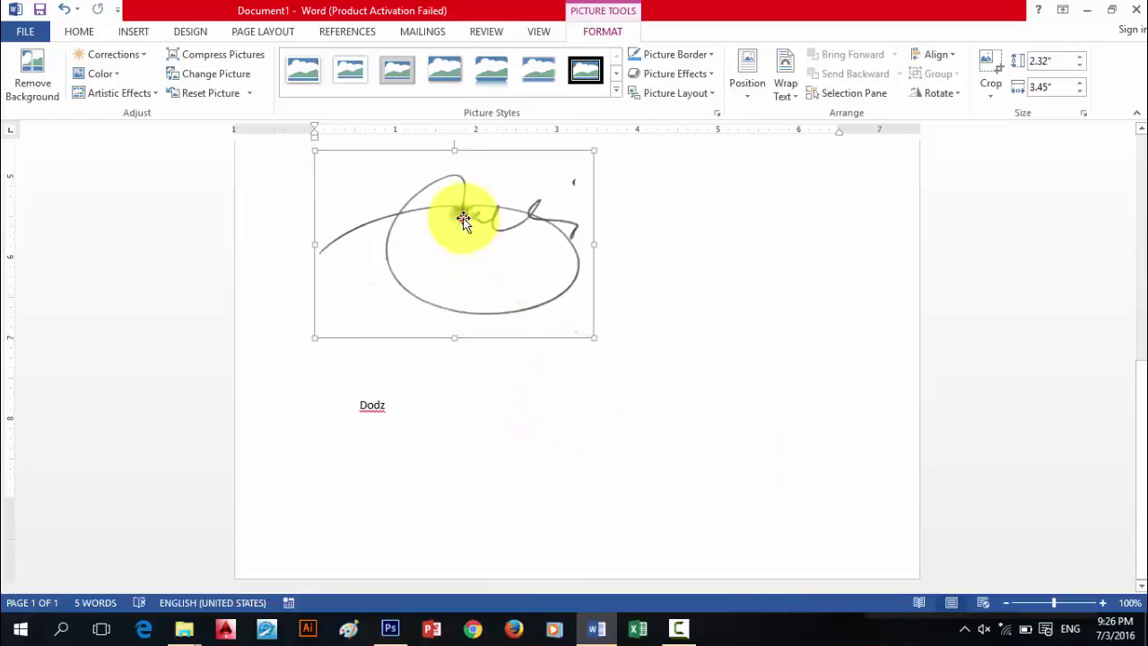
right_click(462, 218)
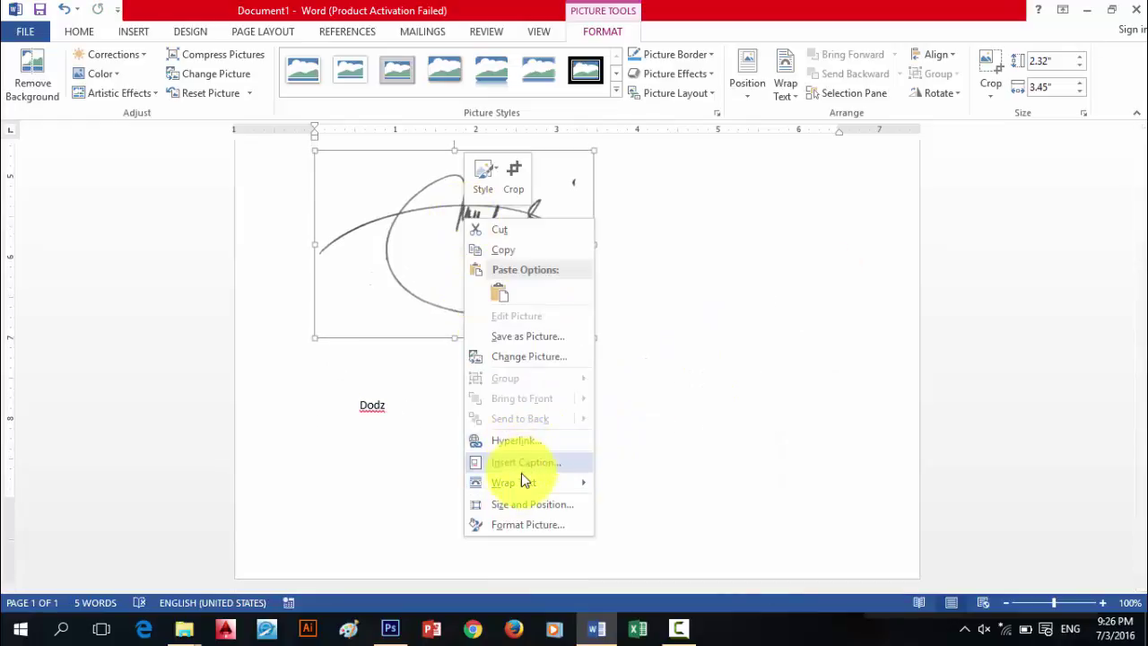
mouse_move(525, 483)
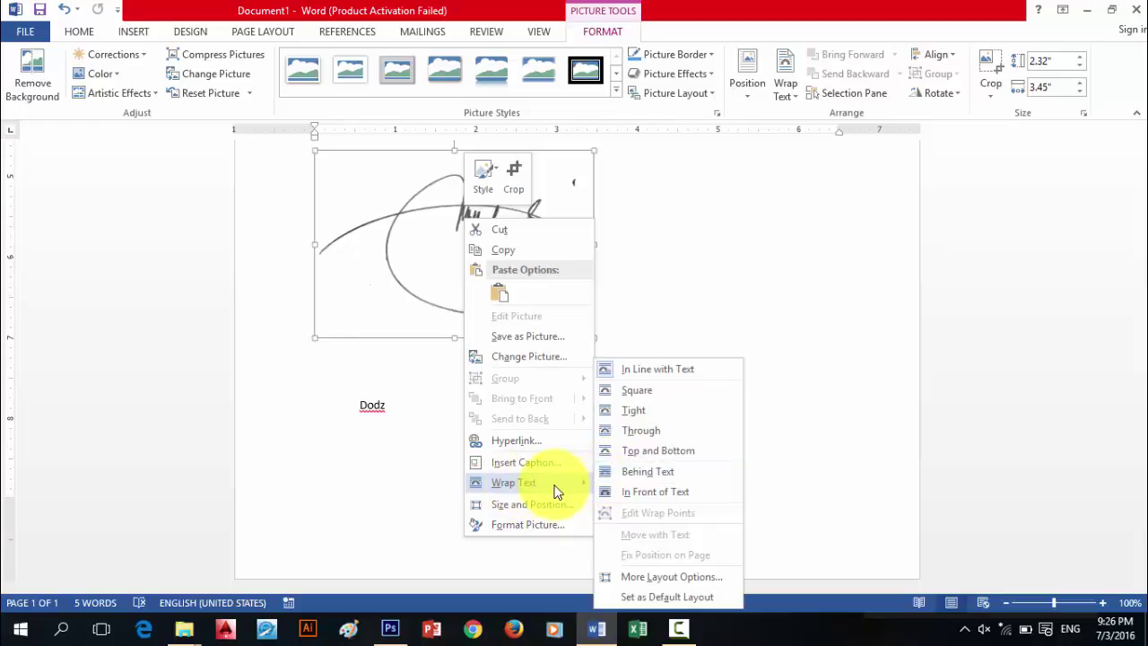
left_click(646, 473)
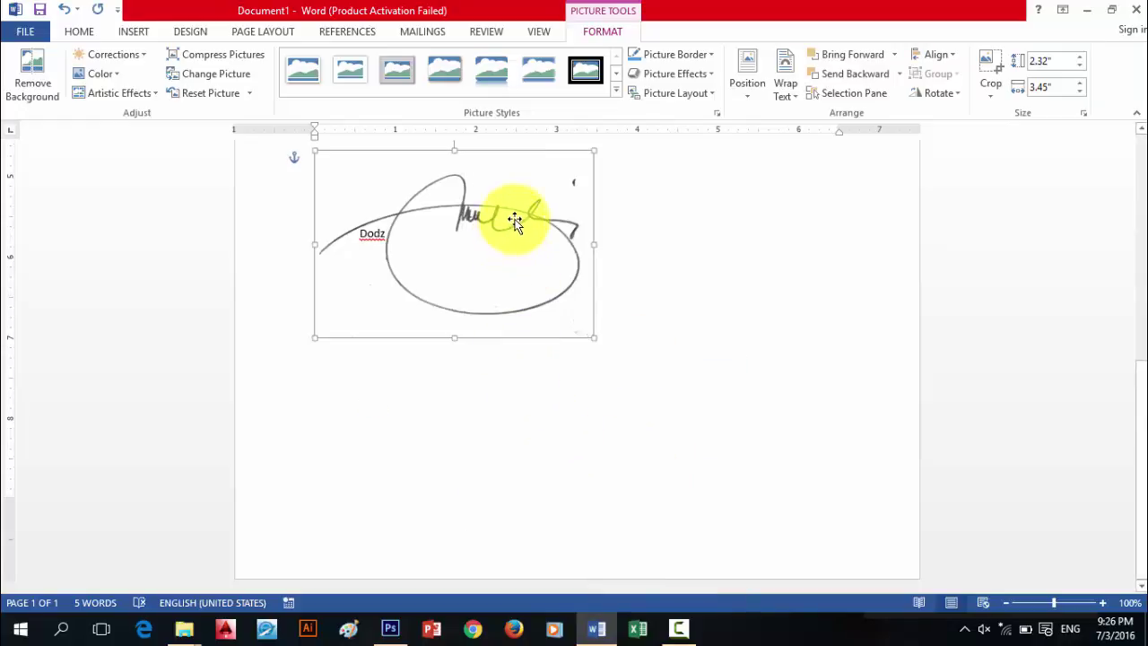
left_click_drag(514, 222, 430, 299)
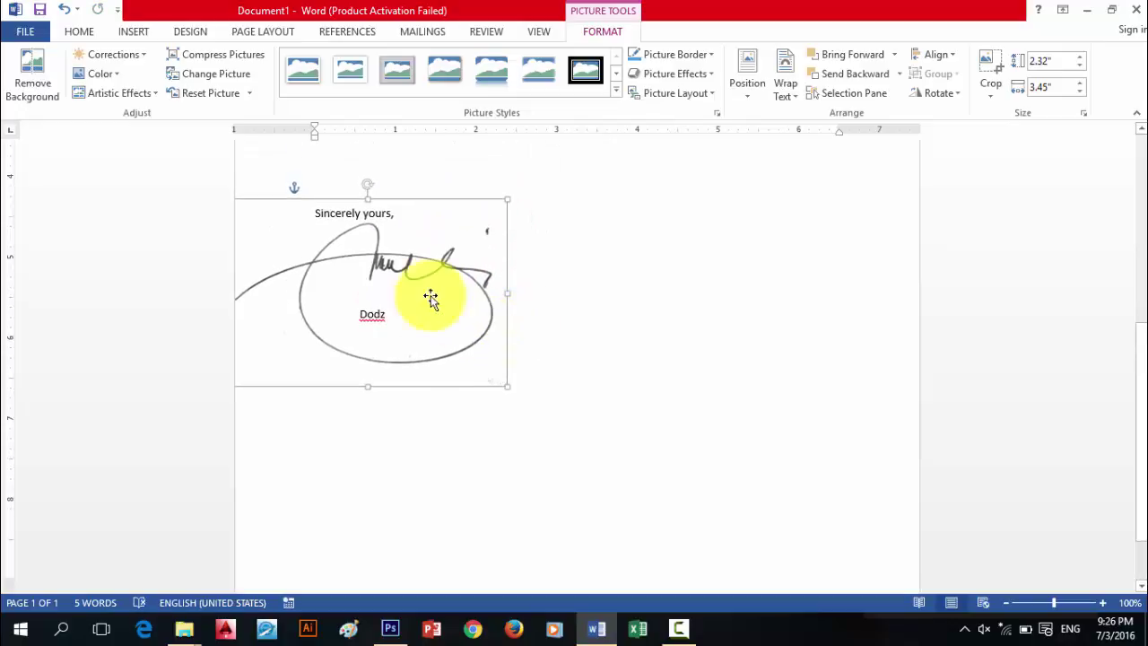
left_click_drag(385, 259, 421, 279)
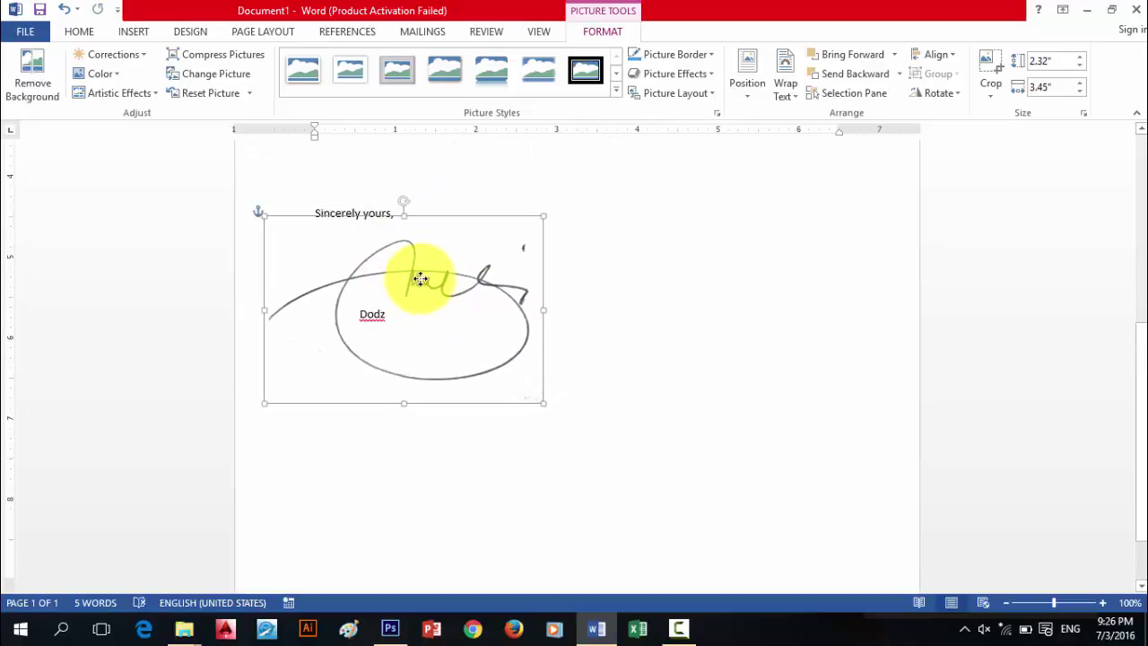
- Fine-tune the signature to 1.79 by 2.67 inches, tucked under 'Sincerely yours,'
left_click(359, 313)
left_click(448, 266)
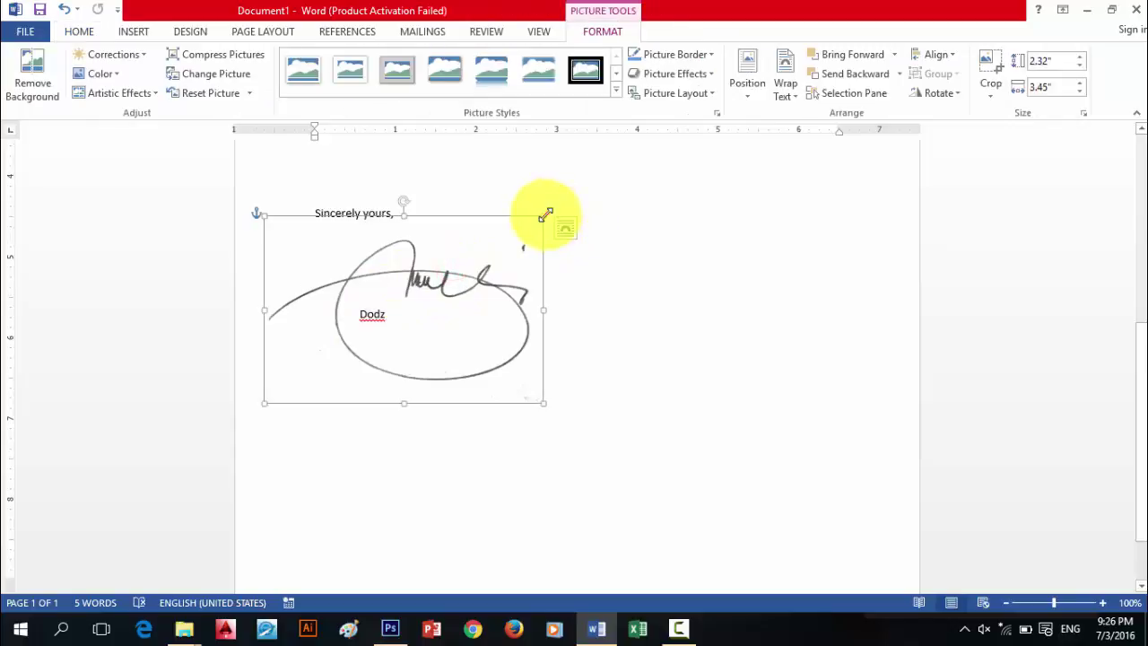
left_click_drag(545, 215, 476, 257)
left_click_drag(427, 309, 412, 278)
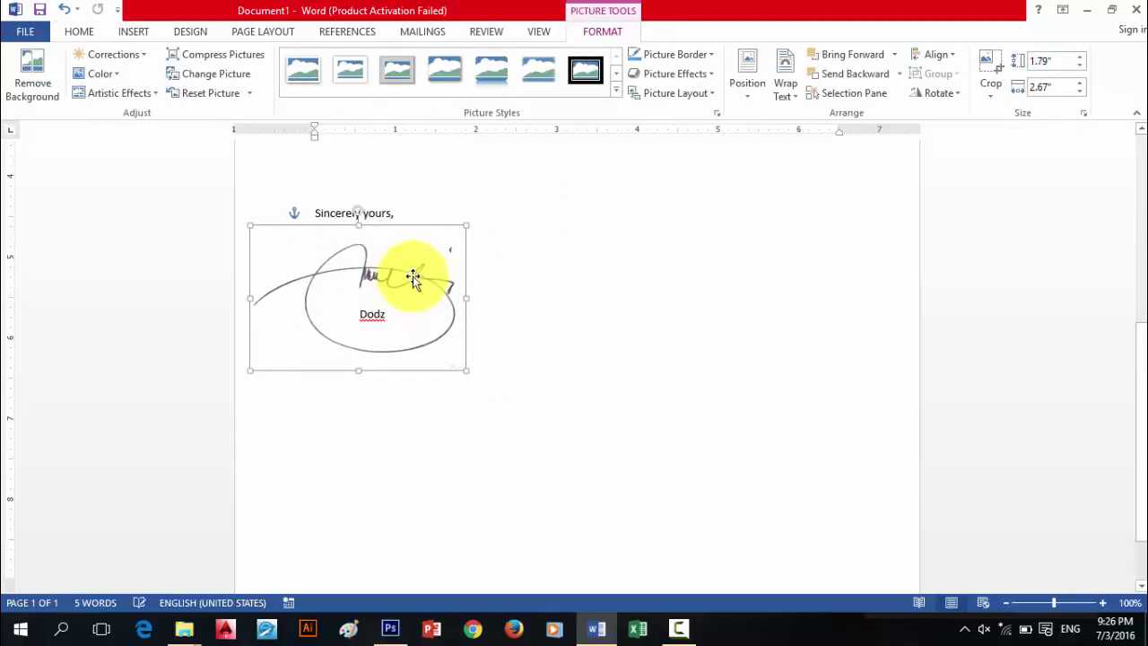
left_click(528, 293)
scroll(534, 305, "up", 5)
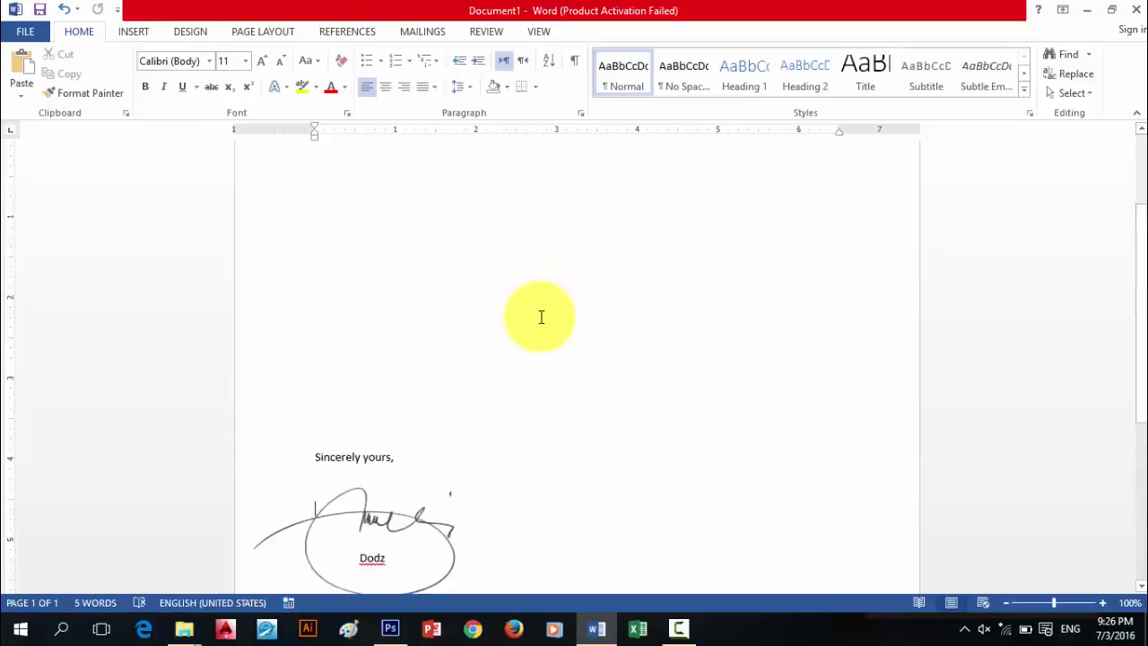
- Review the finished signature block in the letter, then return to Photoshop
scroll(541, 317, "down", 2)
scroll(541, 316, "up", 3)
scroll(541, 316, "down", 3)
scroll(541, 316, "up", 2)
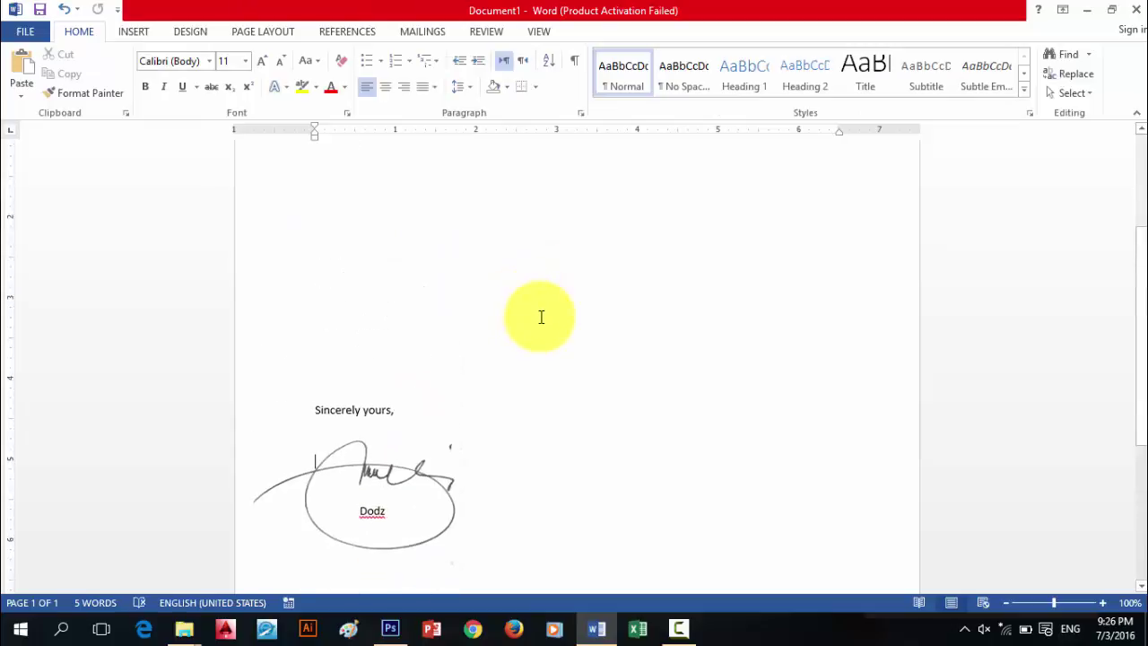
scroll(541, 317, "down", 1)
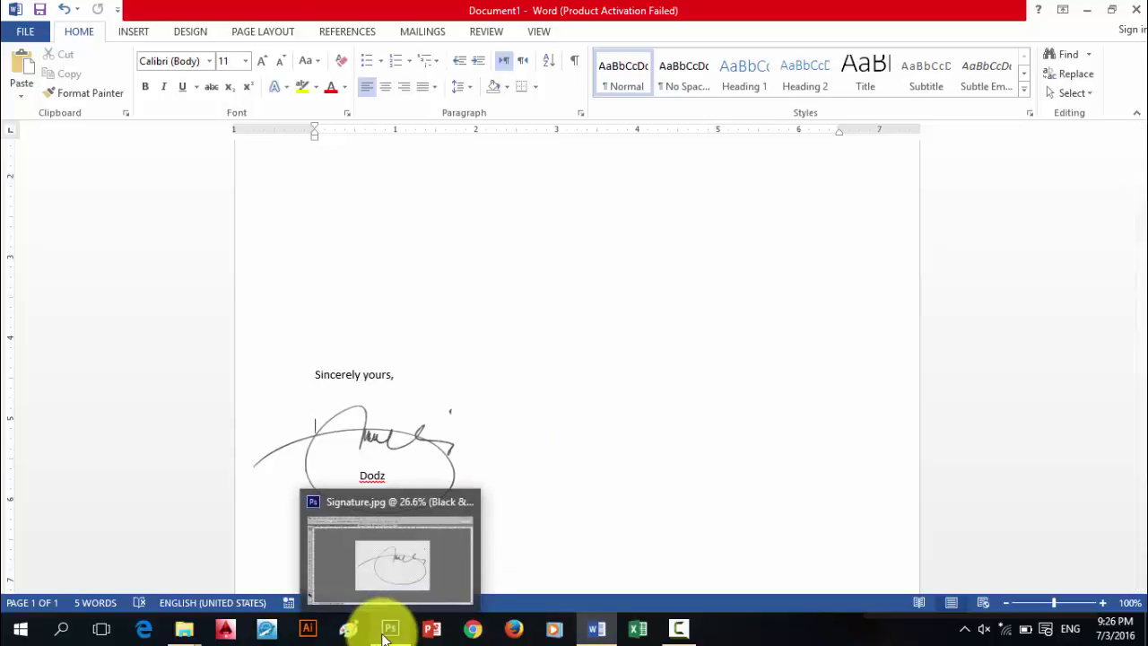
left_click(385, 631)
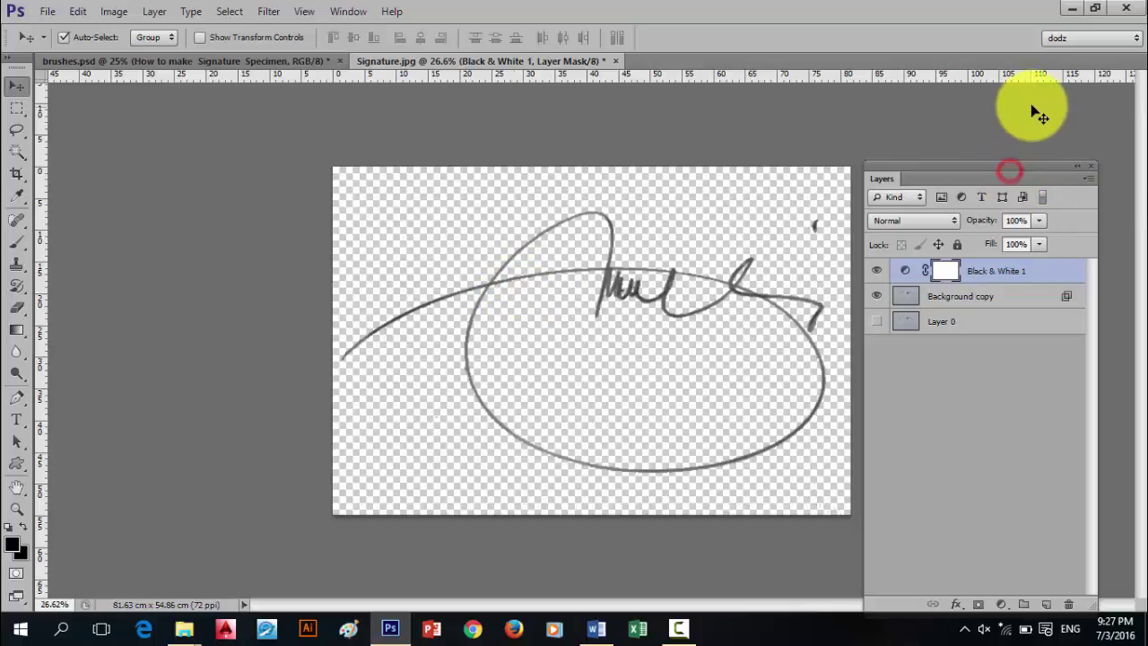
- Move the Layers panel slightly higher and further right
left_click_drag(991, 179, 1015, 126)
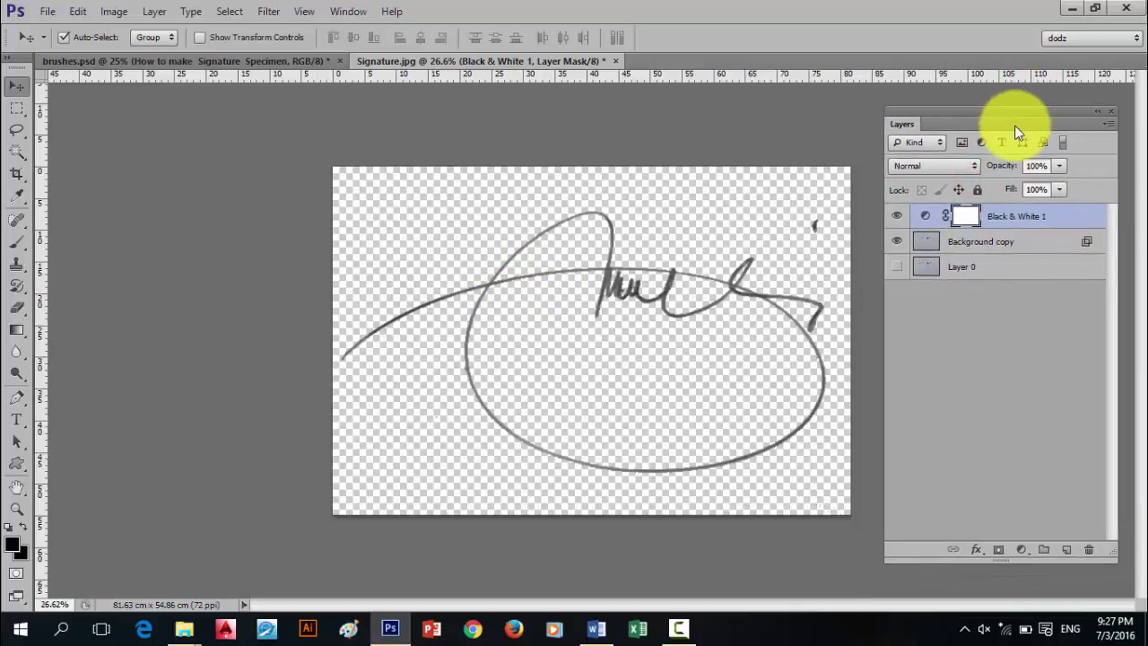